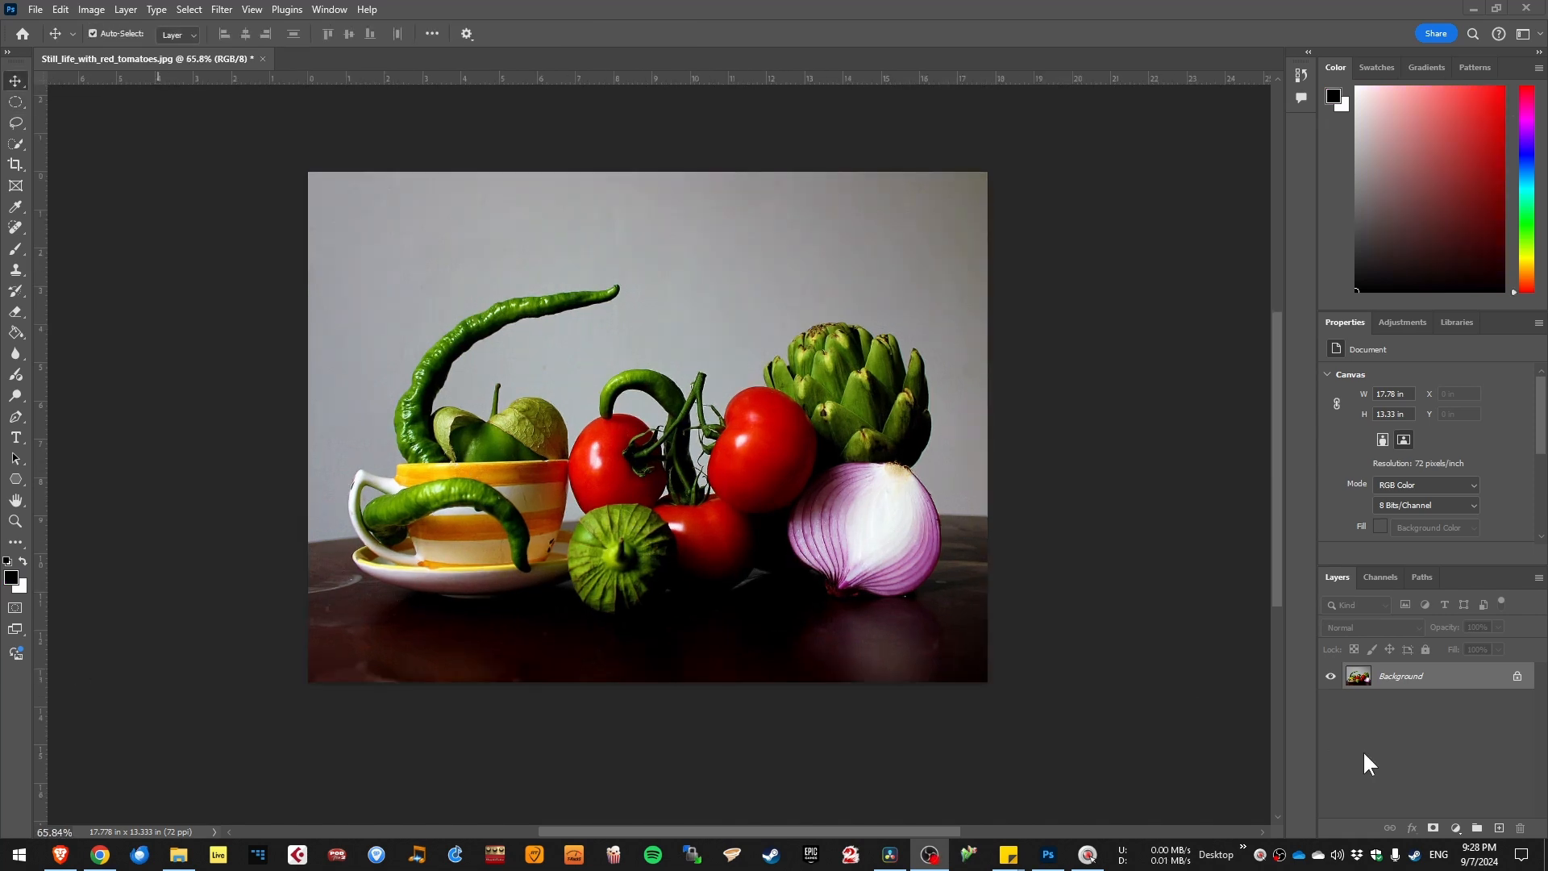
# - Unlock the Background layer and activate the Move tool
pyautogui.click(1520, 679)
pyautogui.click(1520, 680)
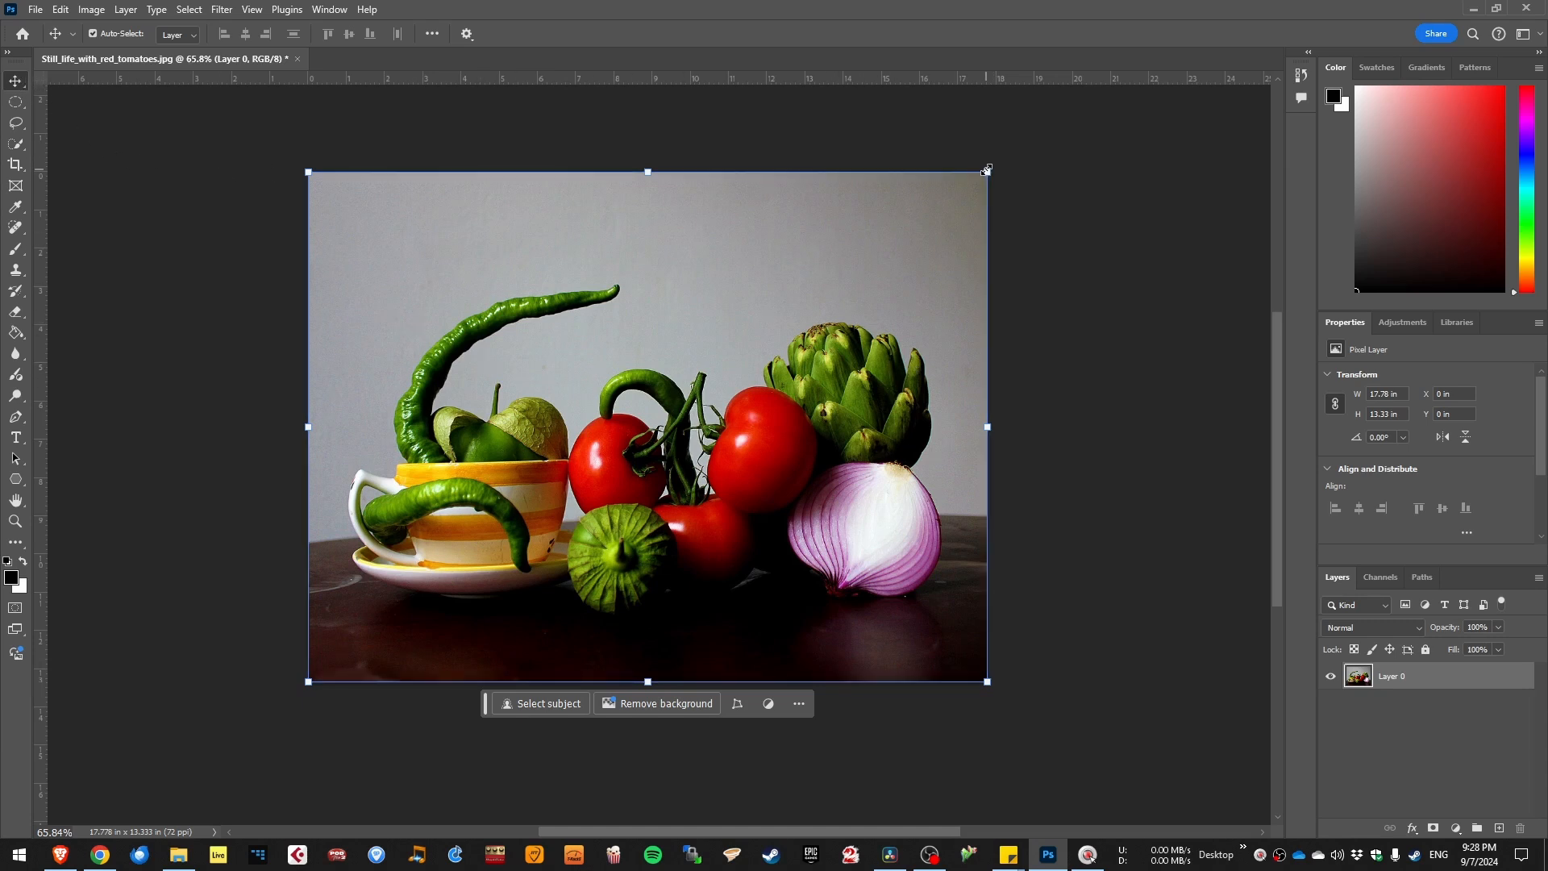
pyautogui.click(15, 81)
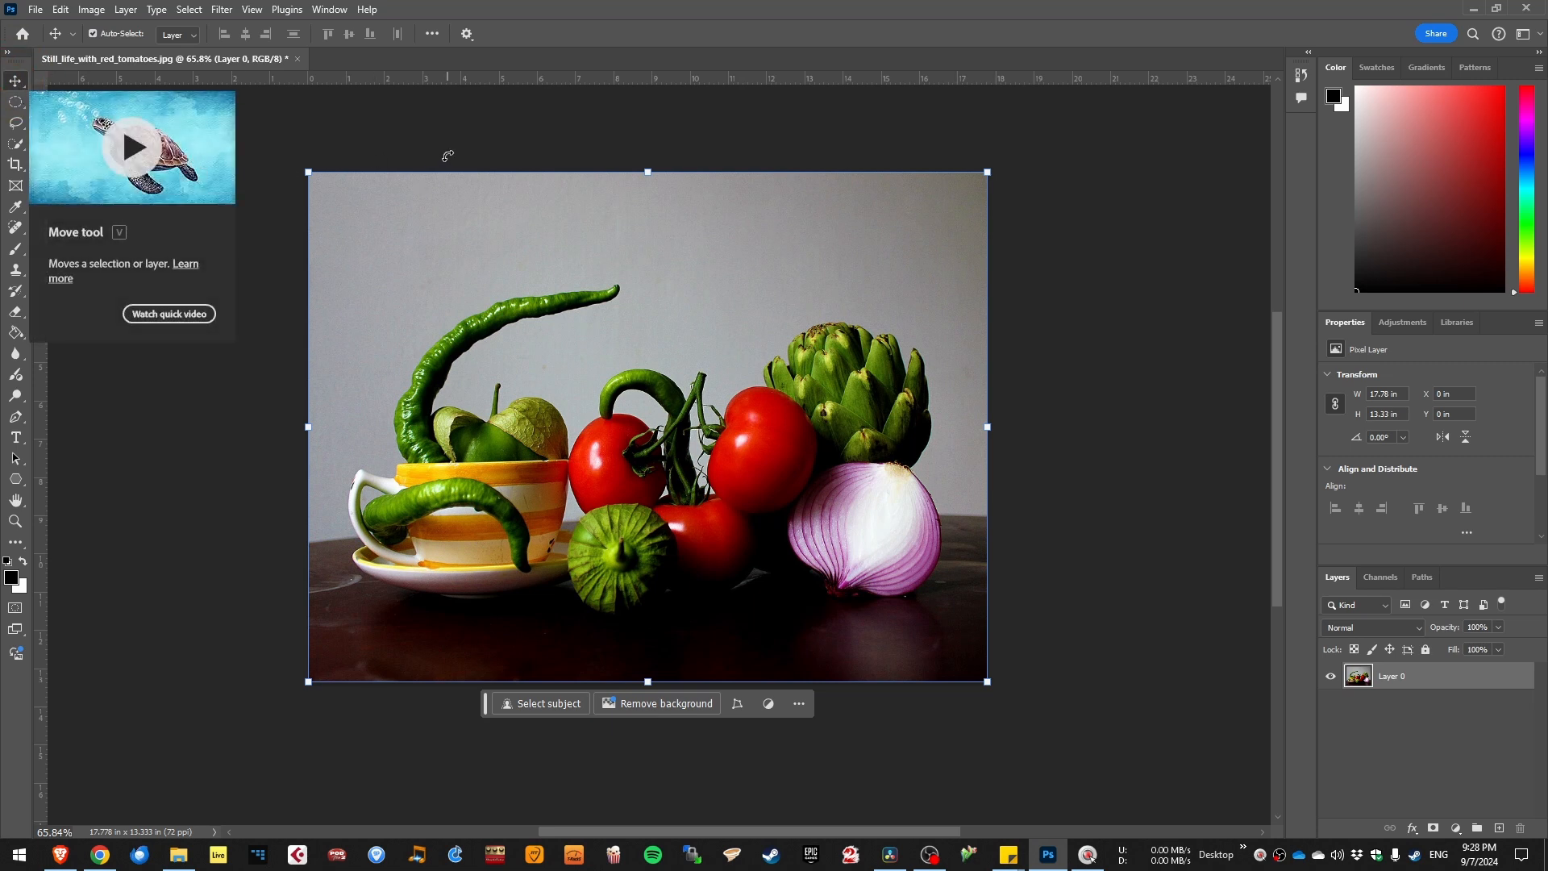
pyautogui.press('v')
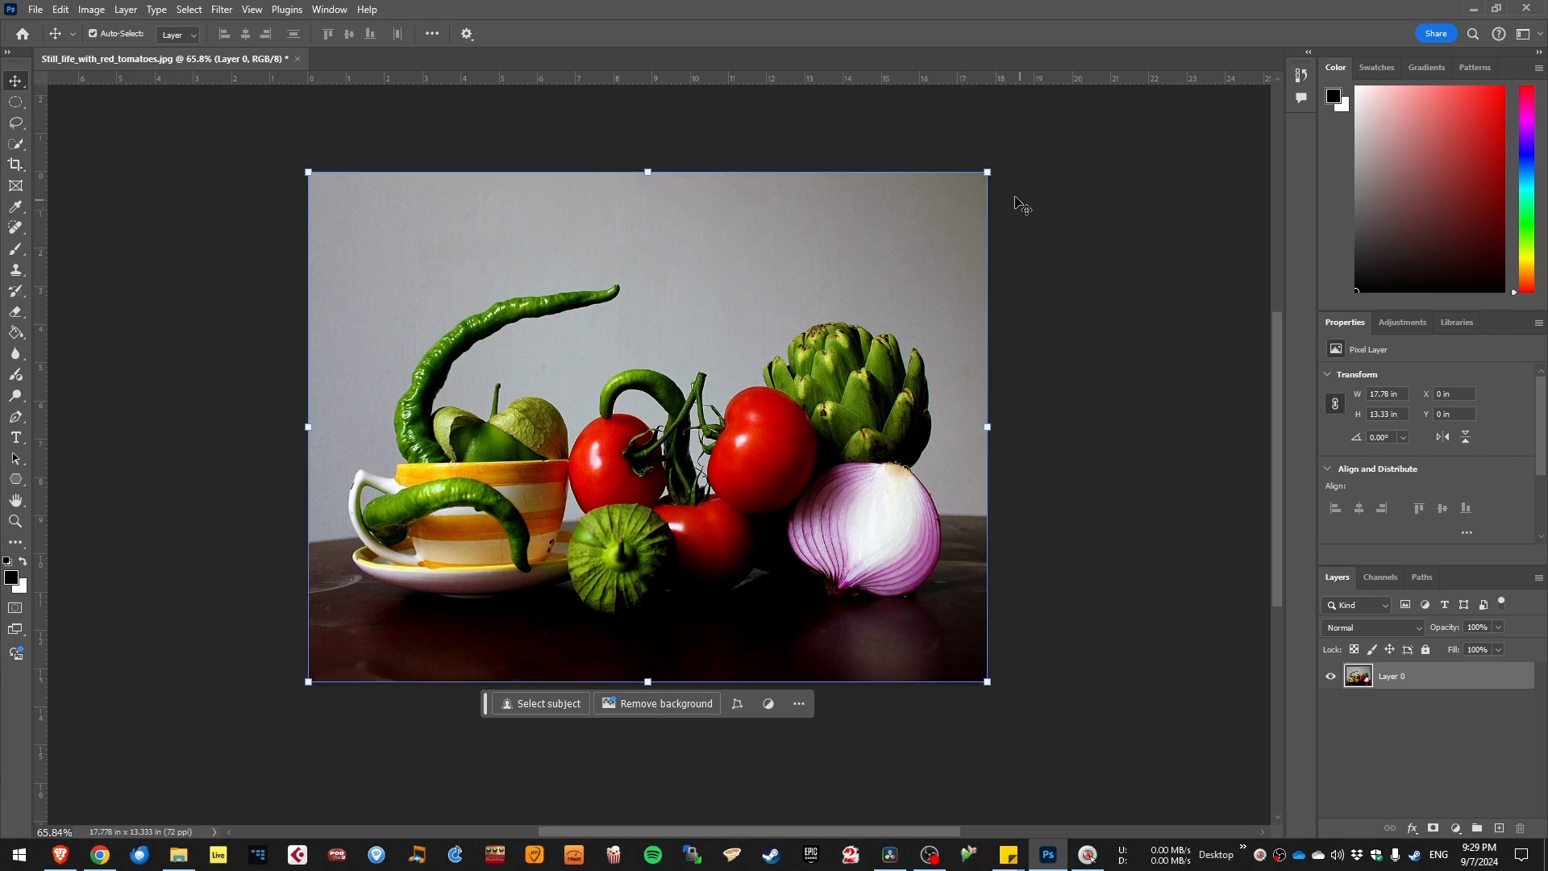
# - Scale the pixel layer down to about 13.64% and place it near the middle of the canvas
pyautogui.moveTo(987, 172); pyautogui.dragTo(418, 632)
pyautogui.moveTo(347, 668); pyautogui.dragTo(655, 407)
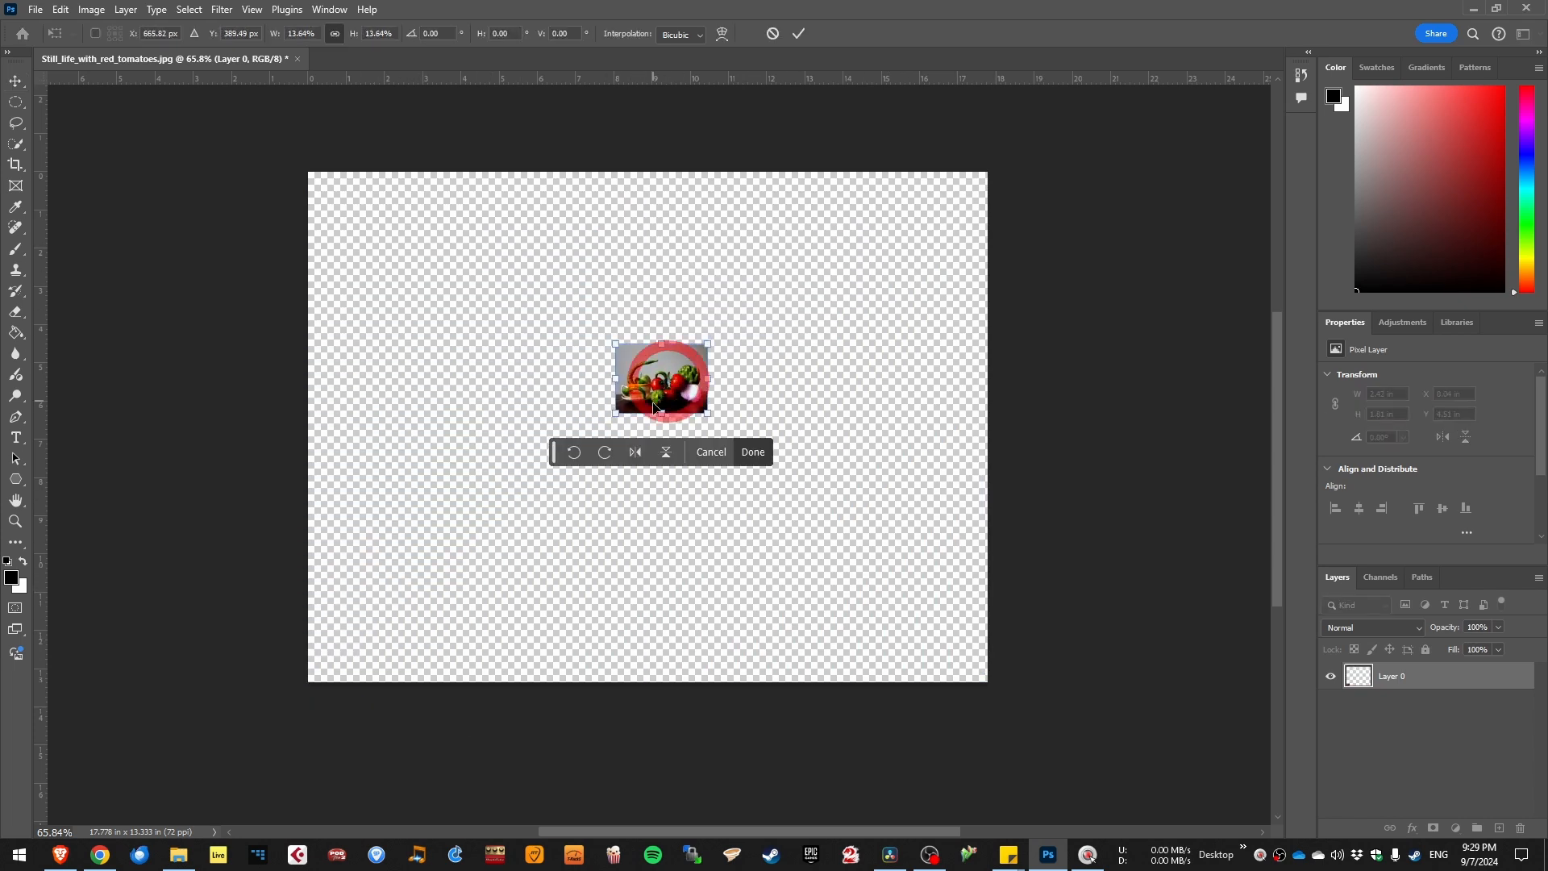
pyautogui.scroll(10, 654, 407)
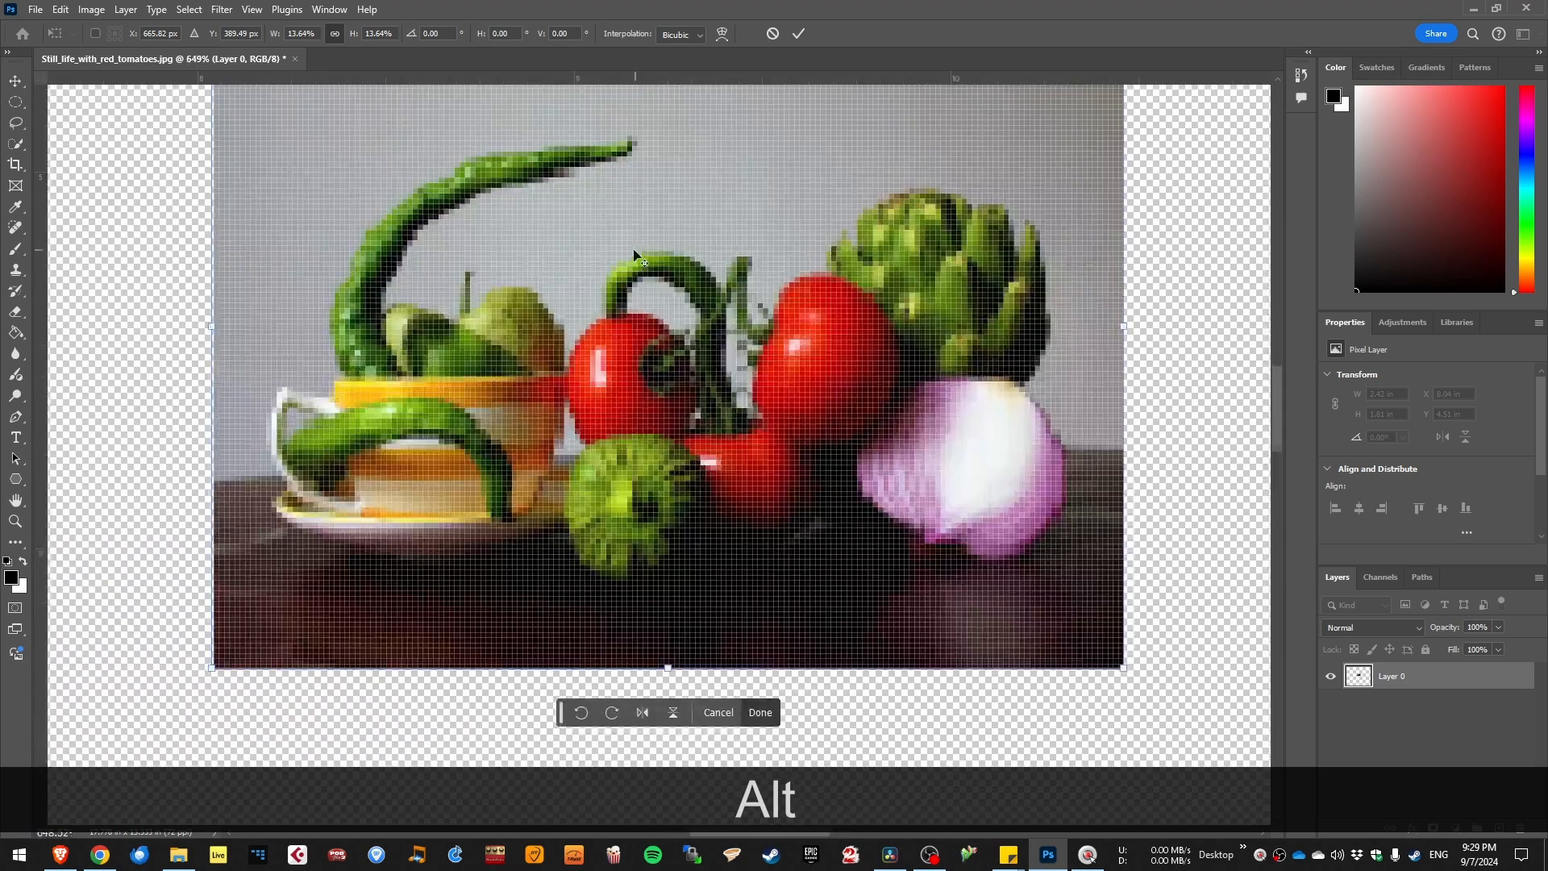
pyautogui.scroll(-6, 635, 256)
pyautogui.scroll(4, 691, 256)
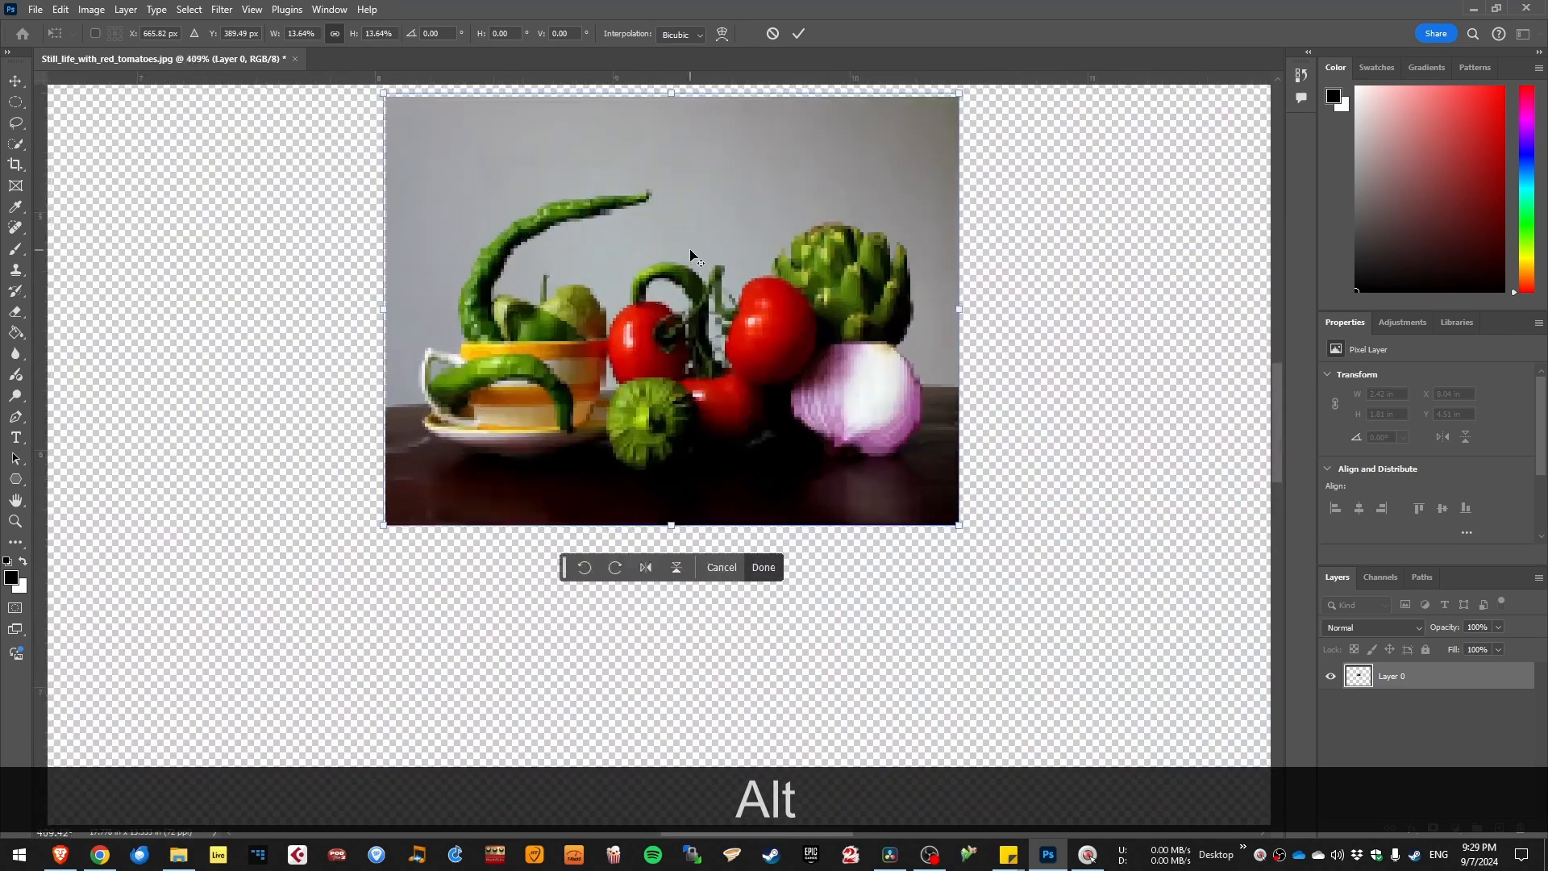
pyautogui.scroll(4, 691, 256)
pyautogui.scroll(-3, 551, 400)
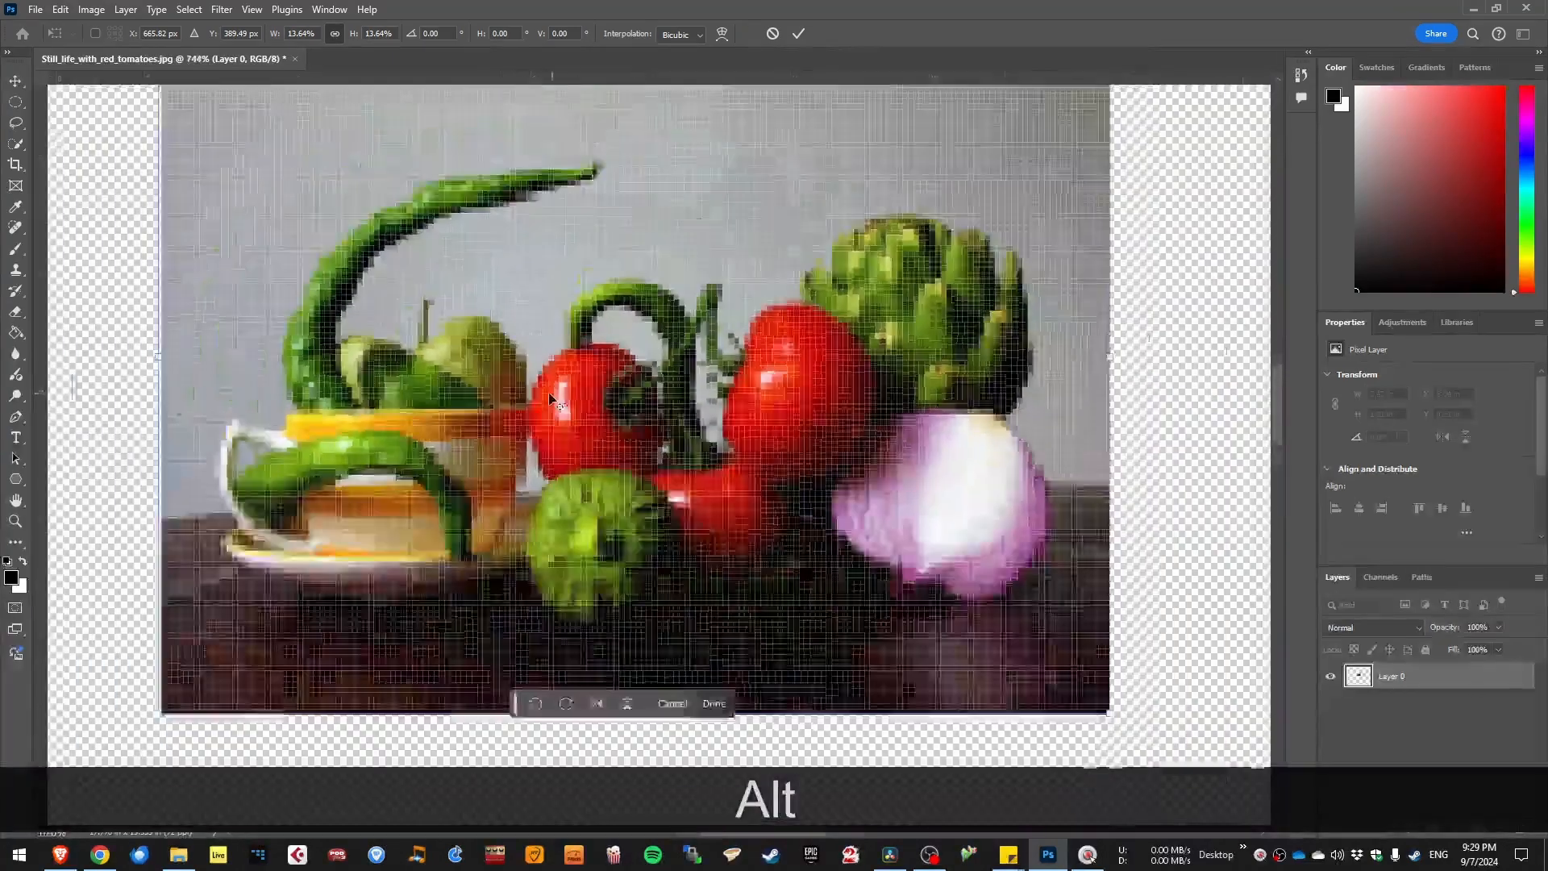
pyautogui.scroll(-8, 551, 400)
pyautogui.press('space')
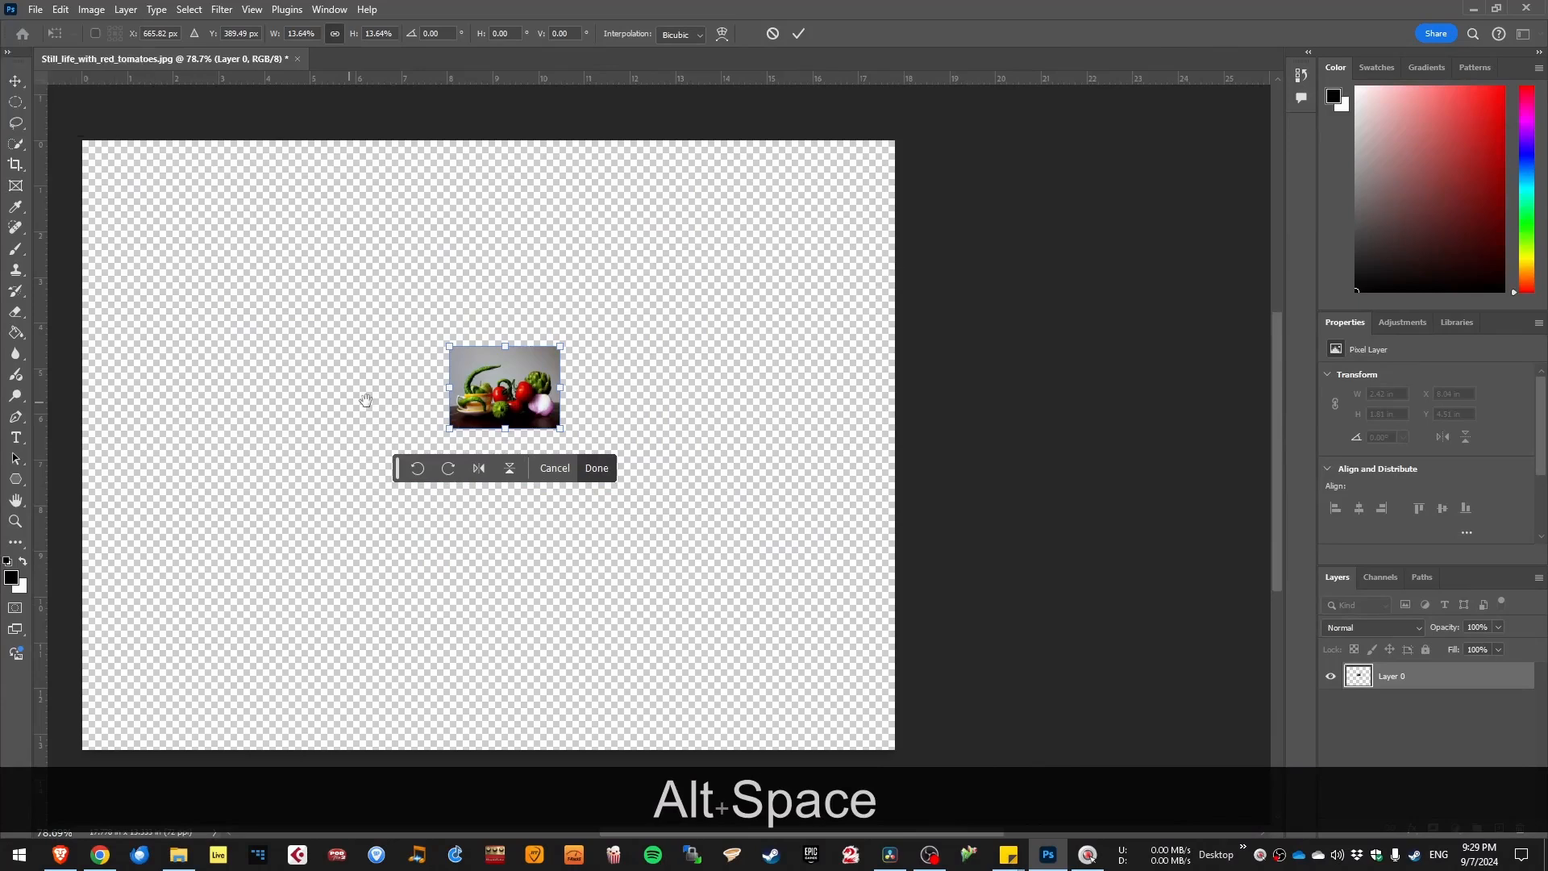
pyautogui.moveTo(366, 401); pyautogui.dragTo(524, 384)
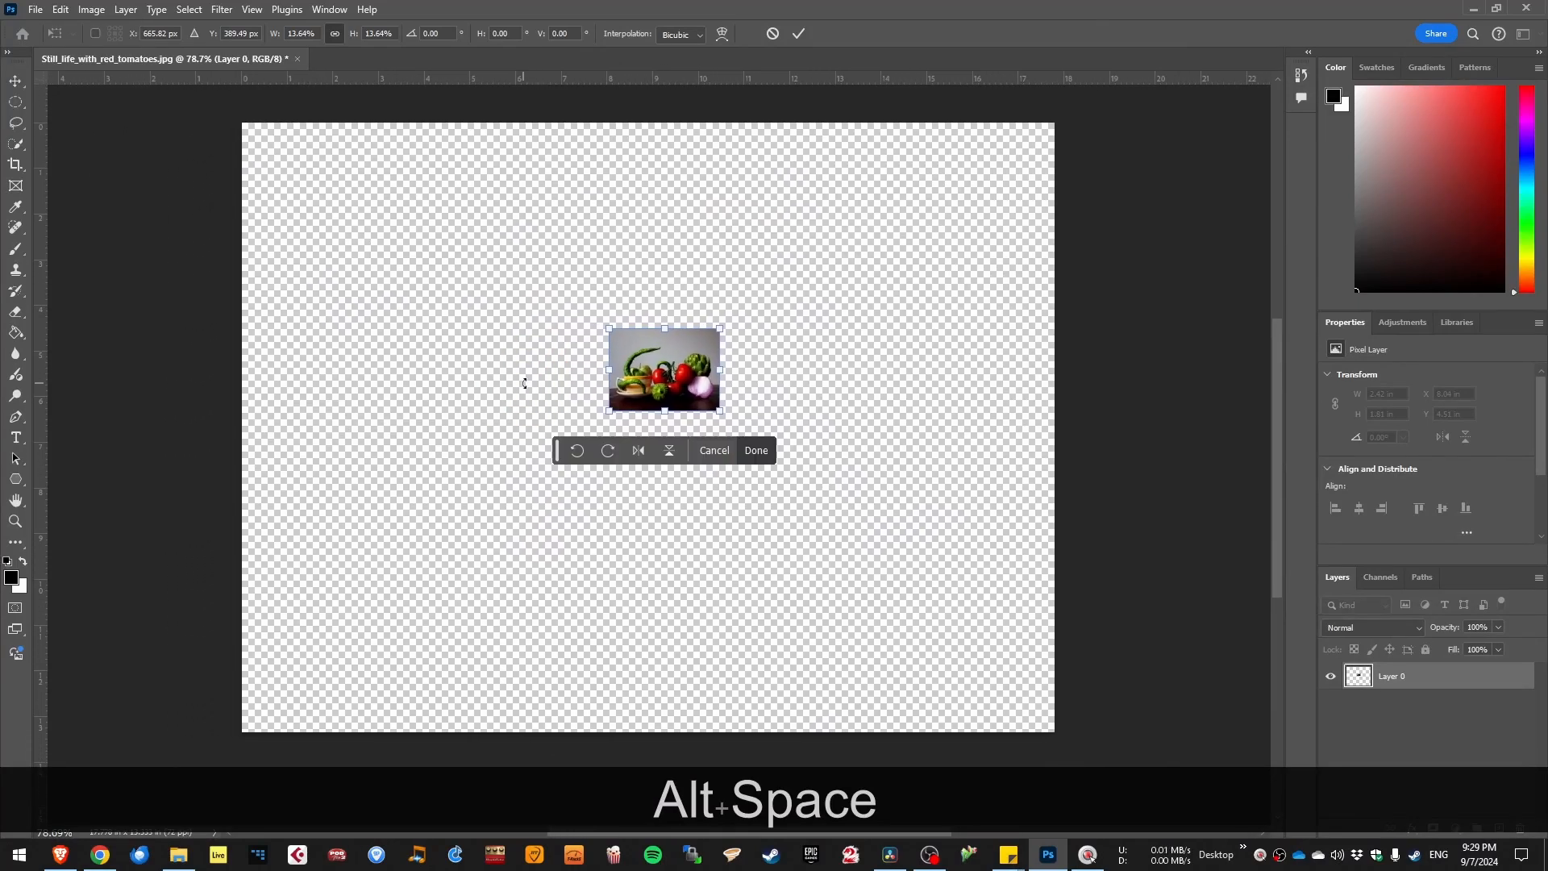
pyautogui.press('Return')
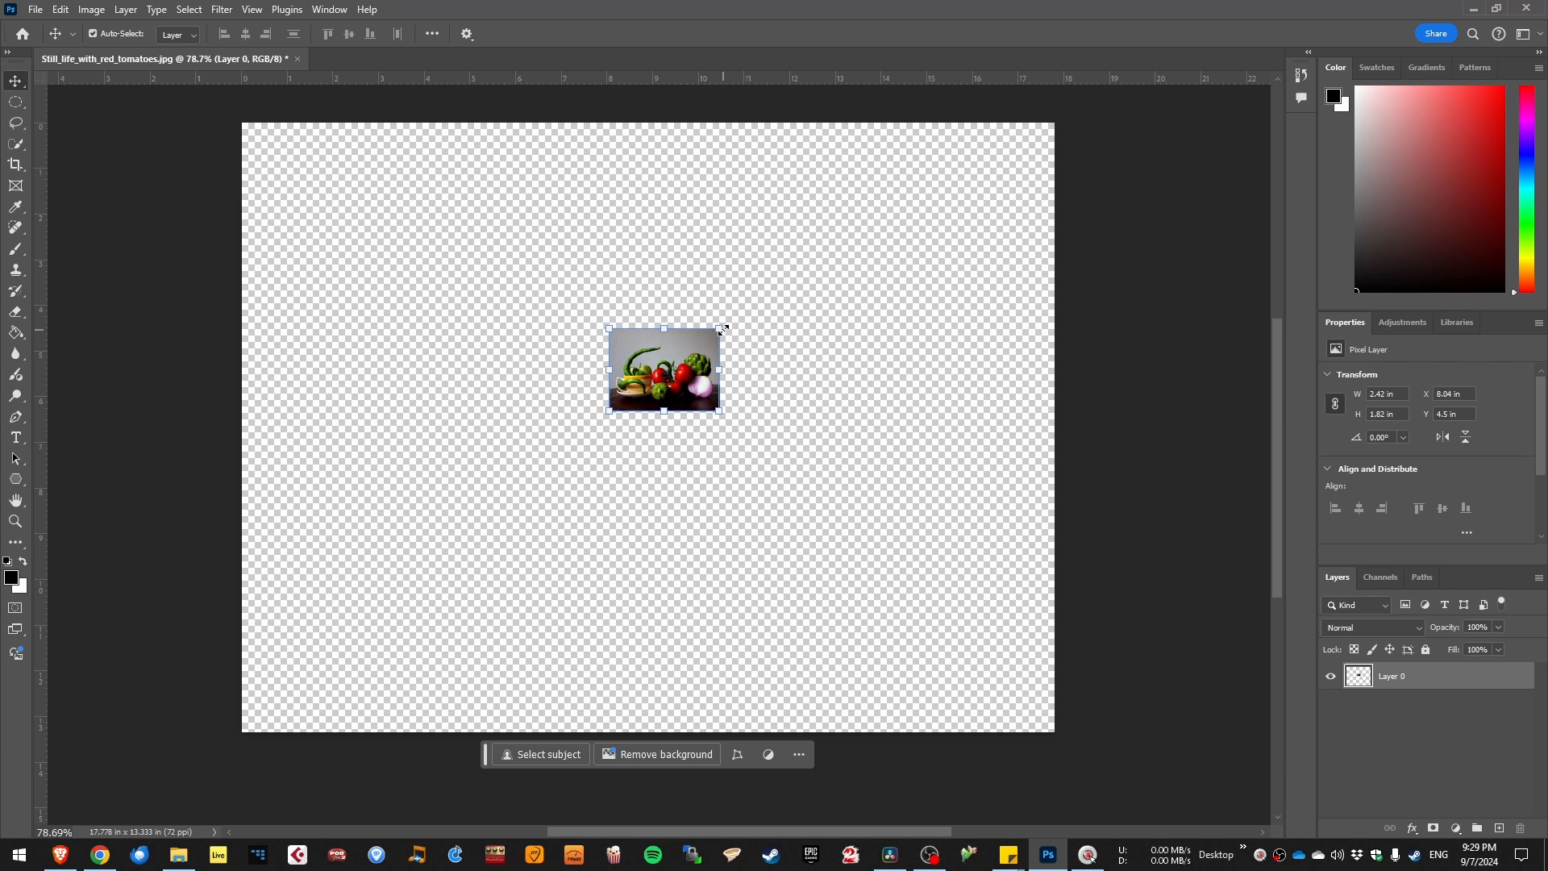
# - Enlarge the small pixel layer by about 731% from the canvas's upper-left corner so it fills the canvas
pyautogui.moveTo(609, 410); pyautogui.dragTo(166, 743)
pyautogui.moveTo(454, 560); pyautogui.dragTo(531, 357)
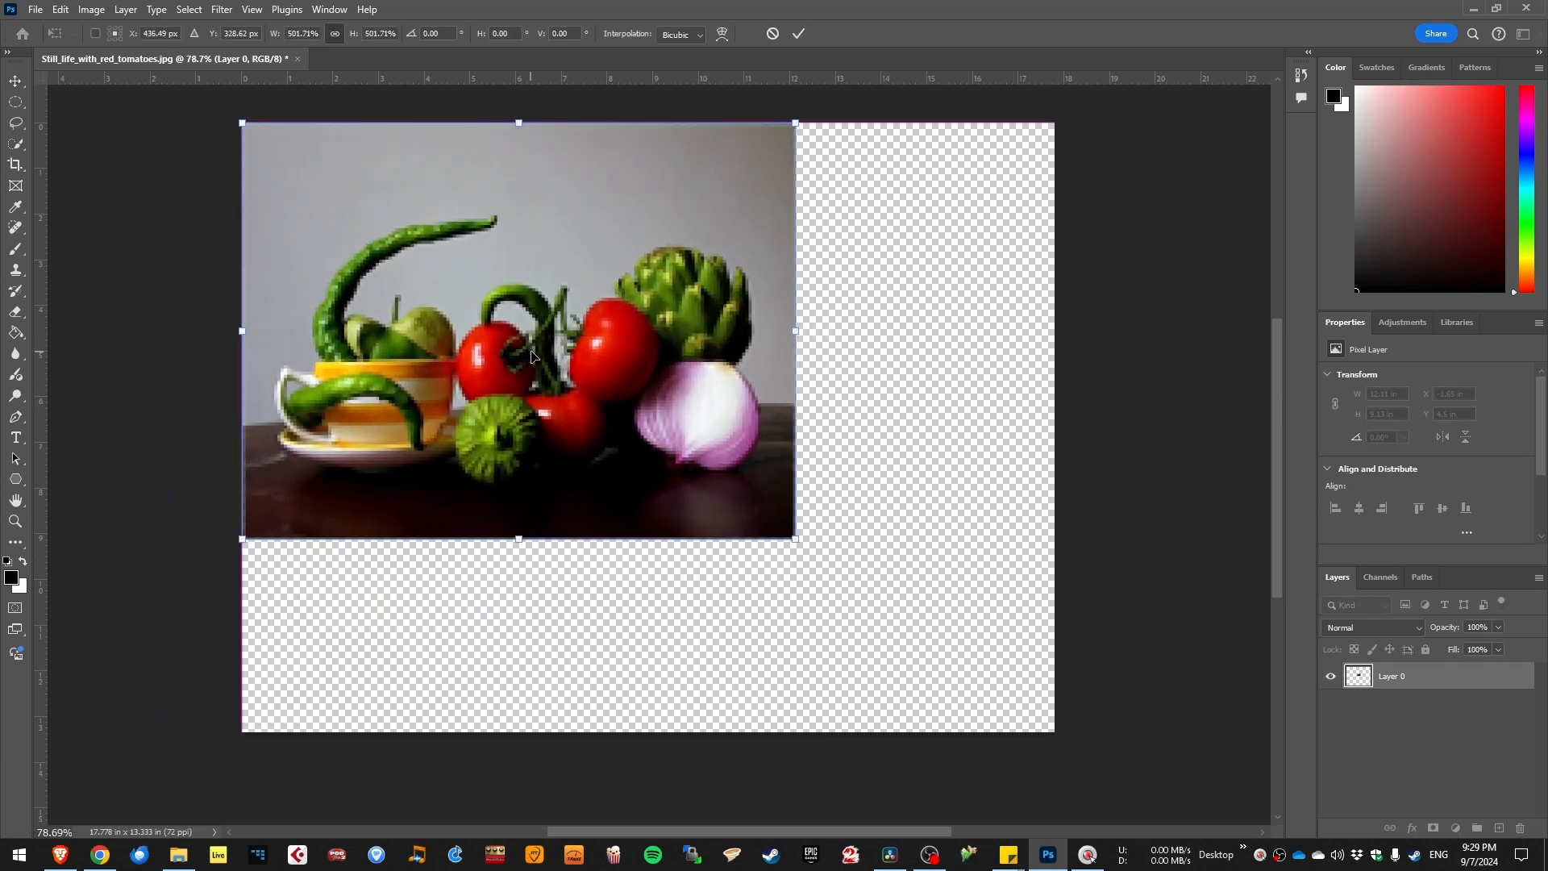
pyautogui.moveTo(796, 540); pyautogui.dragTo(1056, 725)
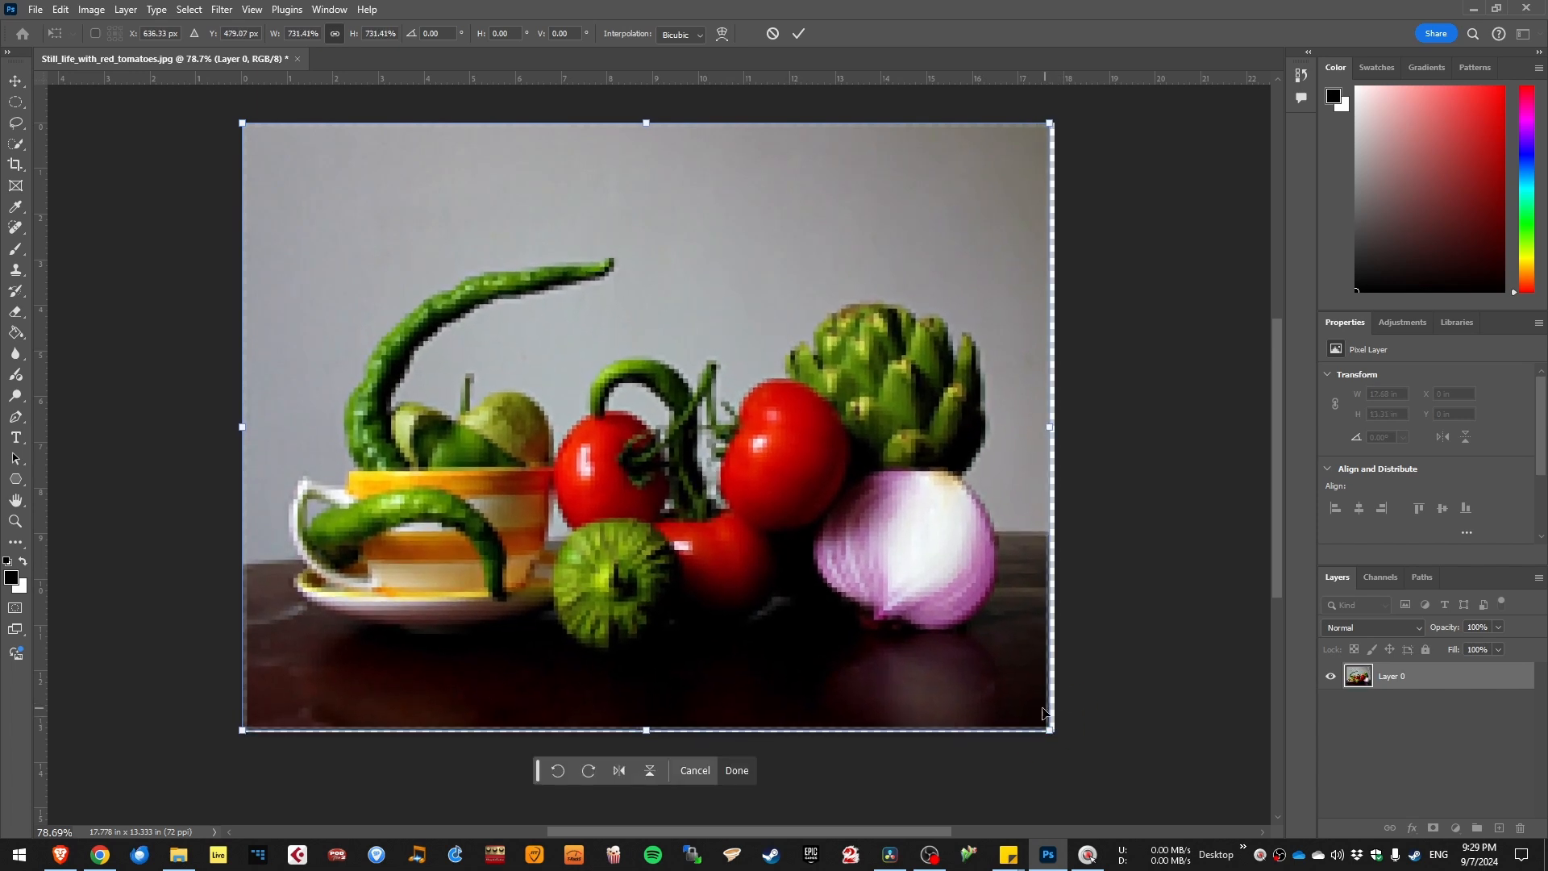
pyautogui.press('Return')
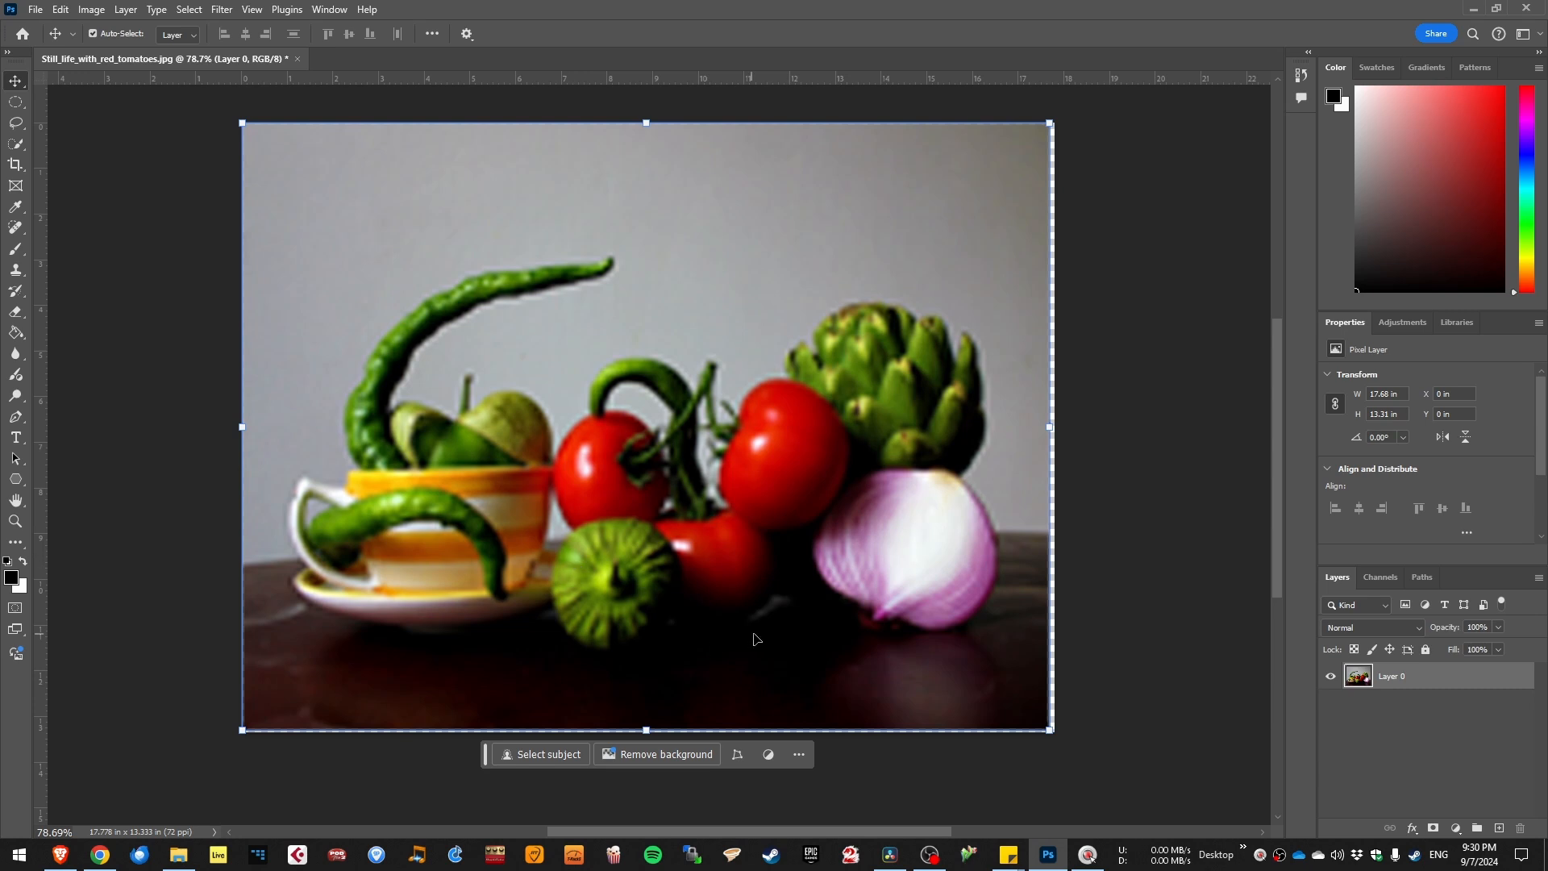
# - Undo both the enlargement and the reduction of the pixel layer
pyautogui.hotkey('ctrl', 'z')
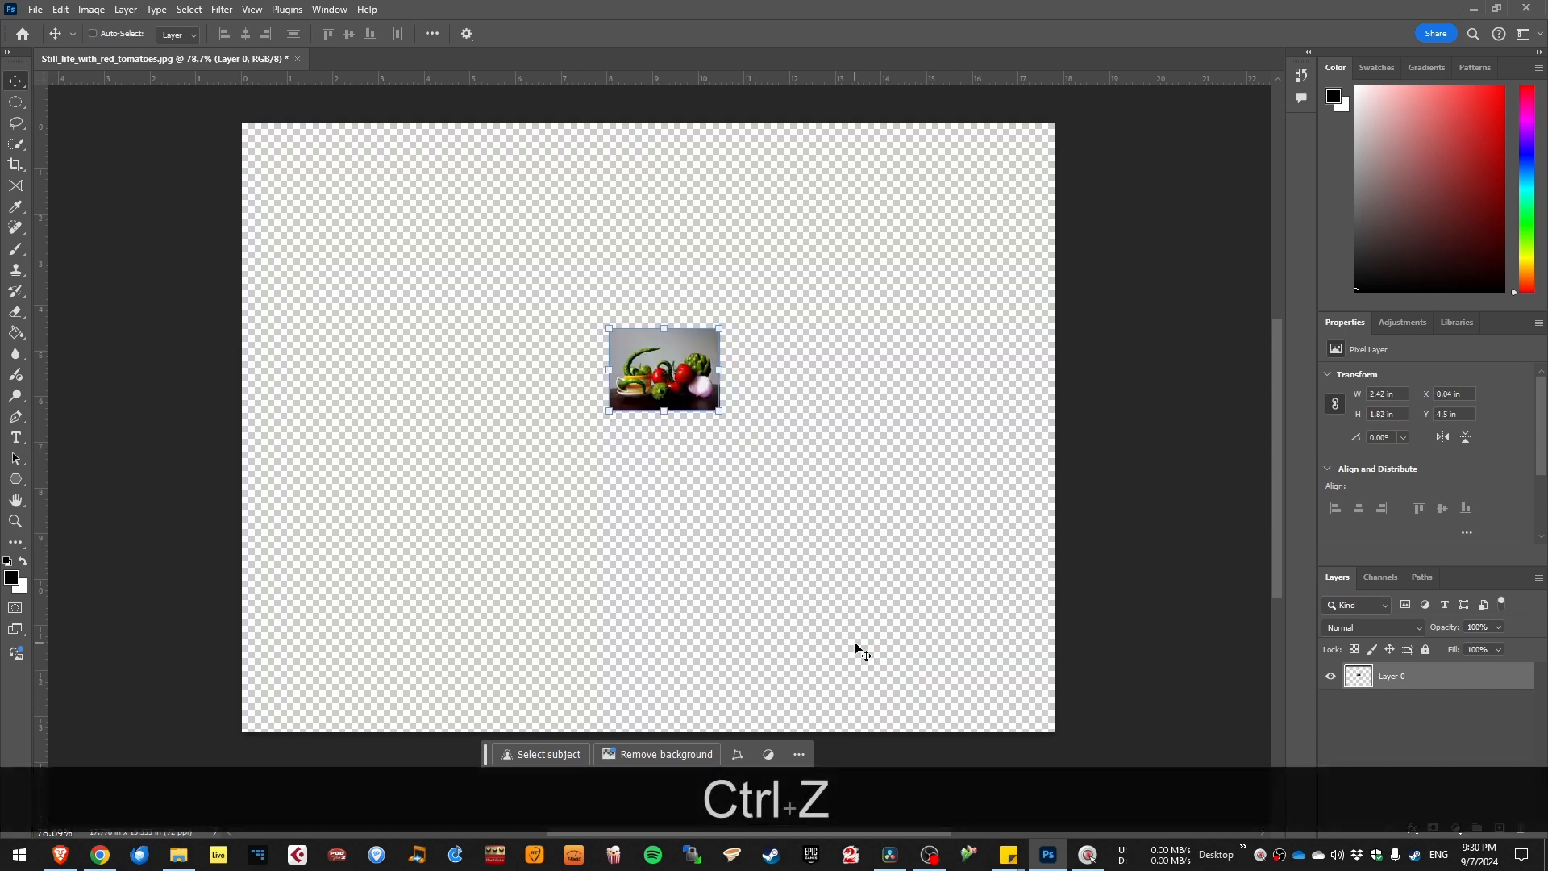
pyautogui.hotkey('ctrl', 'z')
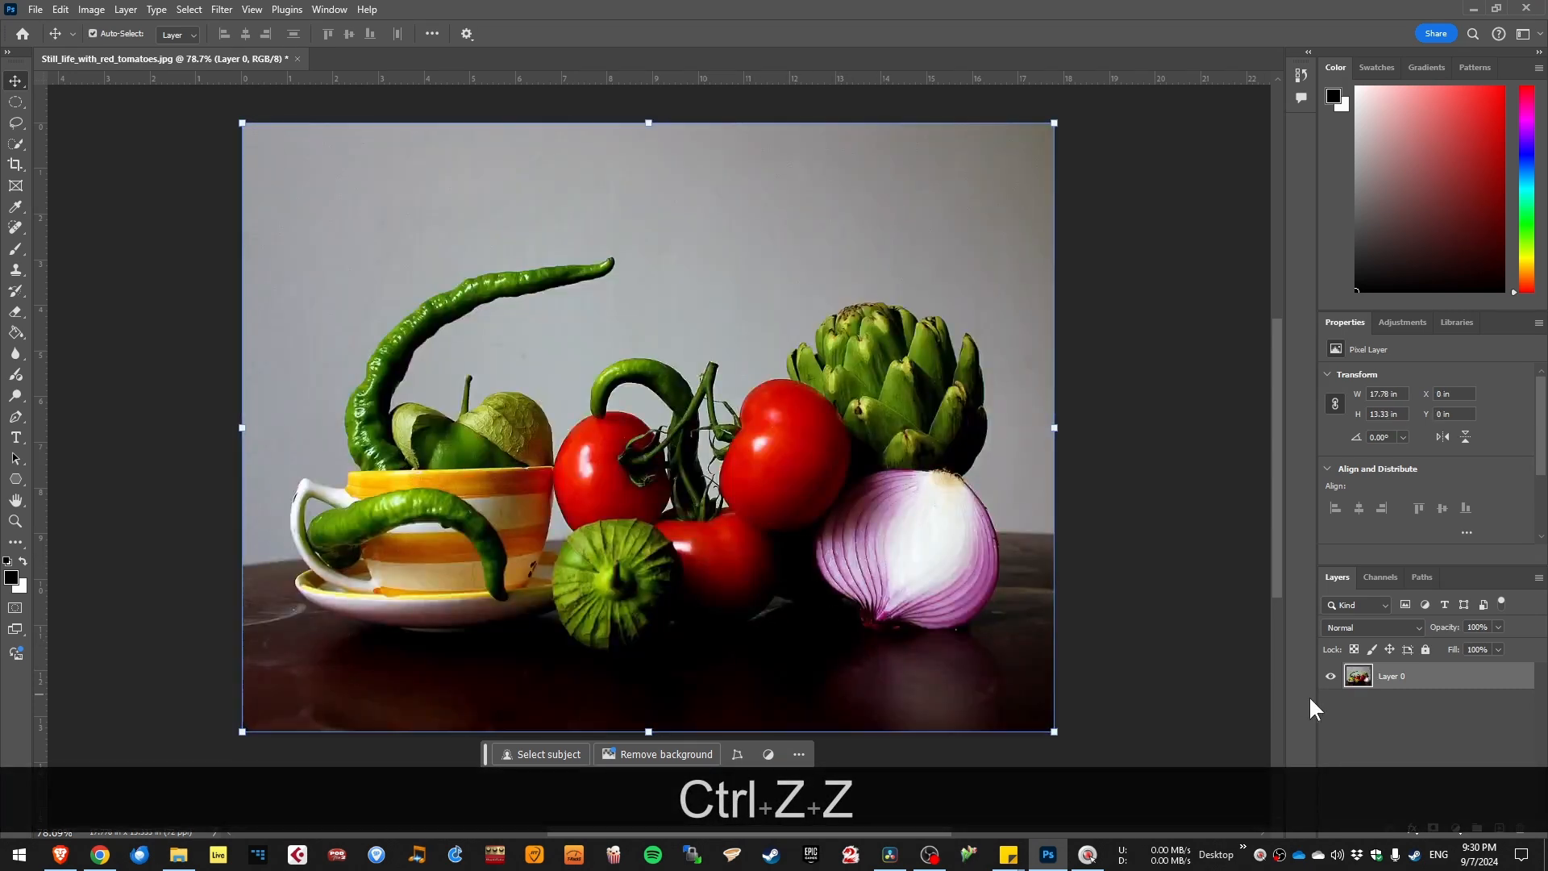
# - Convert Layer 0 to a smart object
pyautogui.rightClick(1422, 680)
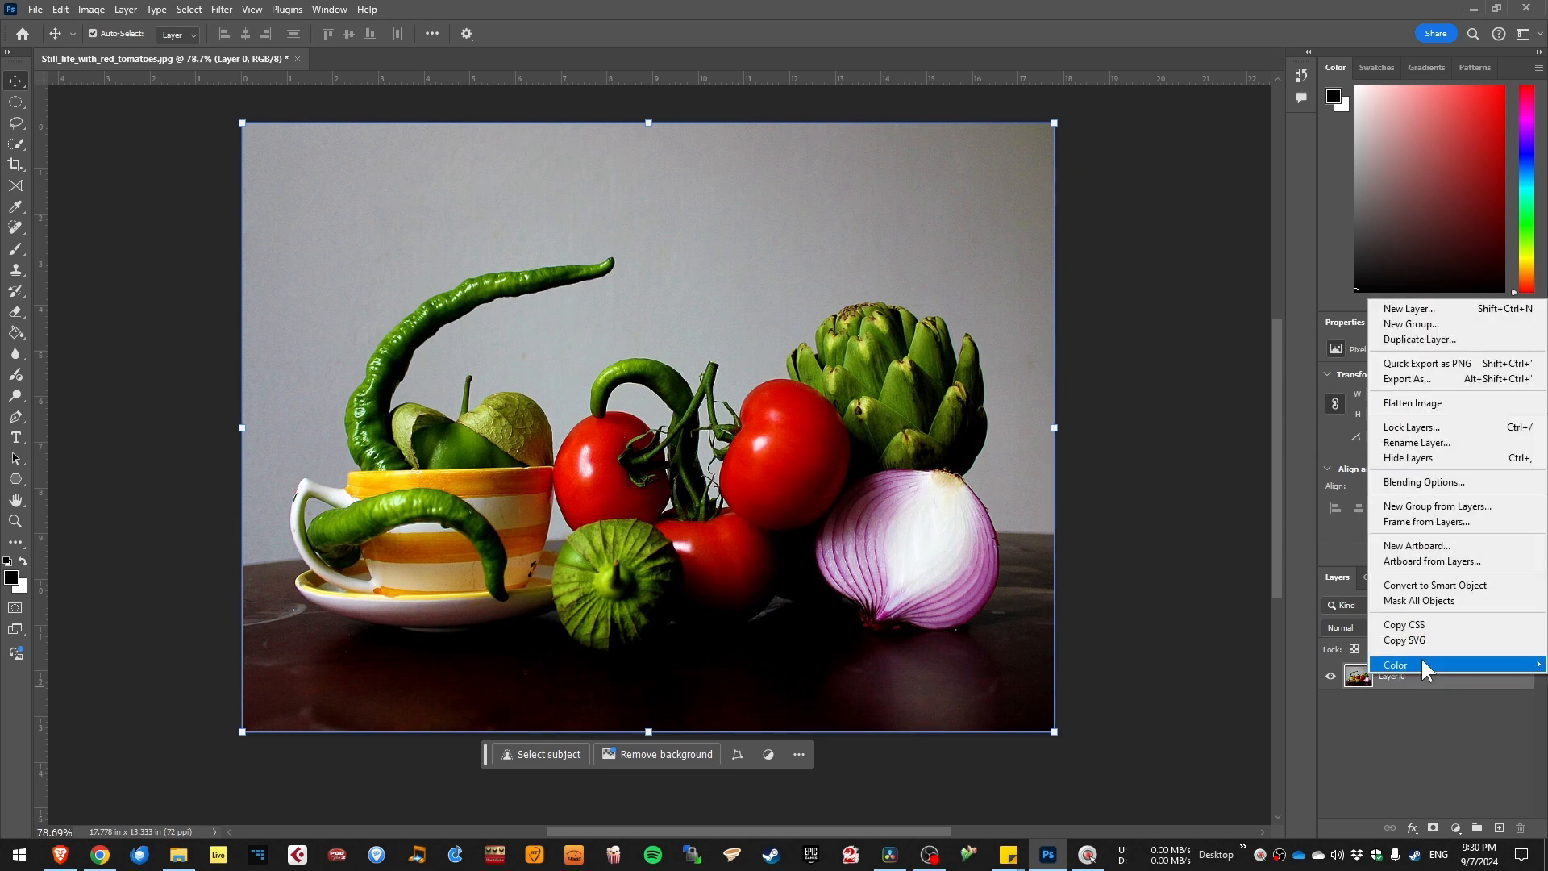
pyautogui.click(1440, 585)
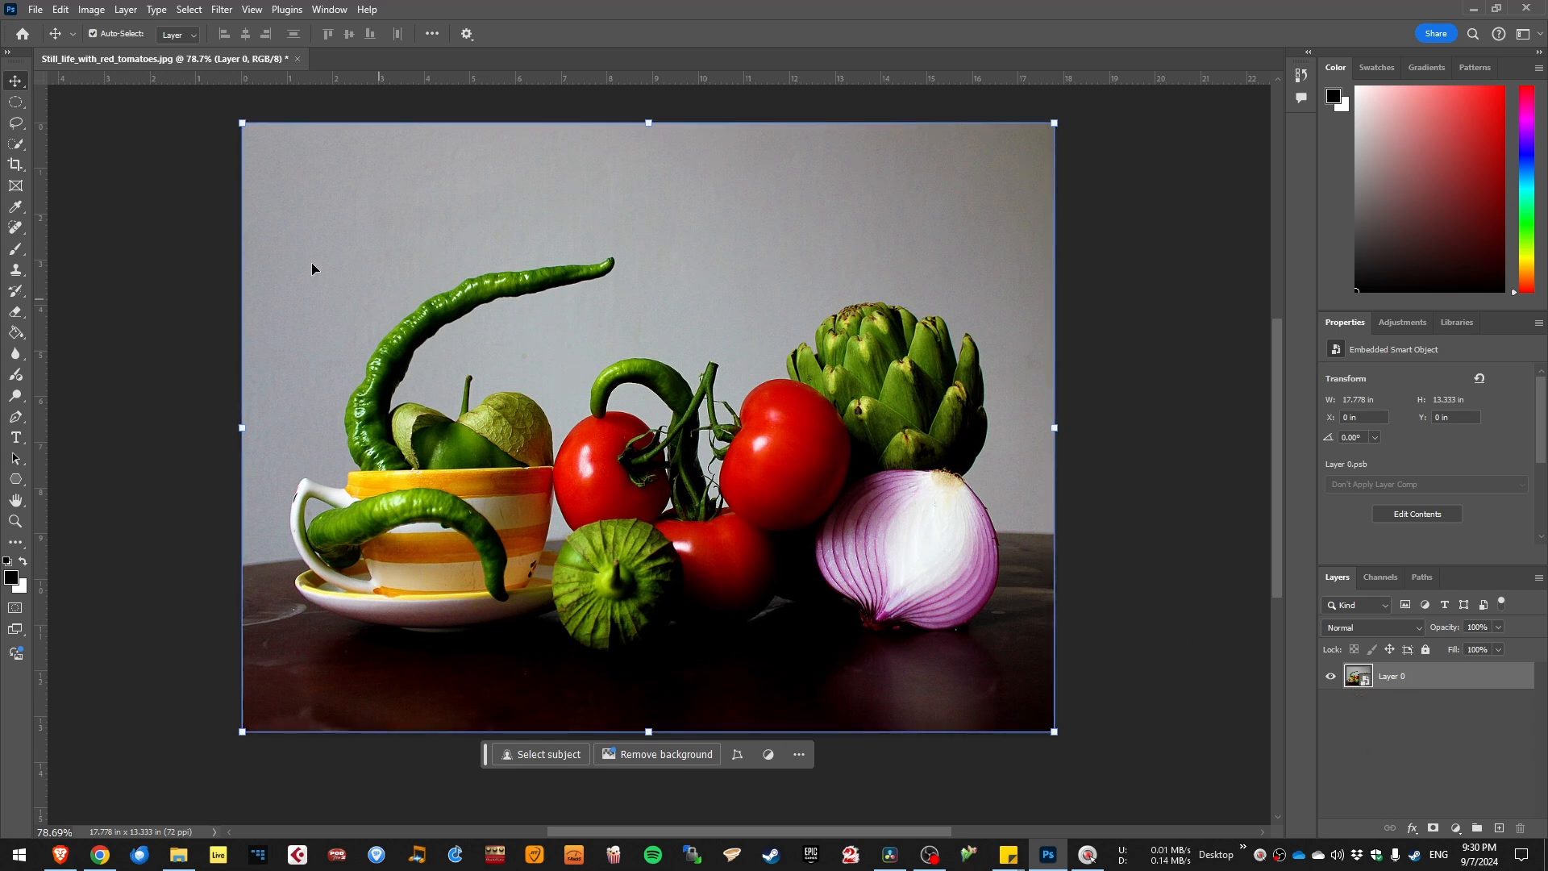
# - Shrink the smart object to about 1.625 by 1.208 in near the middle of the canvas
pyautogui.click(16, 80)
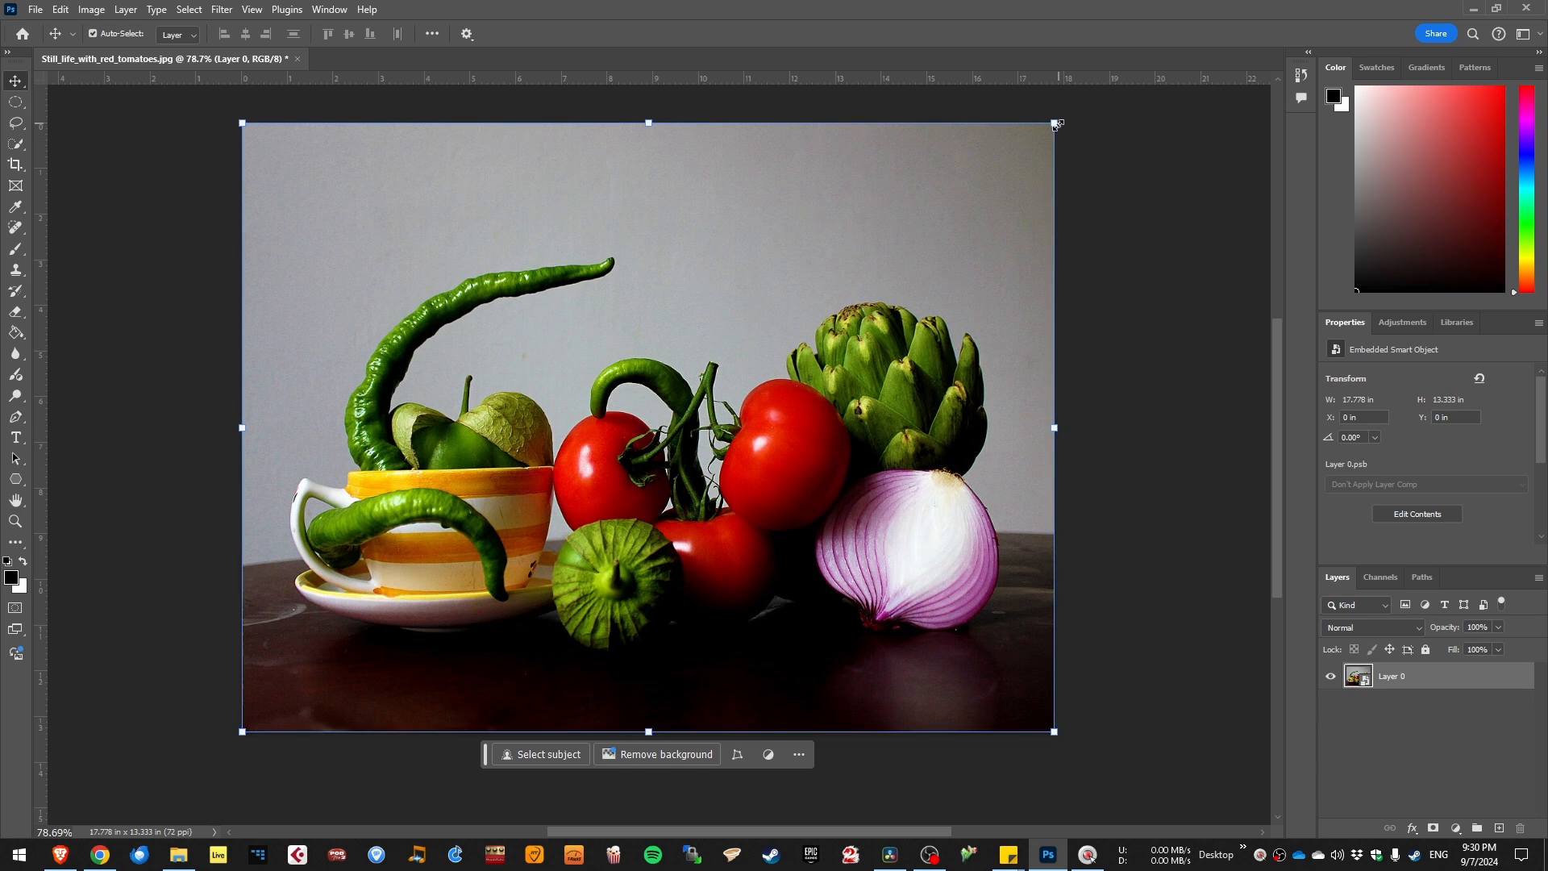
pyautogui.moveTo(857, 216); pyautogui.dragTo(604, 379)
pyautogui.press('Return')
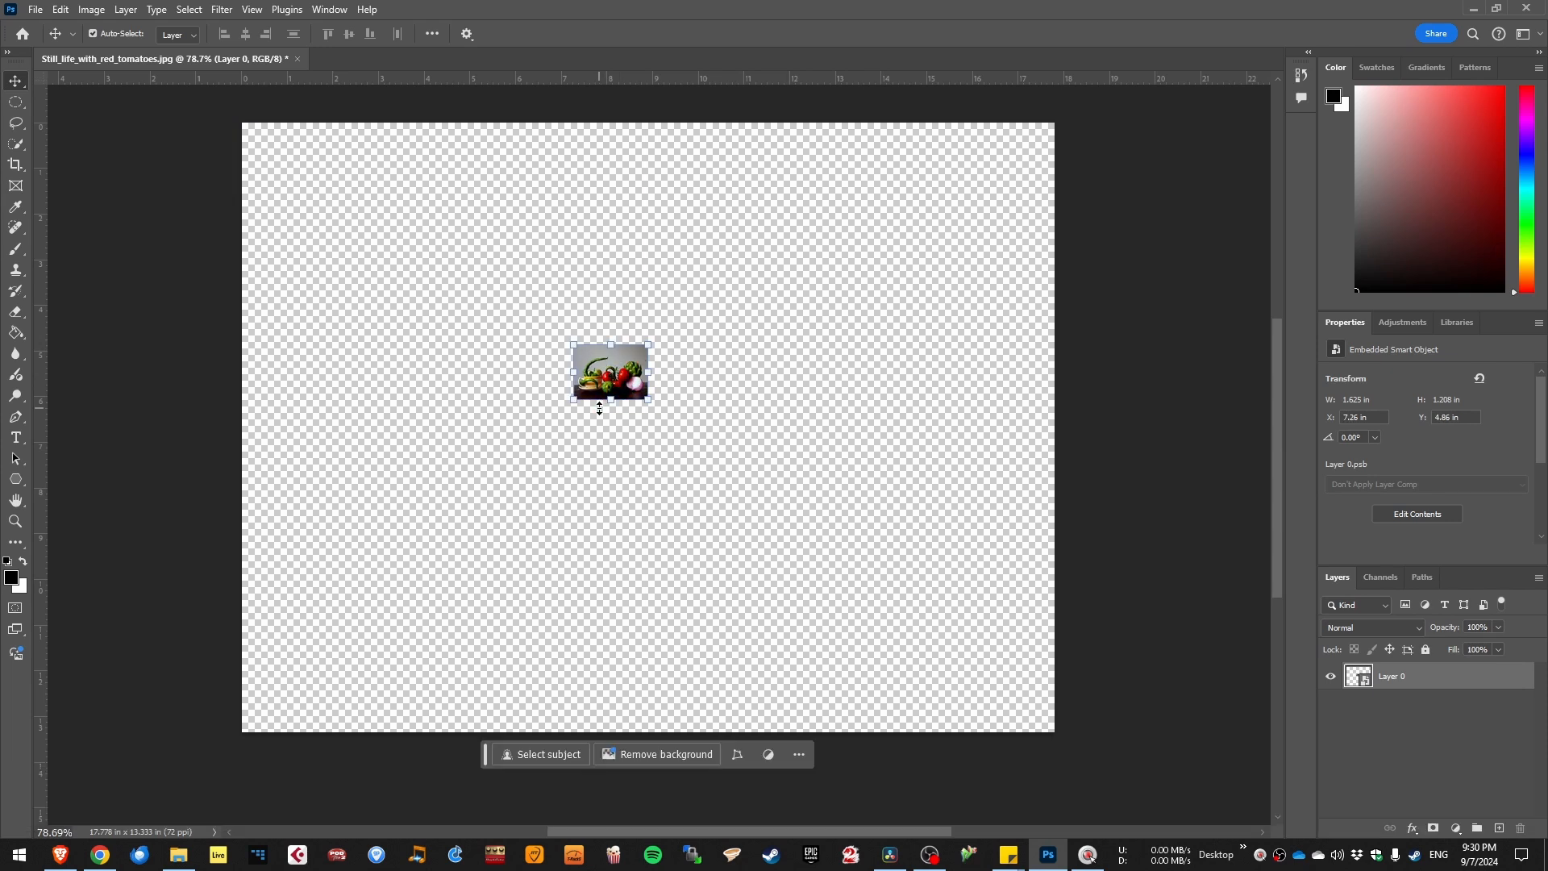
pyautogui.scroll(10, 631, 347)
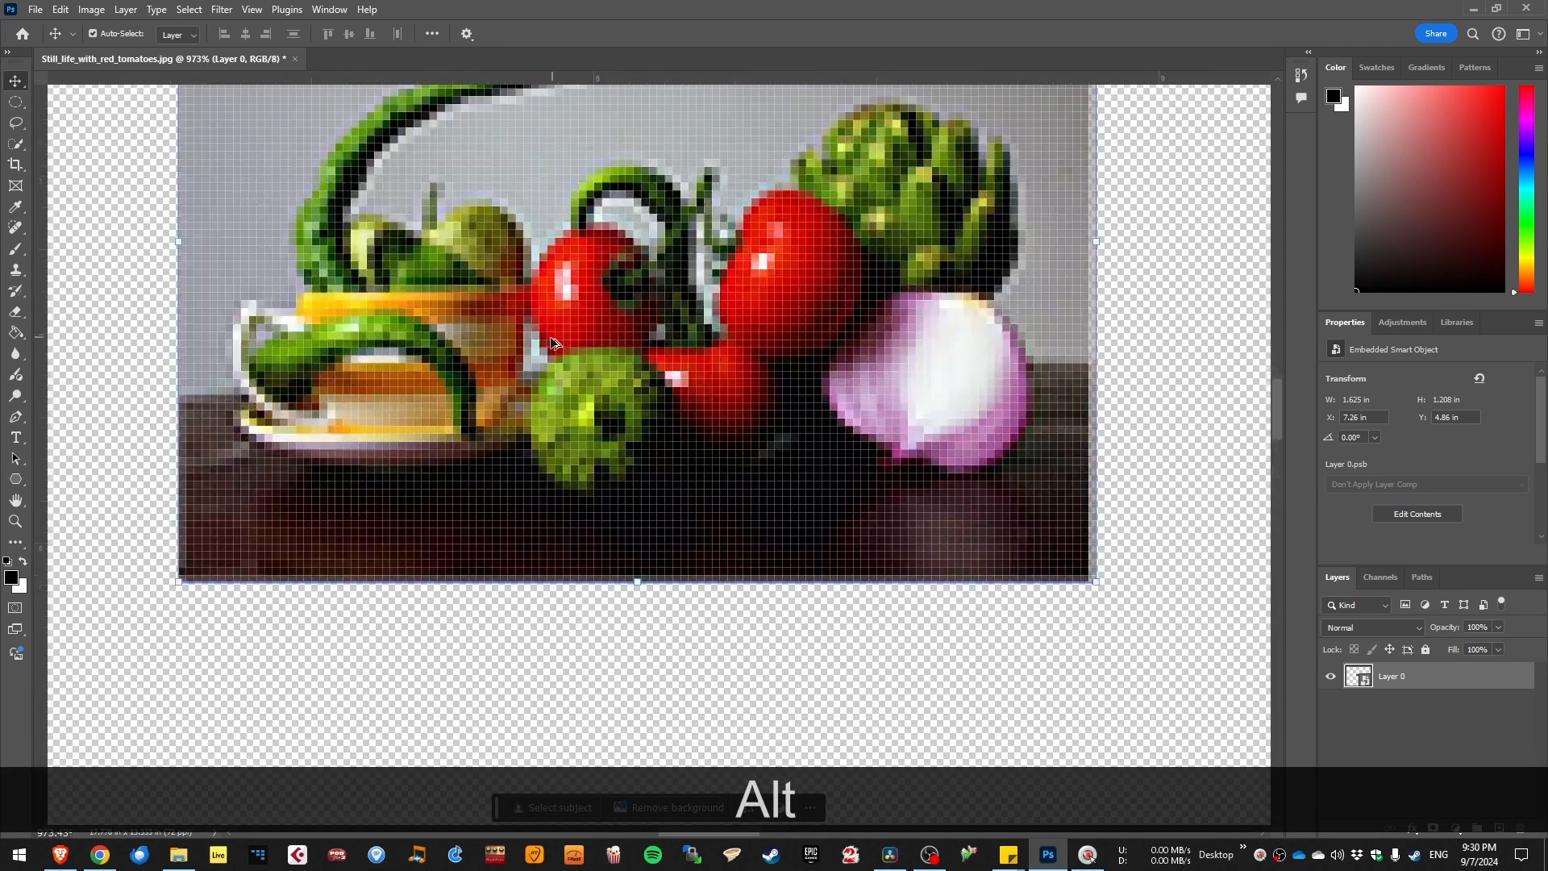
pyautogui.scroll(-10, 516, 346)
pyautogui.scroll(-2, 473, 345)
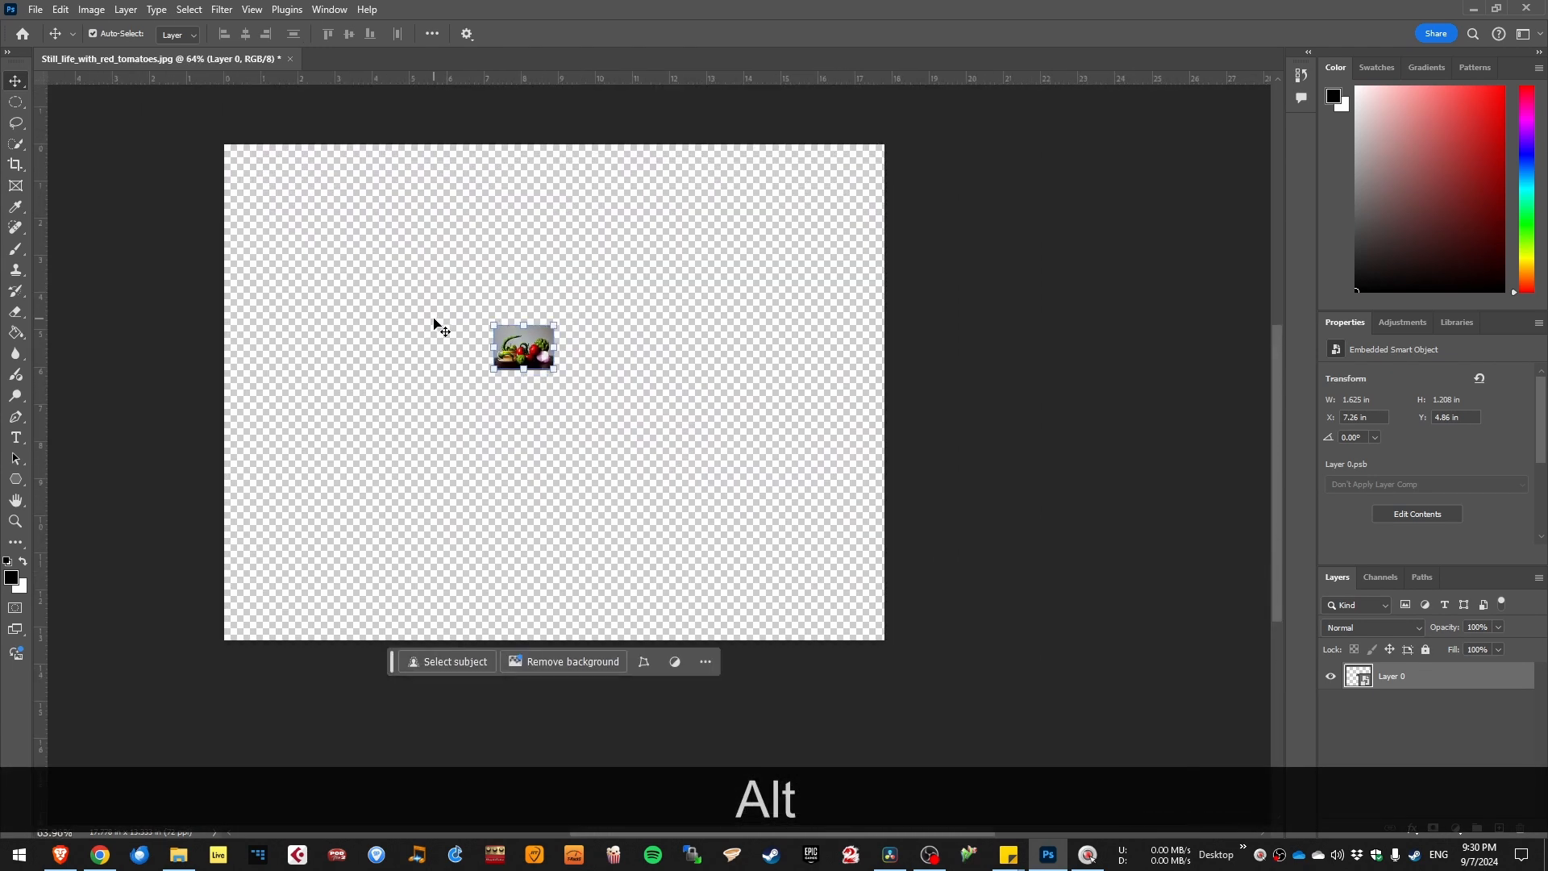
# - Scale the smart object to about 99.82% and align it with the canvas so it fills the document
pyautogui.moveTo(387, 331); pyautogui.dragTo(477, 390)
pyautogui.moveTo(644, 379); pyautogui.dragTo(1040, 208)
pyautogui.moveTo(585, 427); pyautogui.dragTo(319, 622)
pyautogui.moveTo(614, 395); pyautogui.dragTo(610, 466)
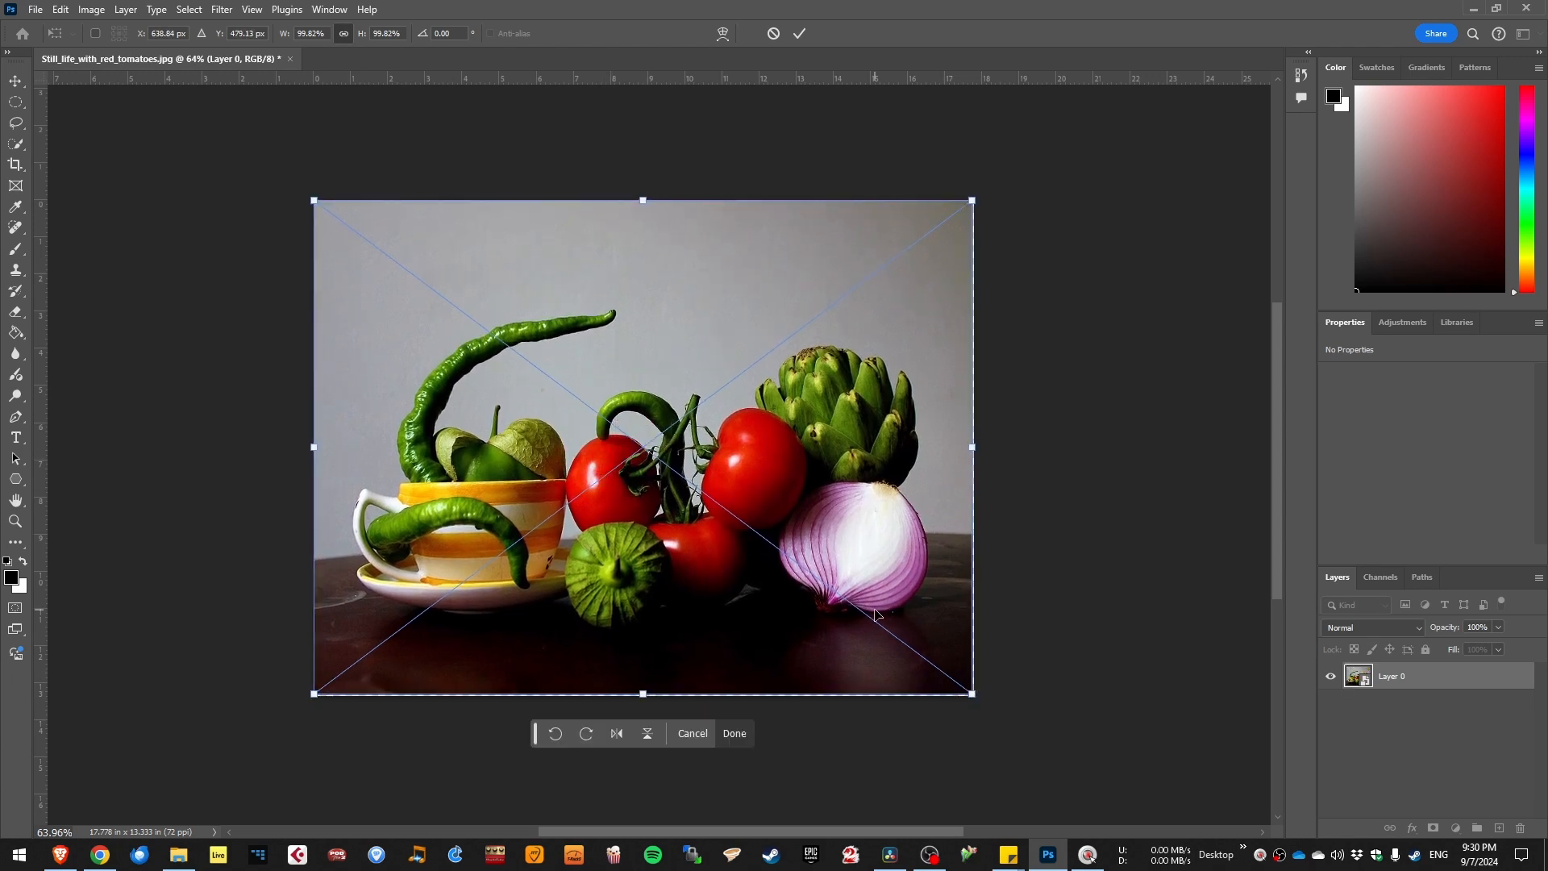
pyautogui.press('Return')
pyautogui.keyDown('alt'); pyautogui.scroll(8, 580, 478); pyautogui.keyUp('alt')
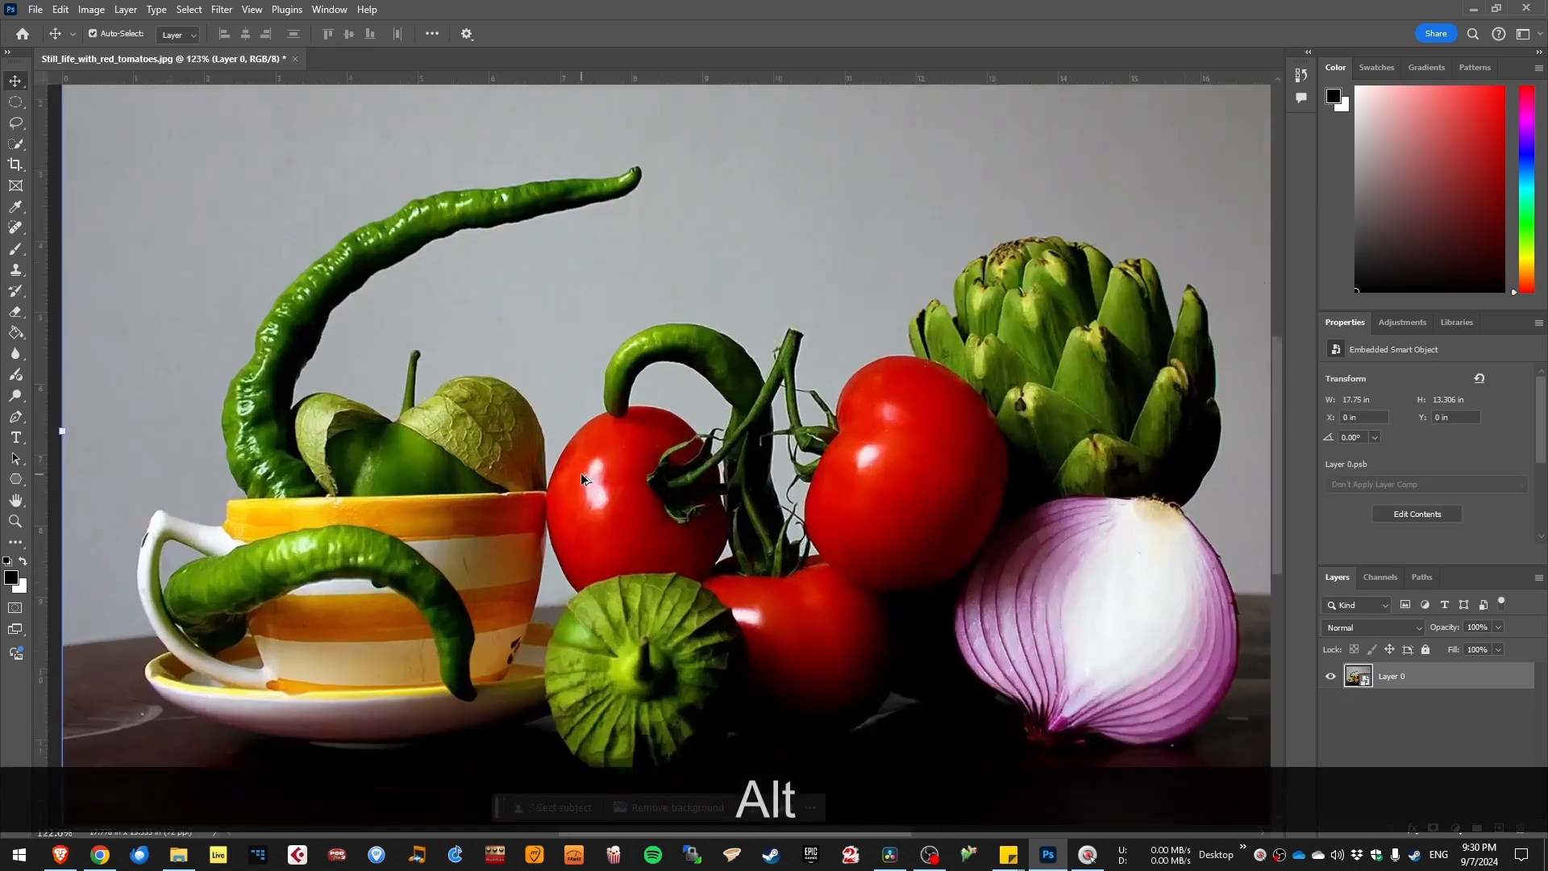
pyautogui.keyDown('alt'); pyautogui.scroll(-8, 580, 478); pyautogui.keyUp('alt')
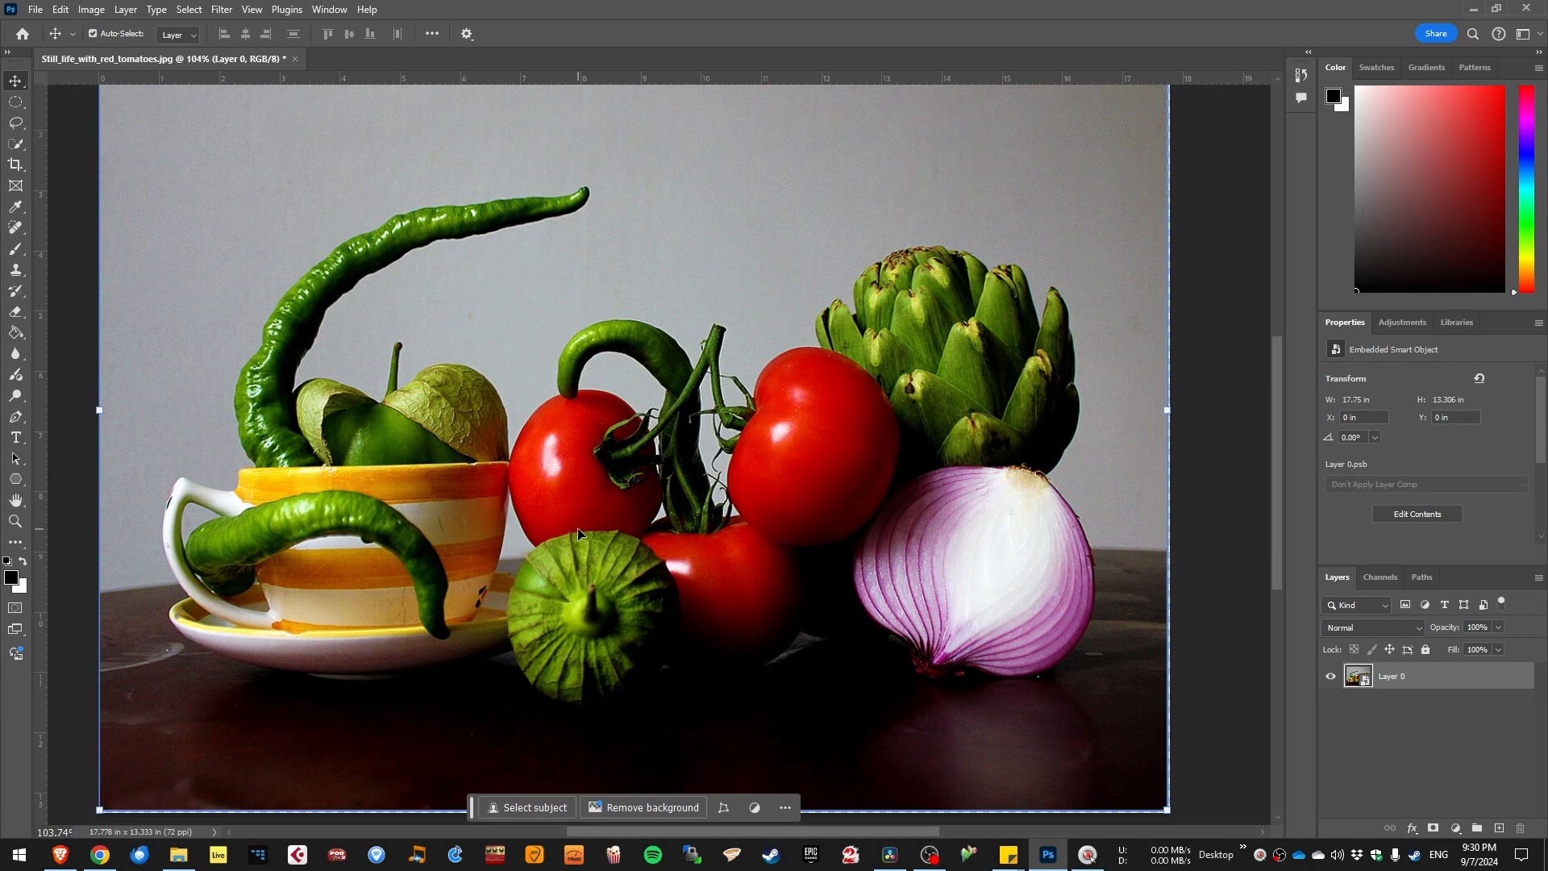
pyautogui.scroll(-3, 604, 466)
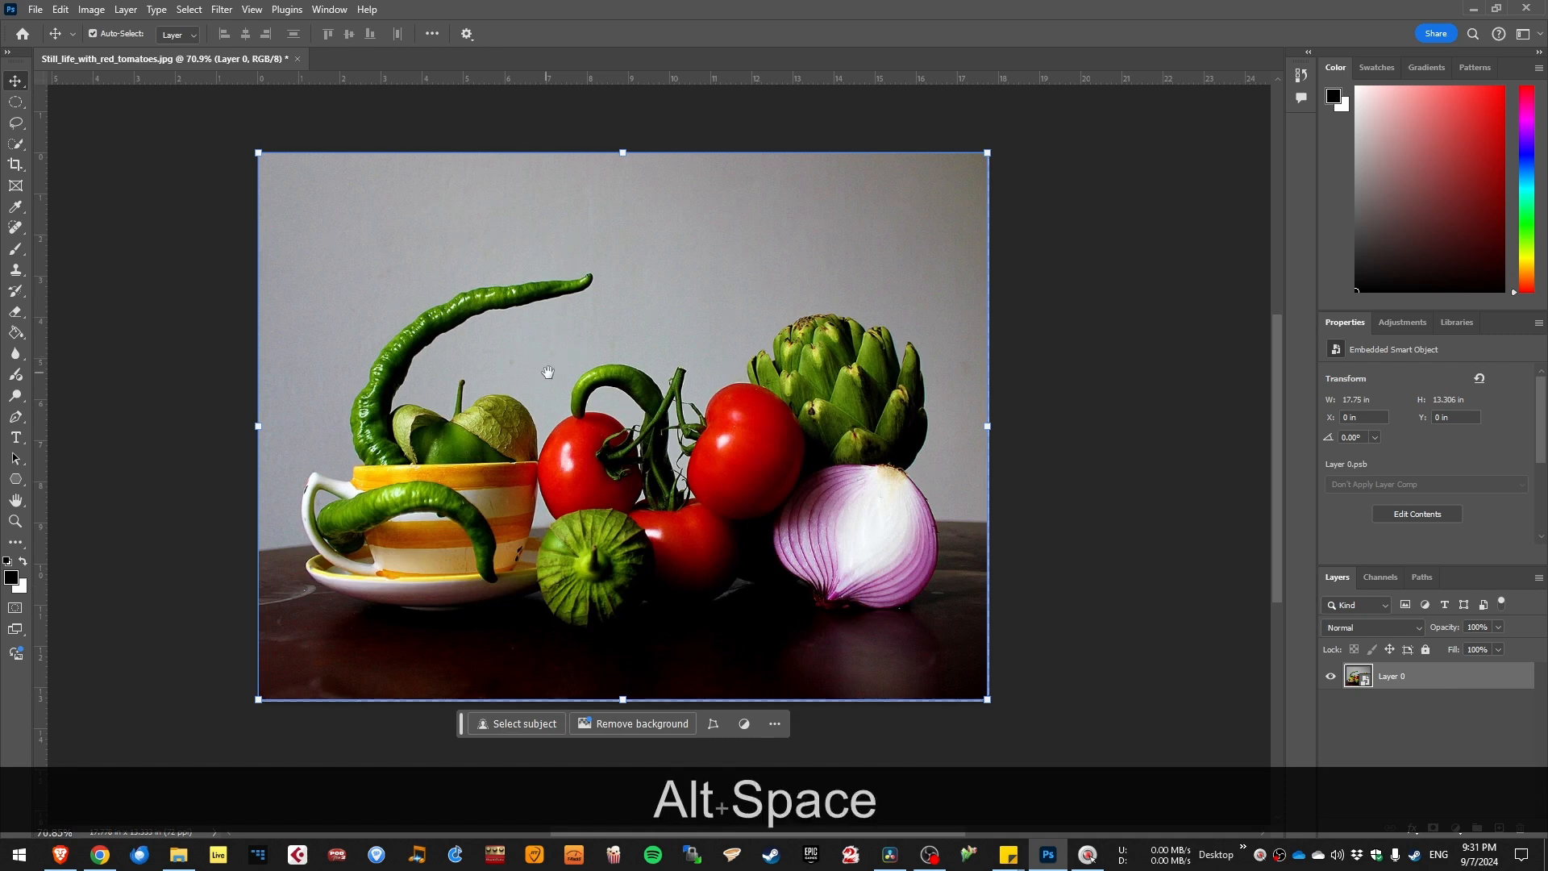
pyautogui.moveTo(548, 372); pyautogui.dragTo(621, 363)
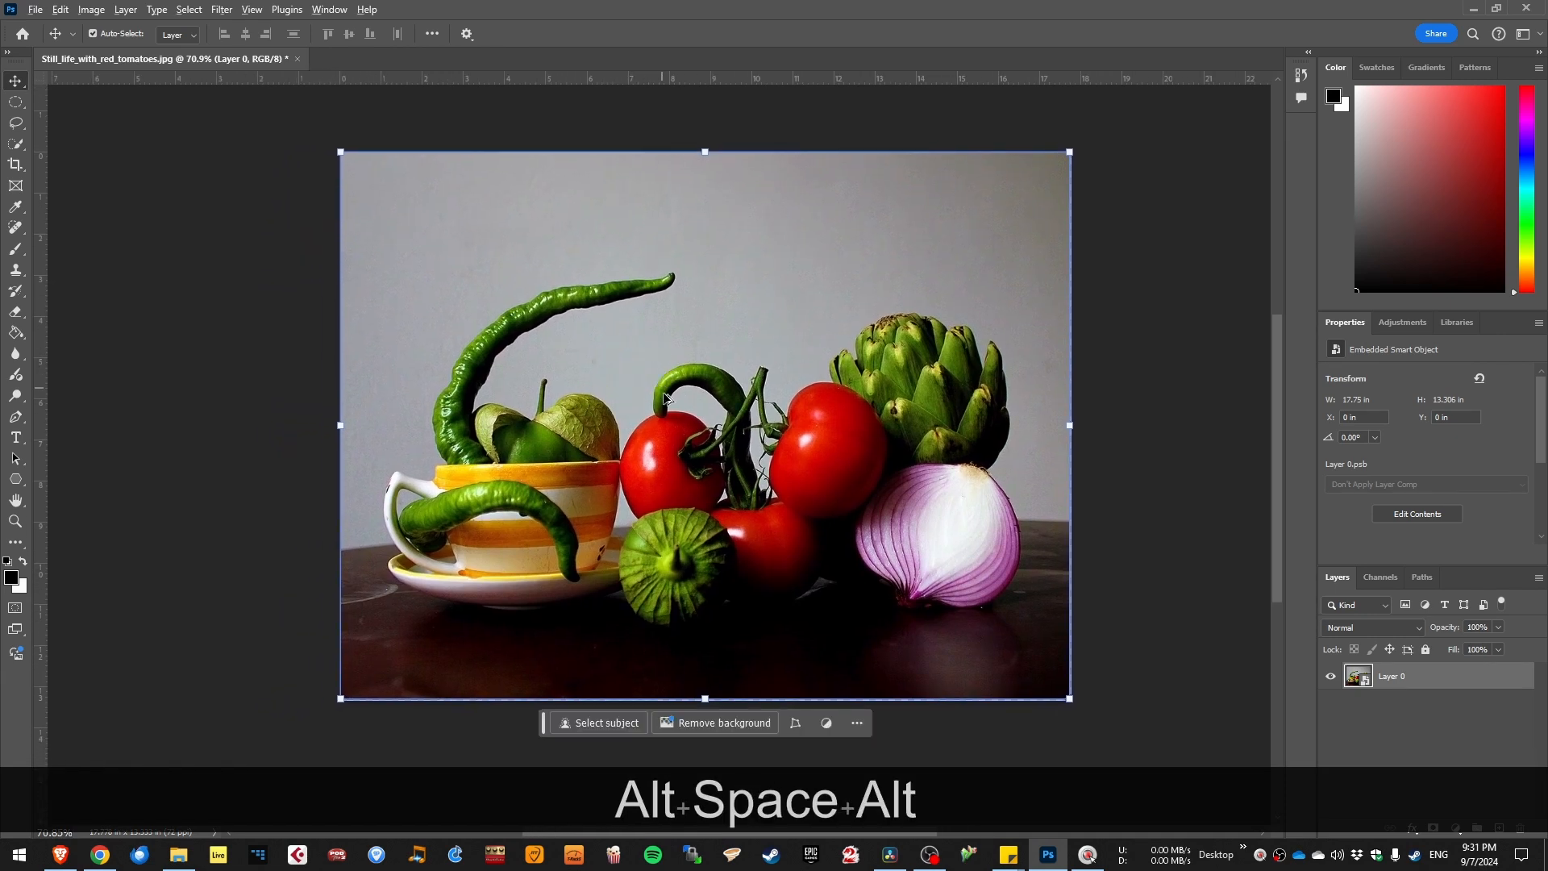
pyautogui.scroll(2, 664, 397)
pyautogui.scroll(-1, 669, 403)
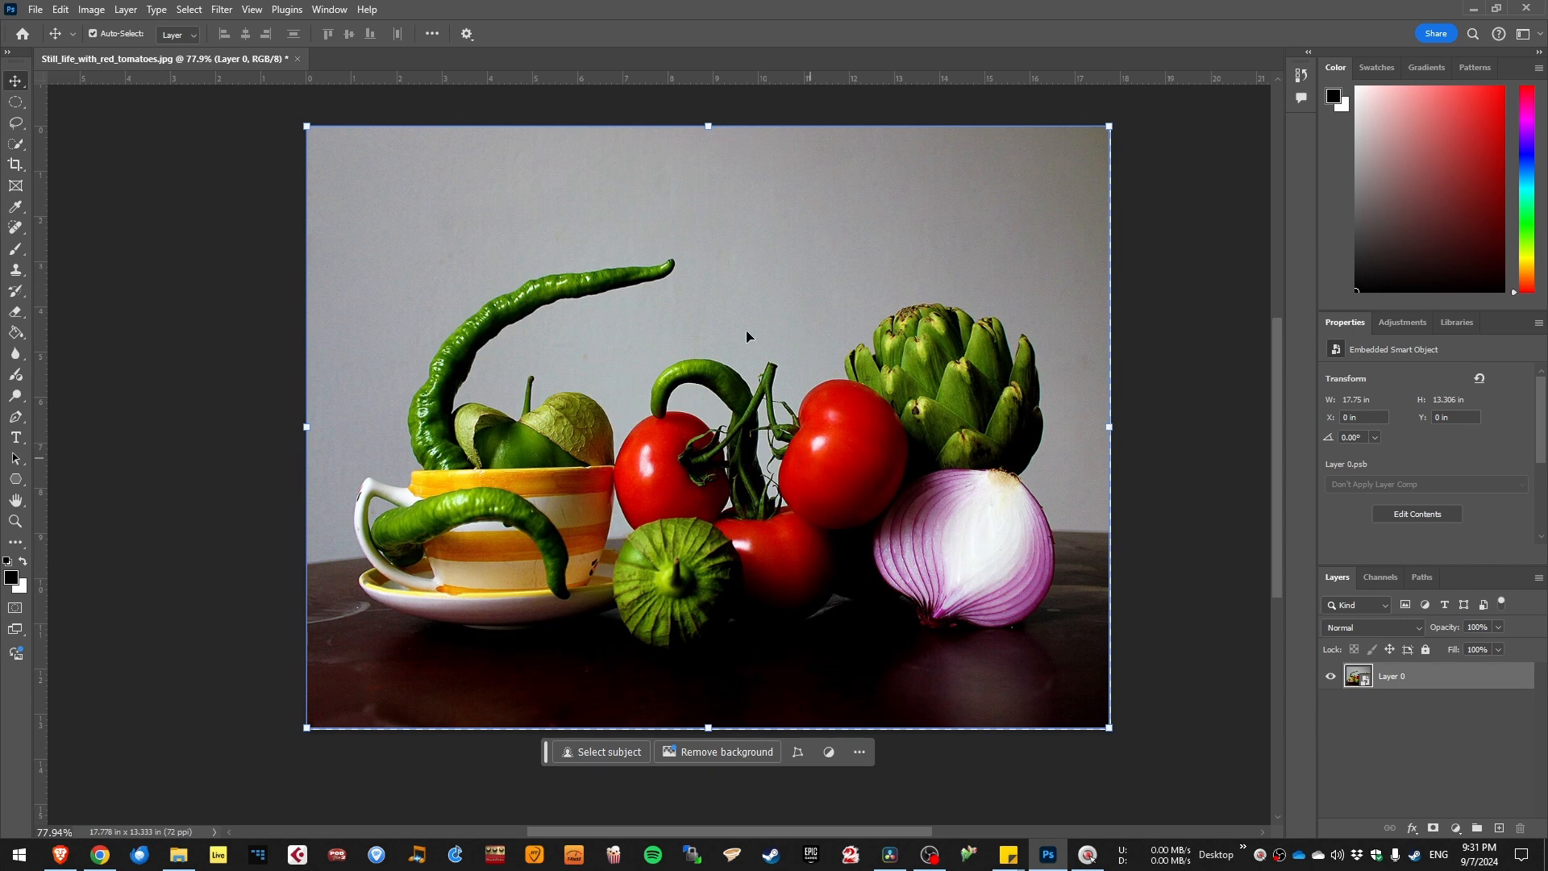
# - Preview the Mosaic pixelate filter on the smart object with a cell size of 59, and cancel it
pyautogui.click(222, 9)
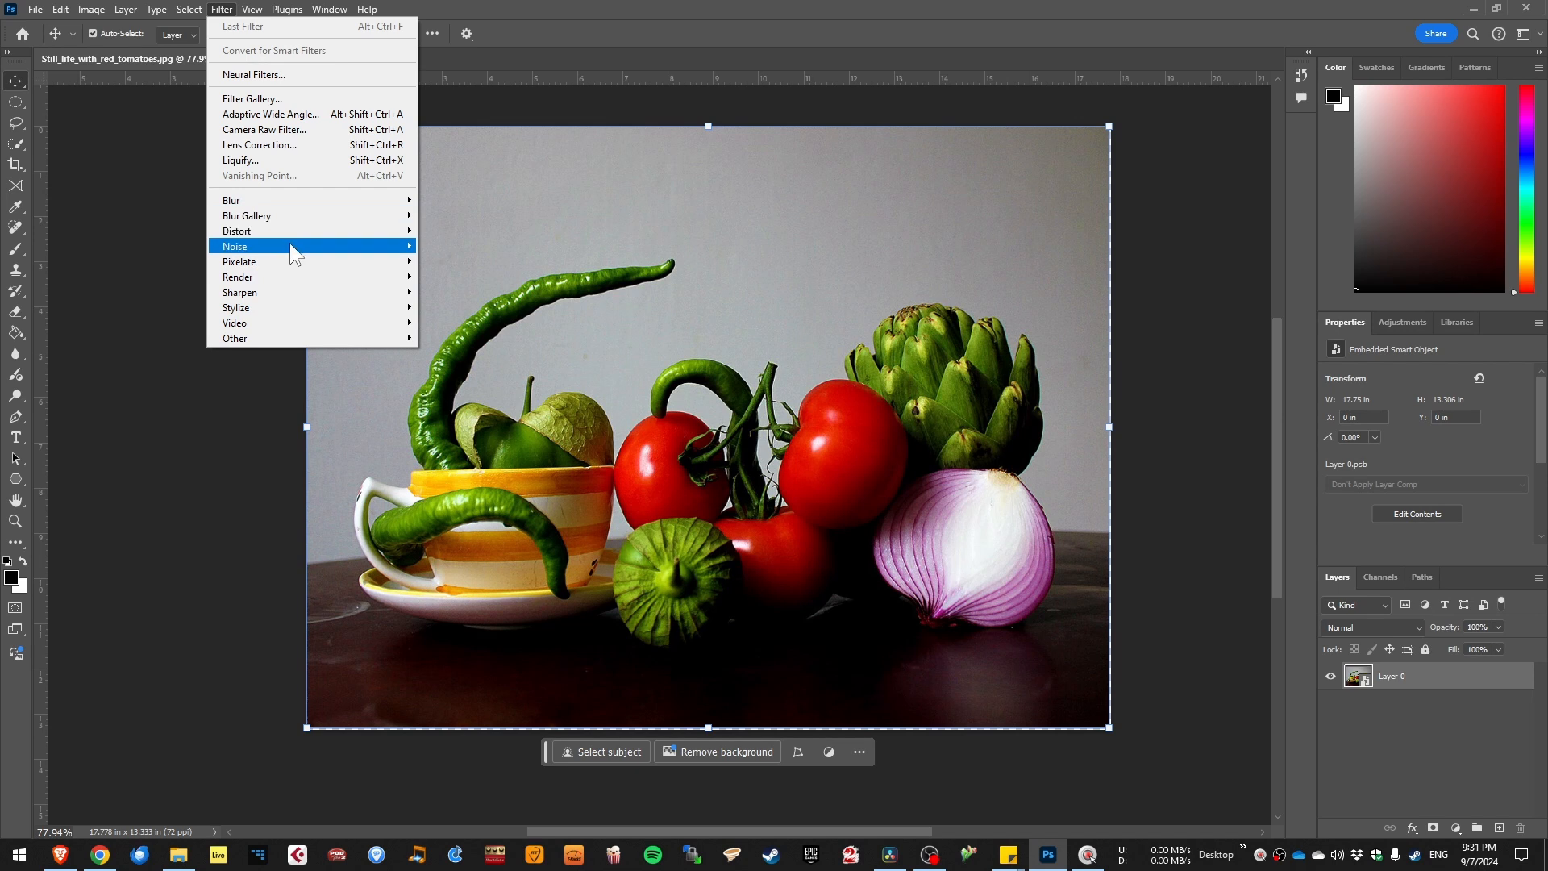
pyautogui.moveTo(288, 264)
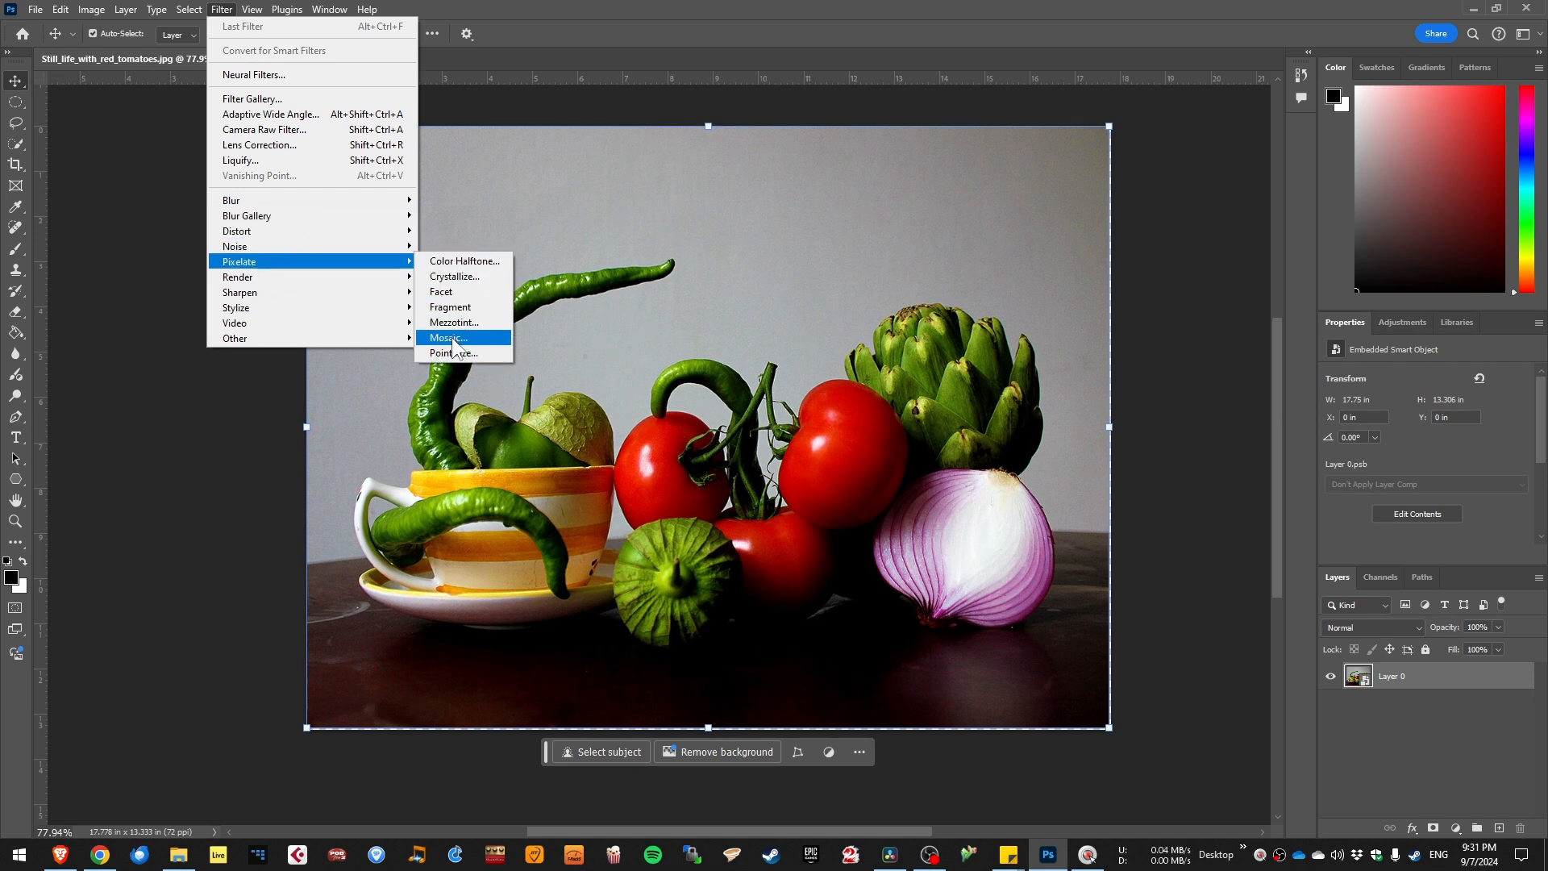
pyautogui.click(448, 337)
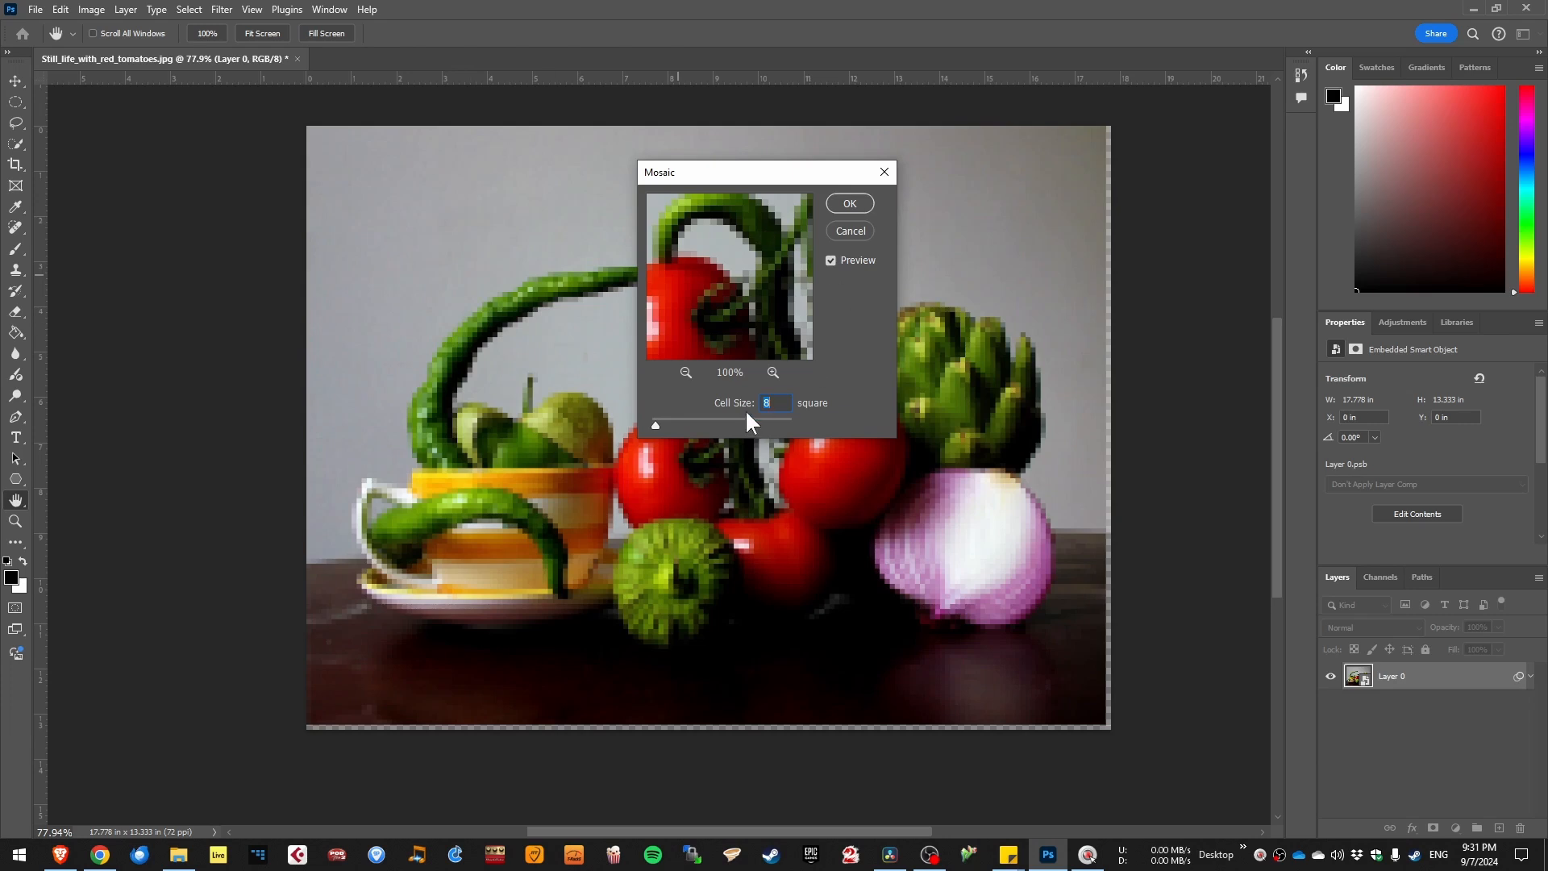
pyautogui.moveTo(656, 423); pyautogui.dragTo(690, 424)
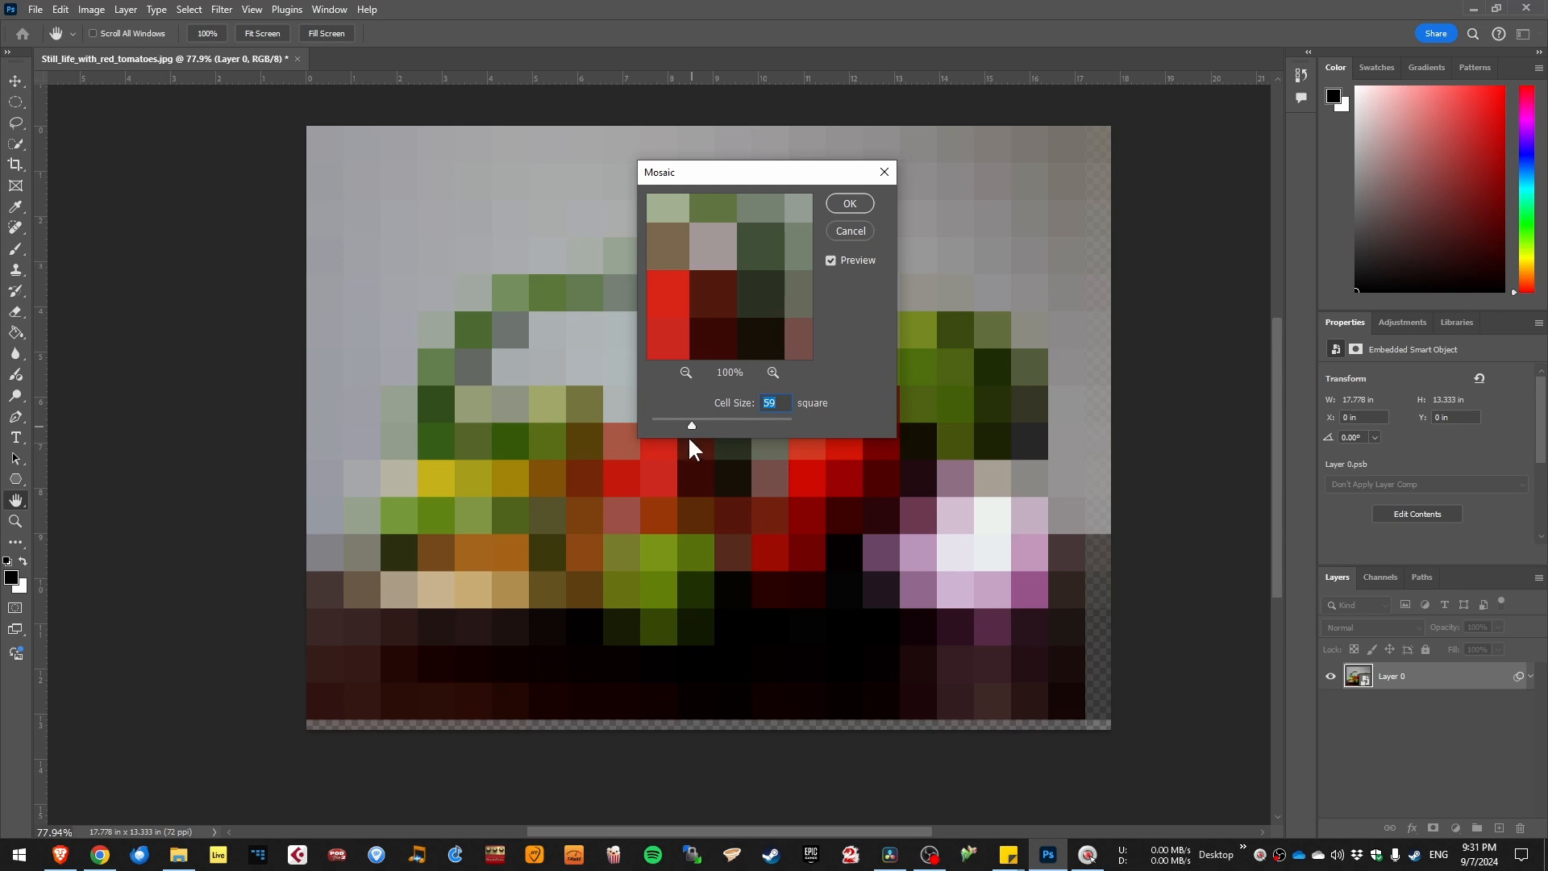
pyautogui.click(851, 231)
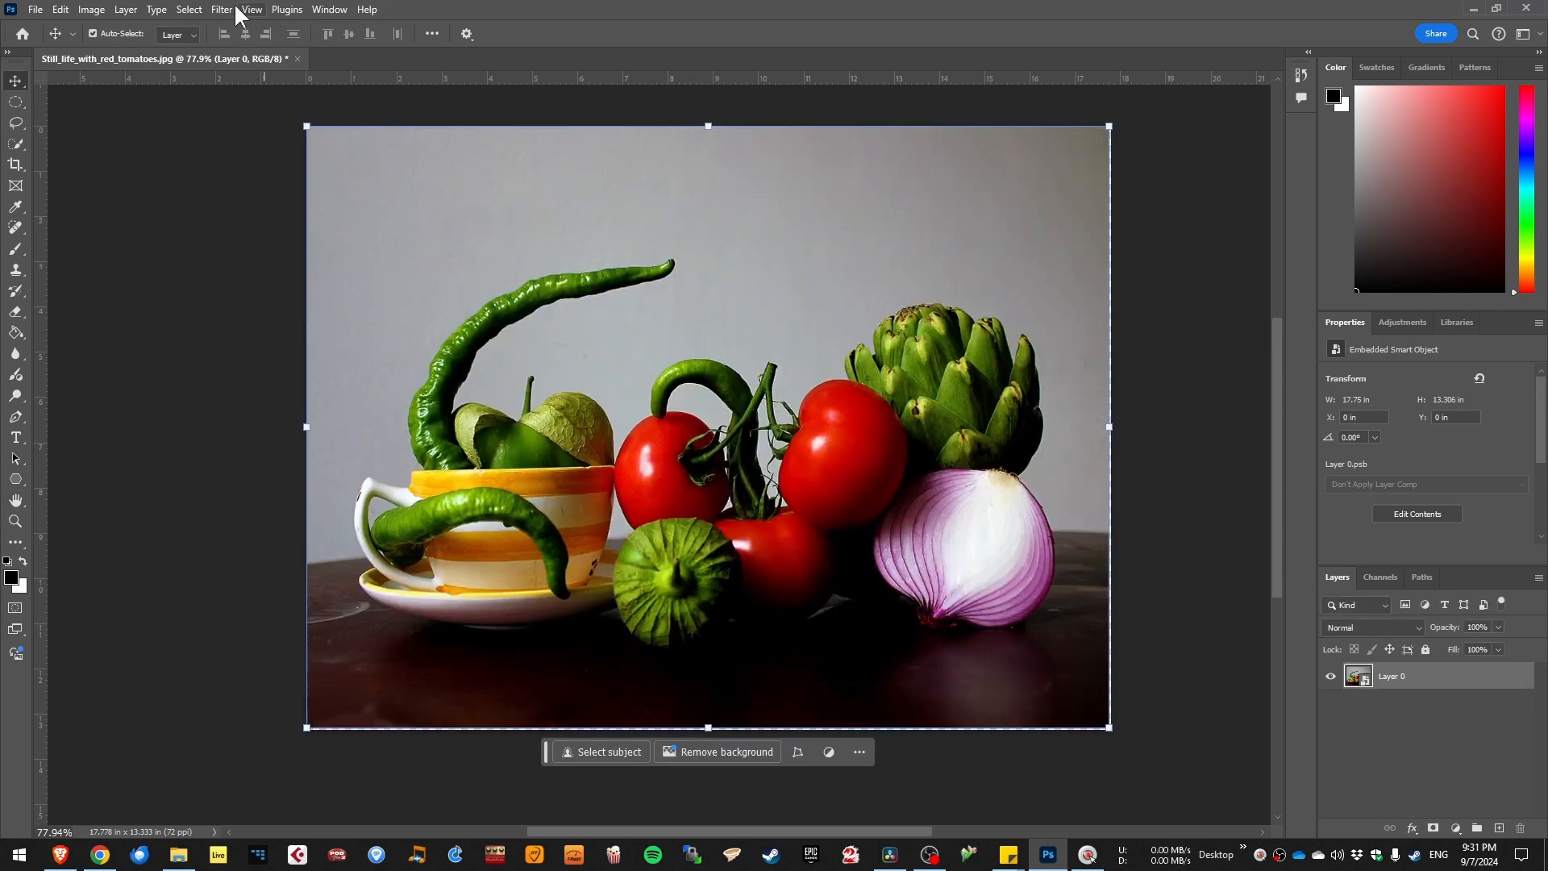
# - Apply the Pointillize pixelate filter to the smart object with a cell size of 16
pyautogui.click(222, 8)
pyautogui.moveTo(282, 268)
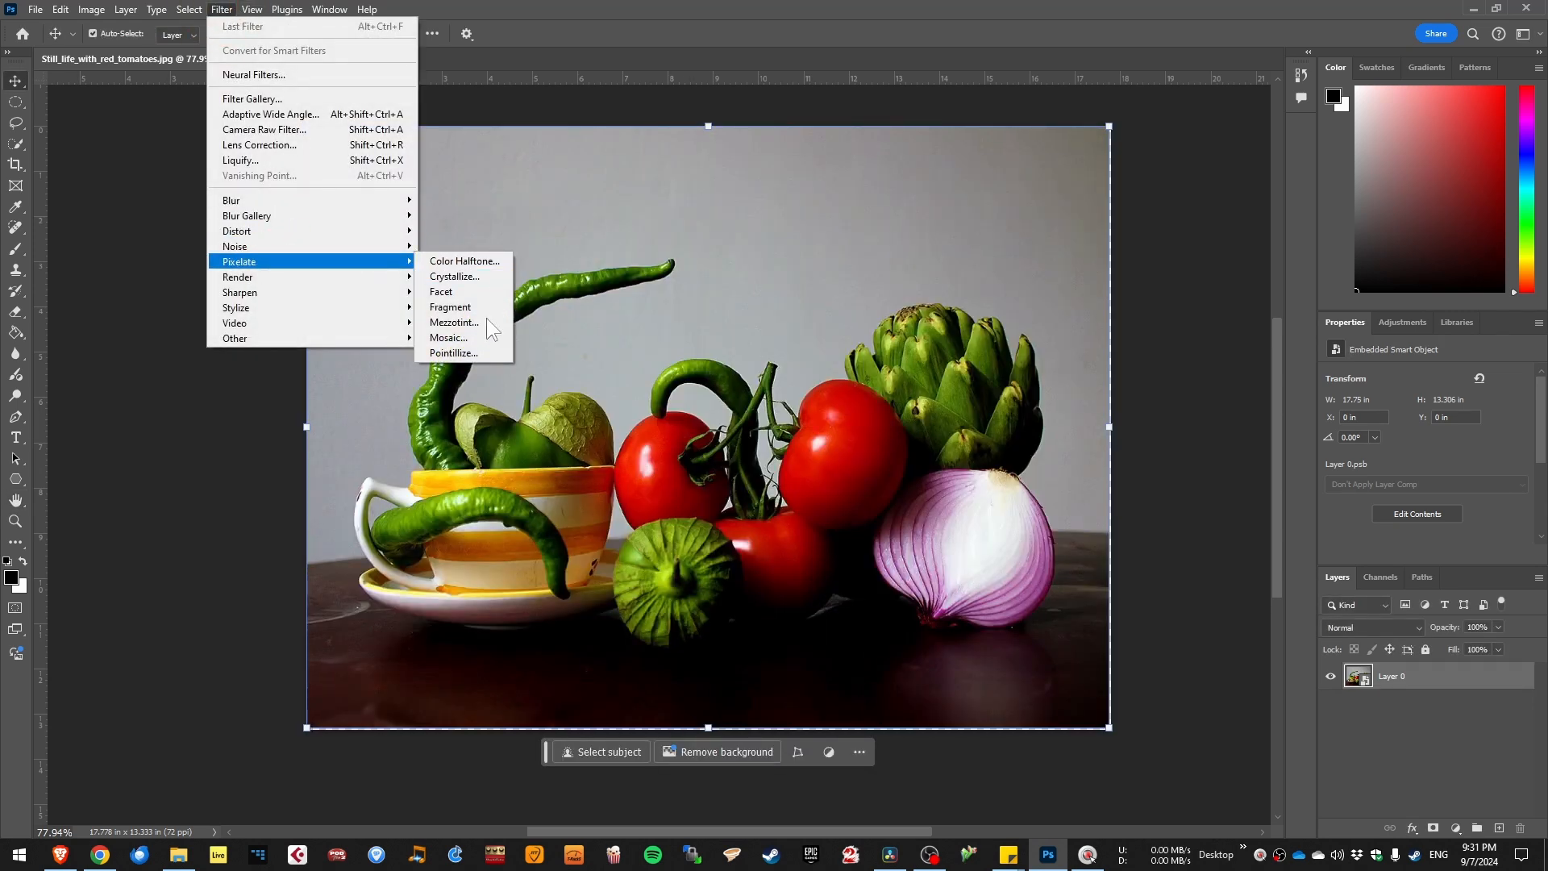
pyautogui.click(470, 352)
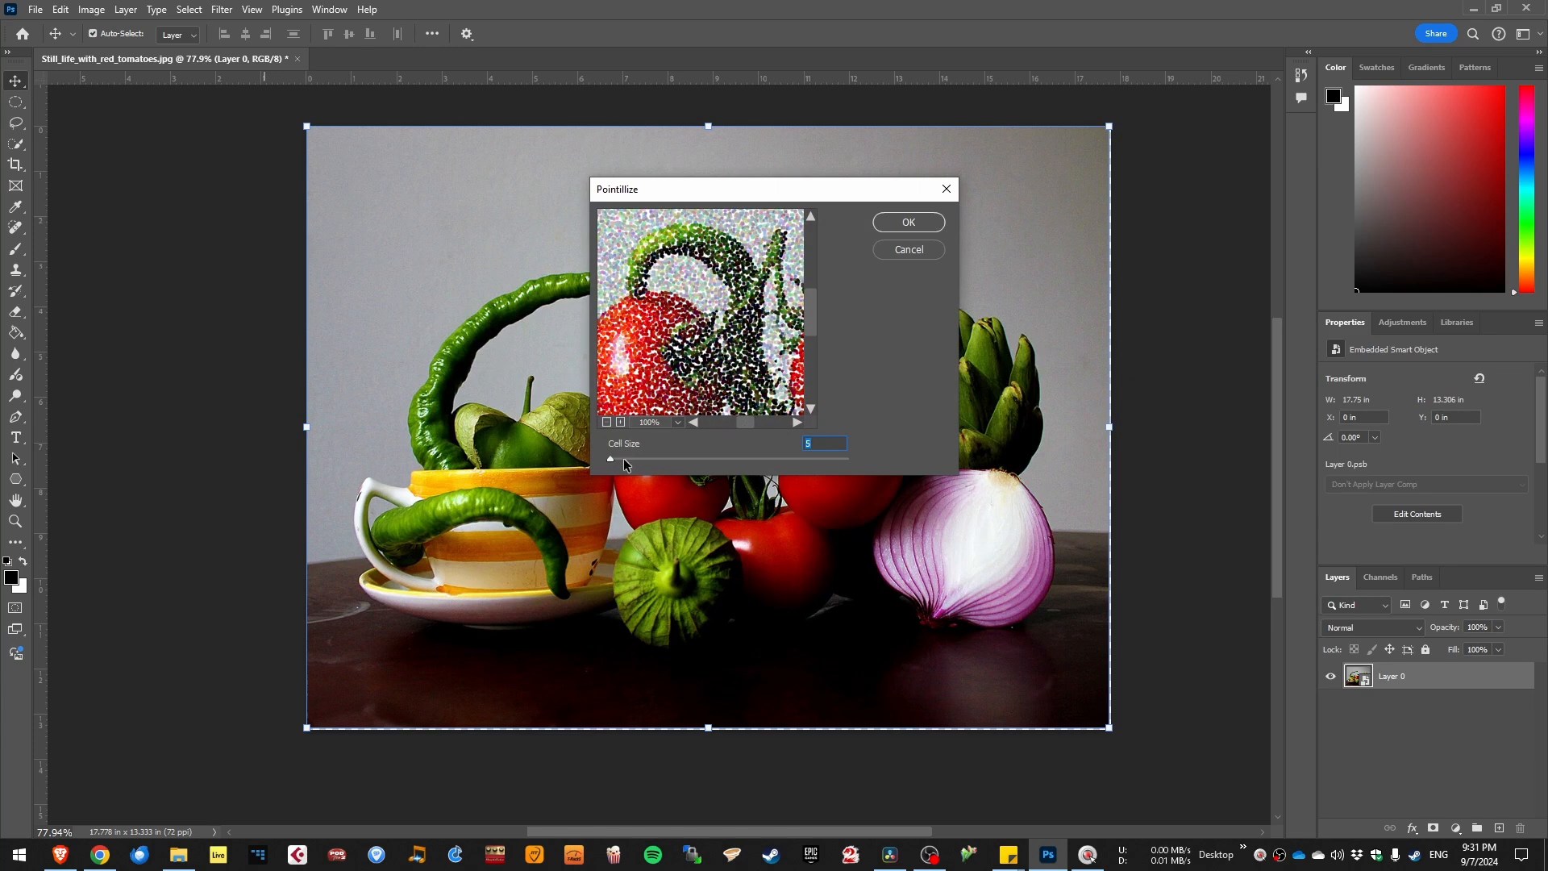
pyautogui.moveTo(615, 457); pyautogui.dragTo(617, 458)
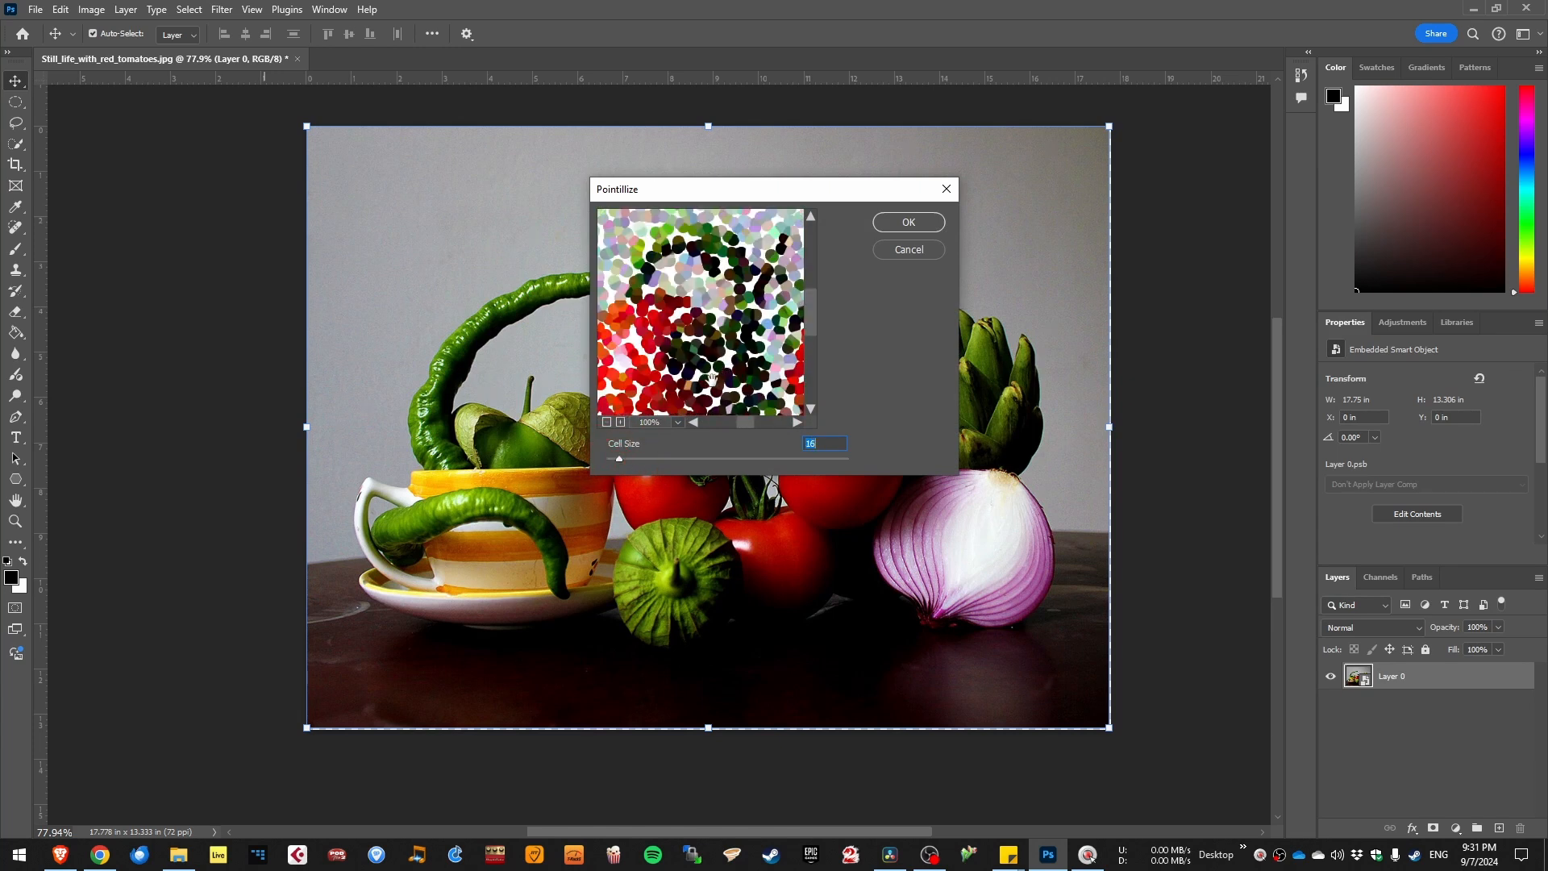
pyautogui.click(902, 222)
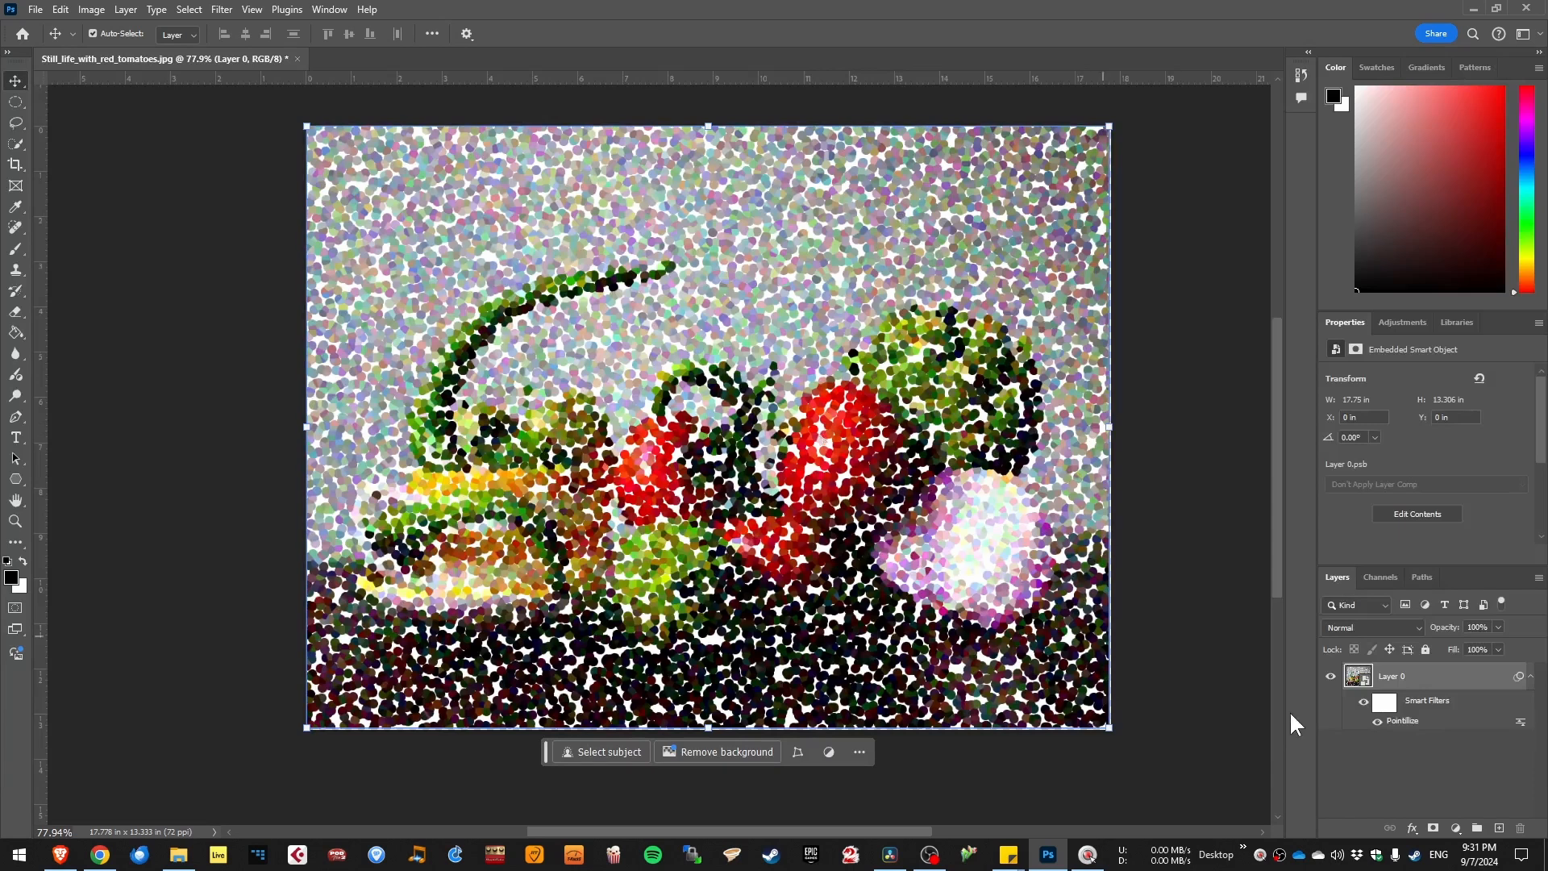
# - Toggle the visibility of all smart filters repeatedly, and of the Pointillize filter alone, to compare the image with and without the effect
pyautogui.click(1363, 702)
pyautogui.click(1363, 703)
pyautogui.click(1363, 703)
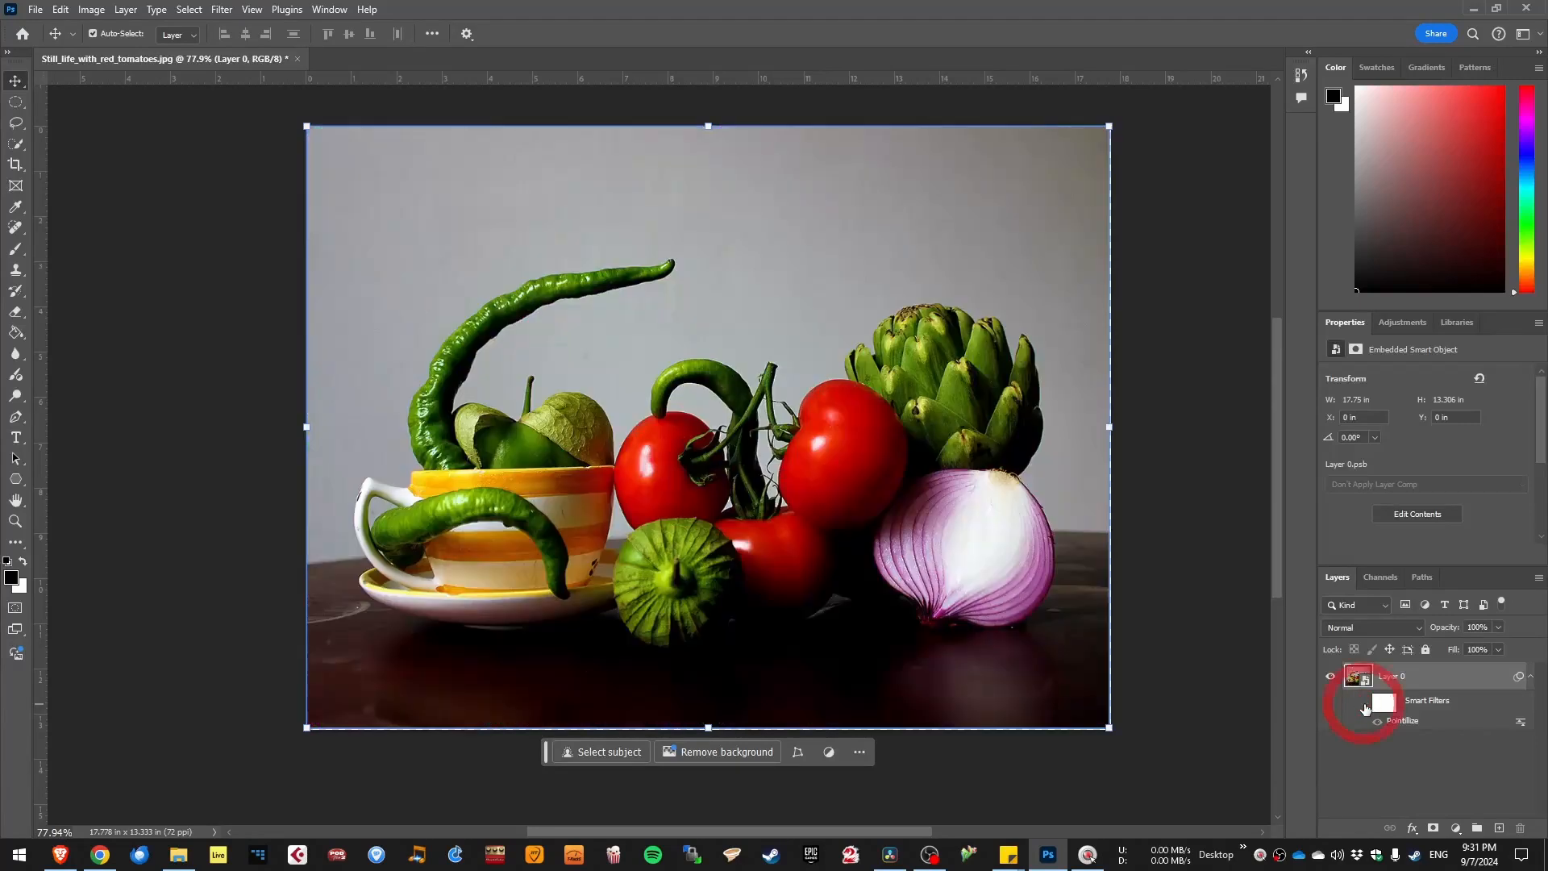
pyautogui.click(1363, 703)
pyautogui.click(1363, 703)
pyautogui.click(1363, 703)
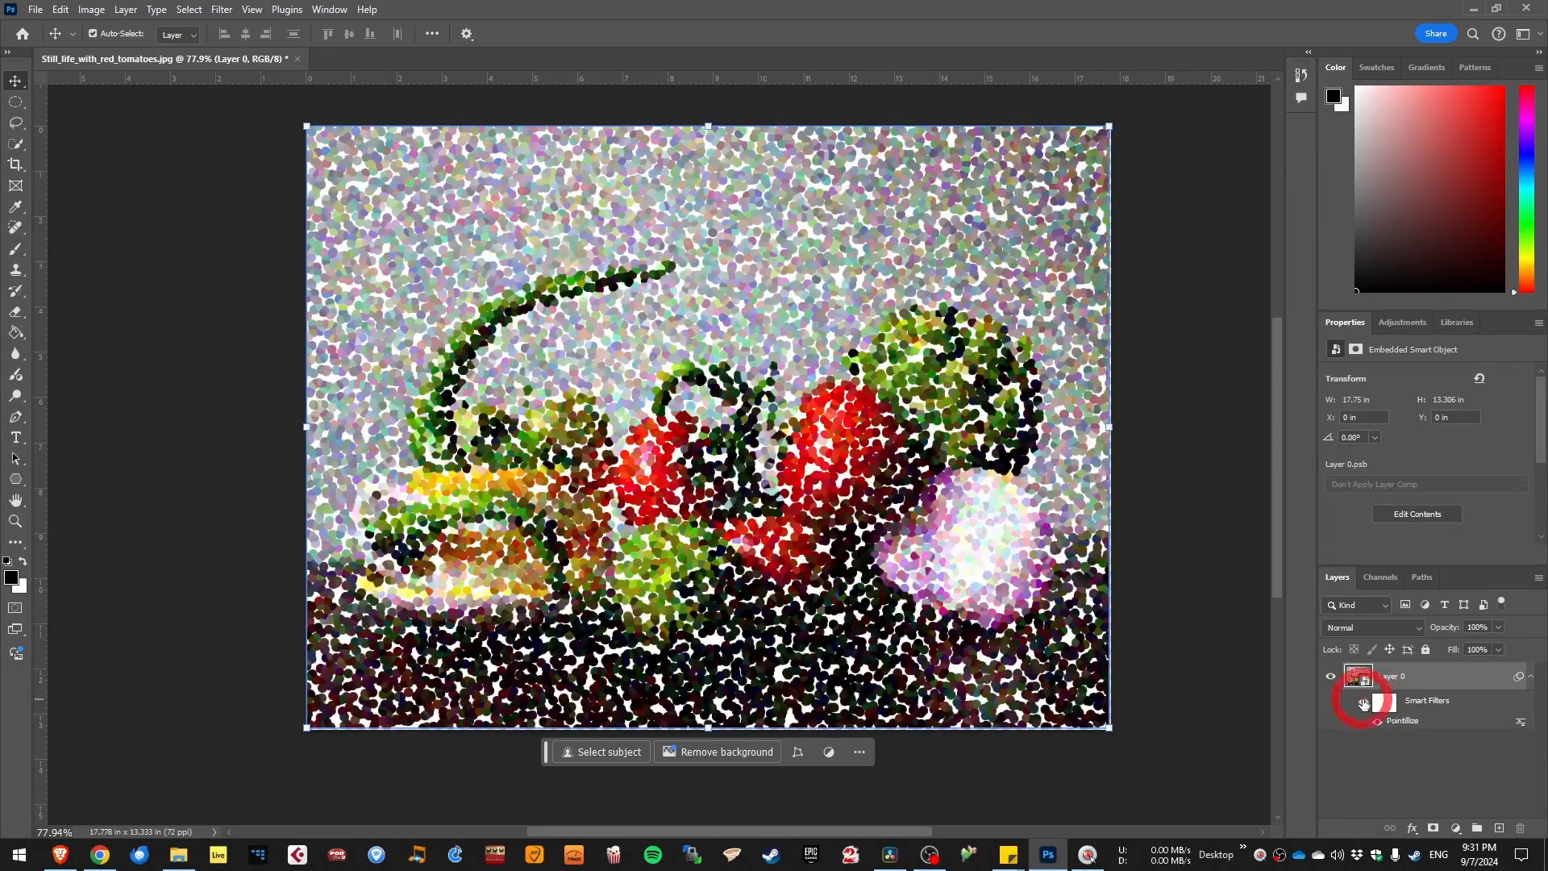
pyautogui.click(1378, 723)
pyautogui.click(1378, 722)
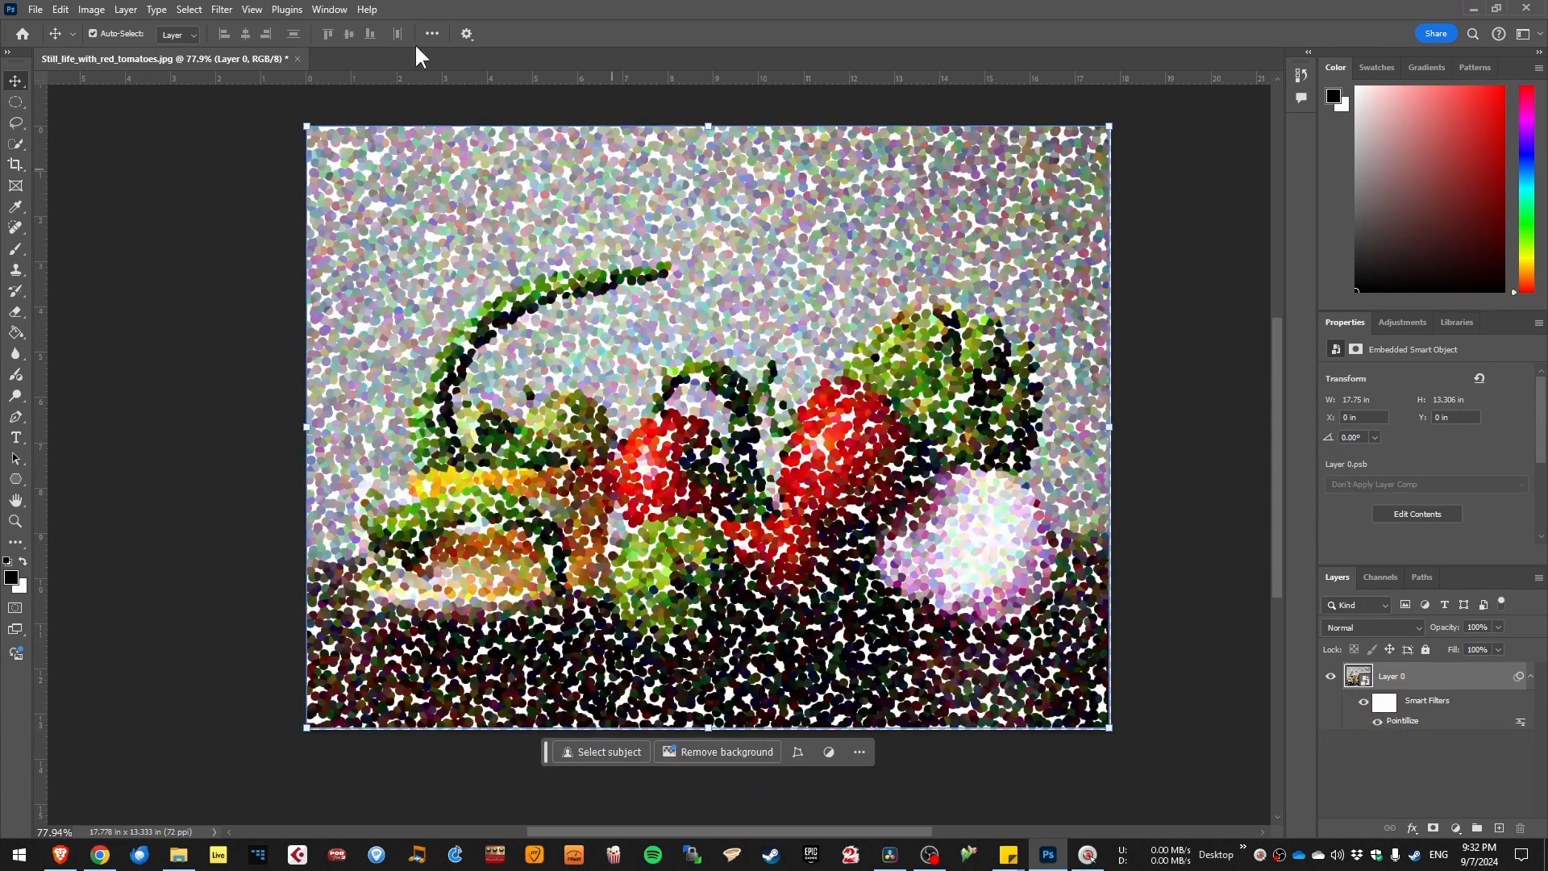
# - Add a Radial Blur filter to the smart object with an amount of 26, the Spin method and Good quality
pyautogui.click(251, 9)
pyautogui.moveTo(222, 8)
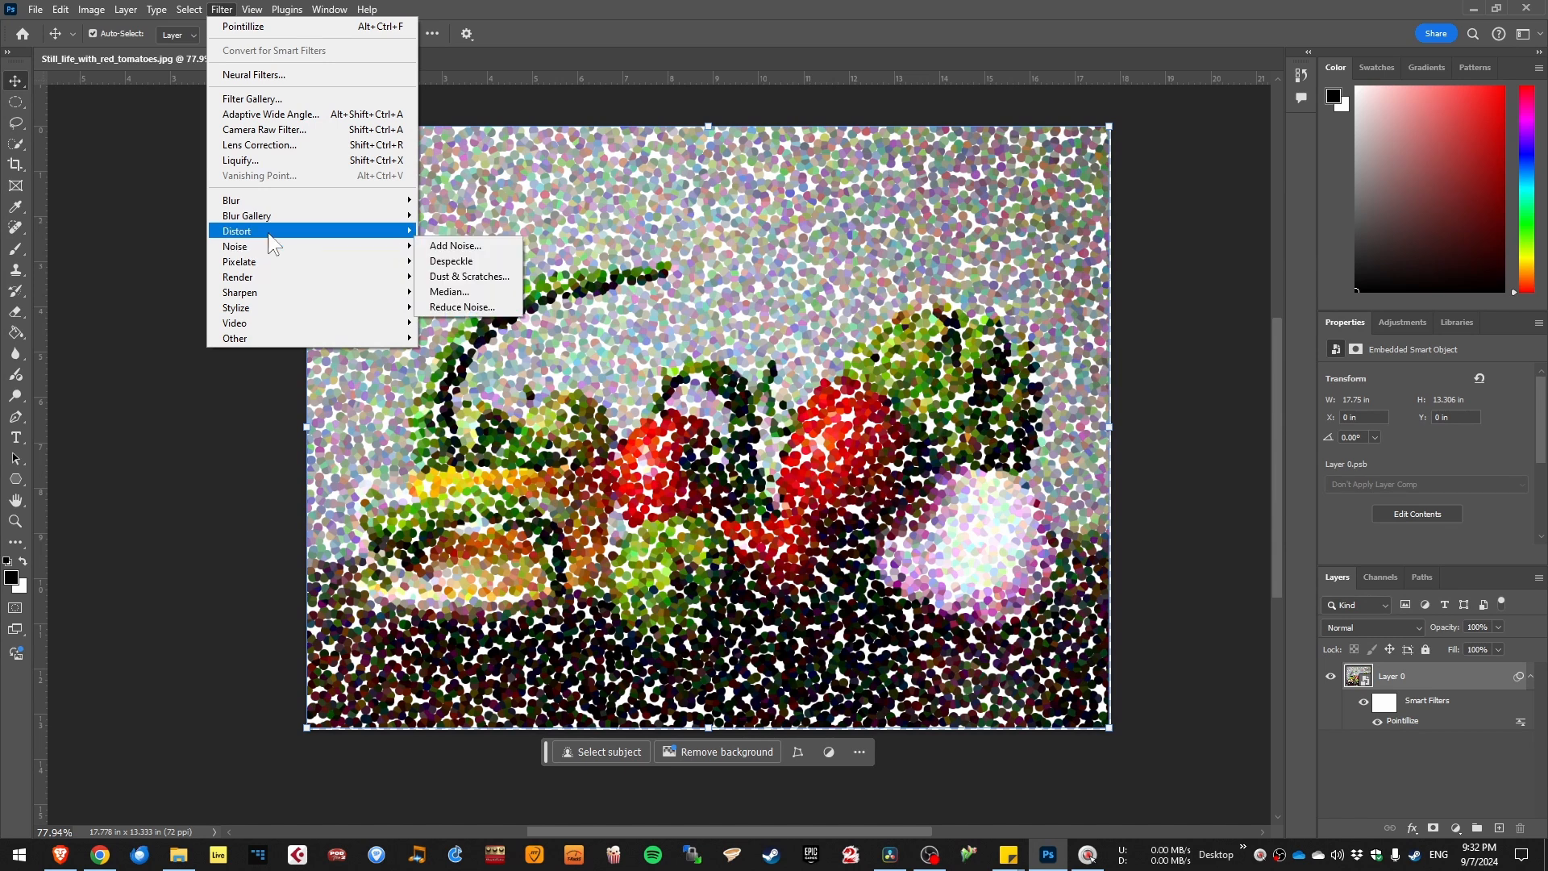
pyautogui.moveTo(324, 200)
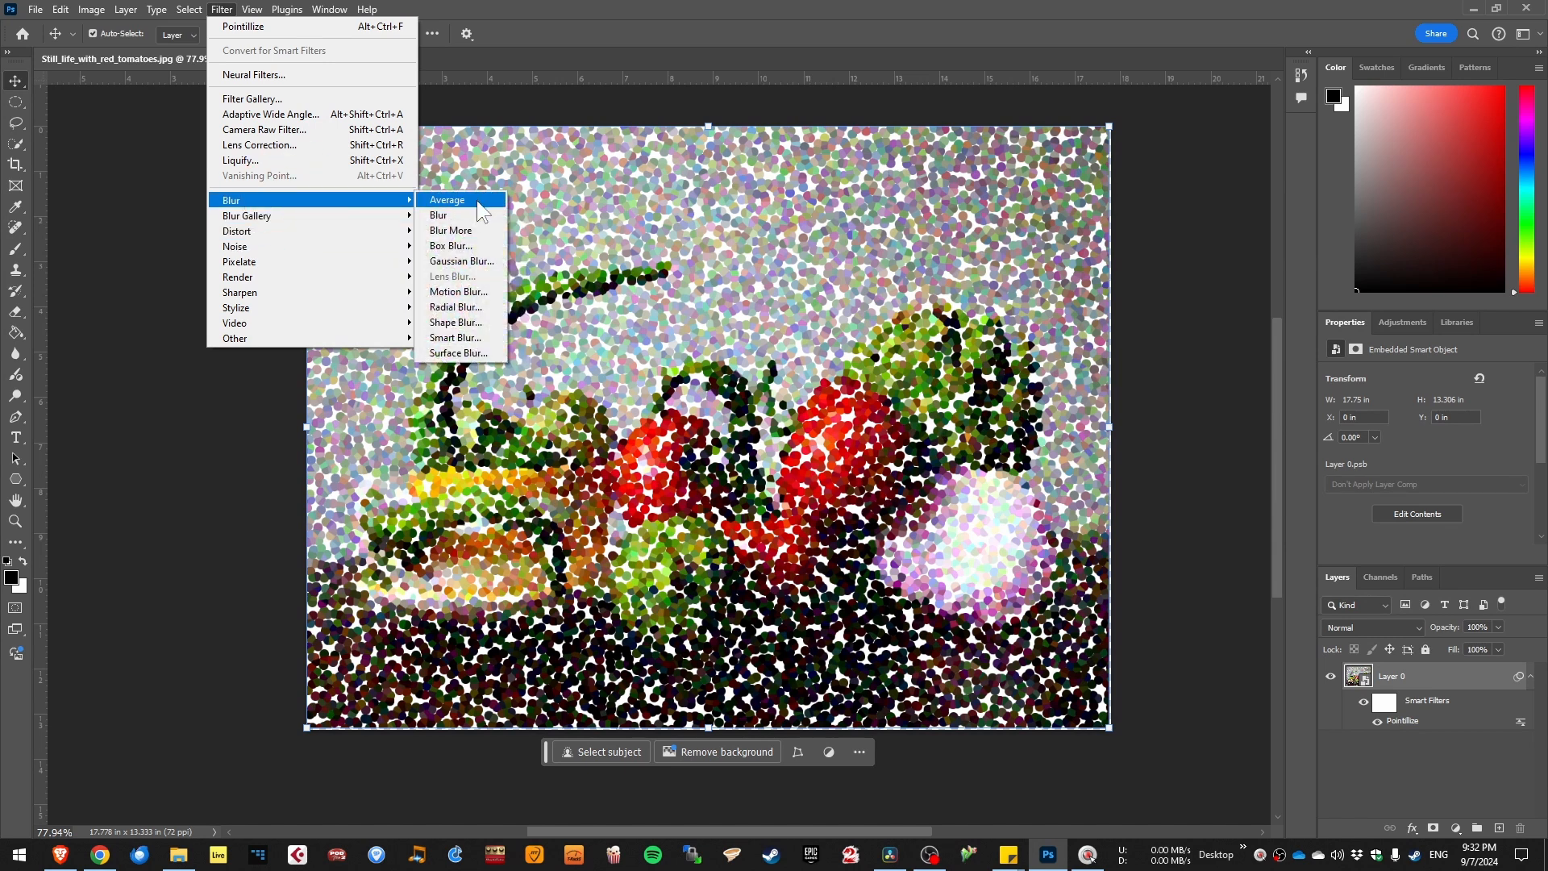
pyautogui.click(464, 306)
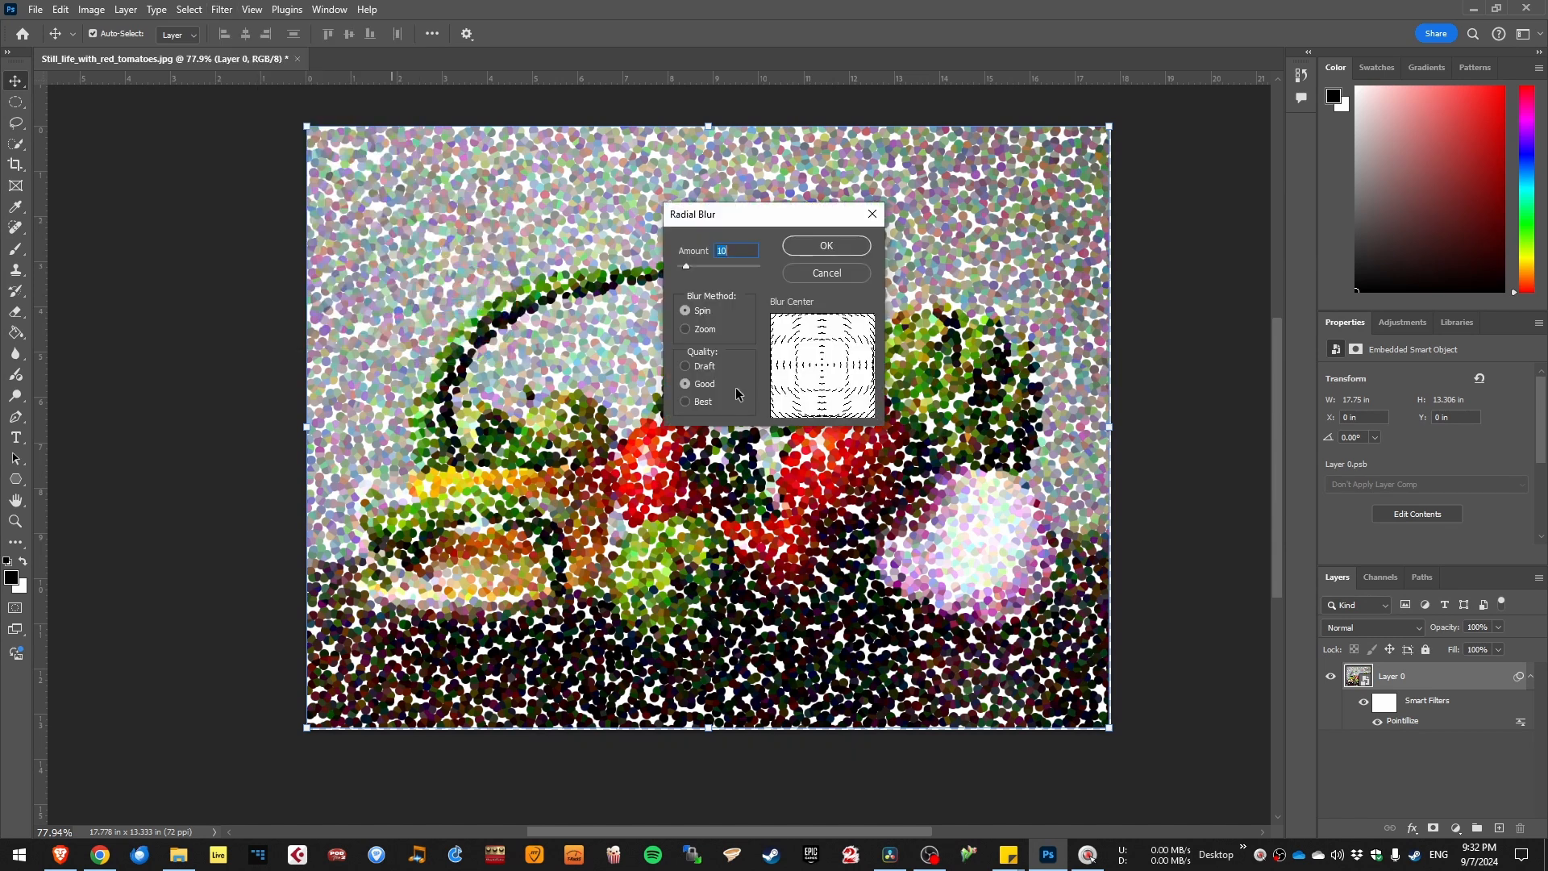
pyautogui.moveTo(686, 267); pyautogui.dragTo(700, 266)
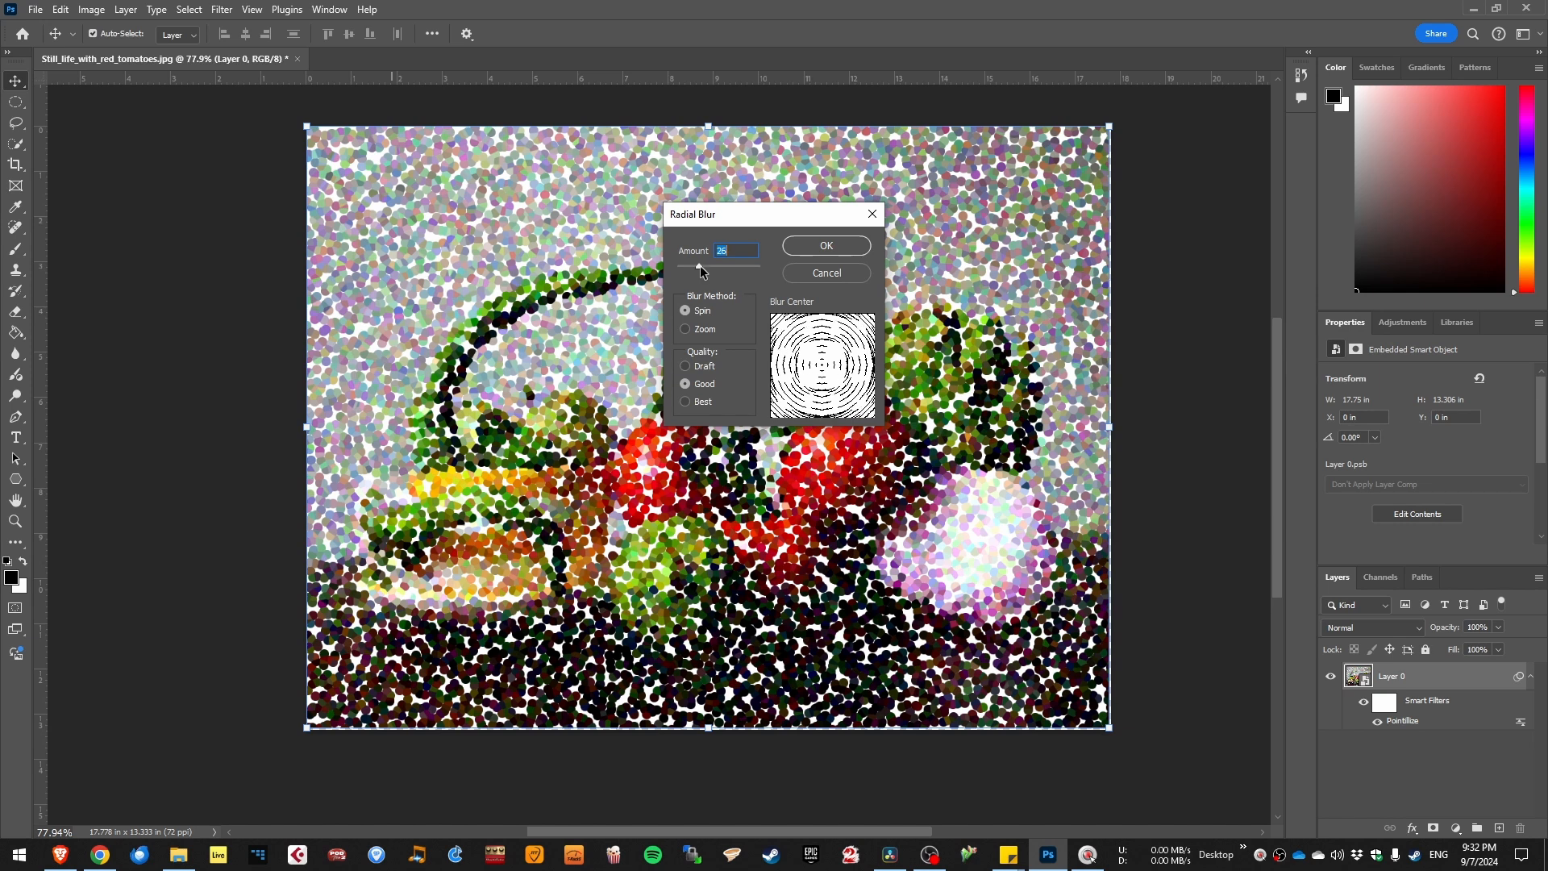
pyautogui.click(851, 251)
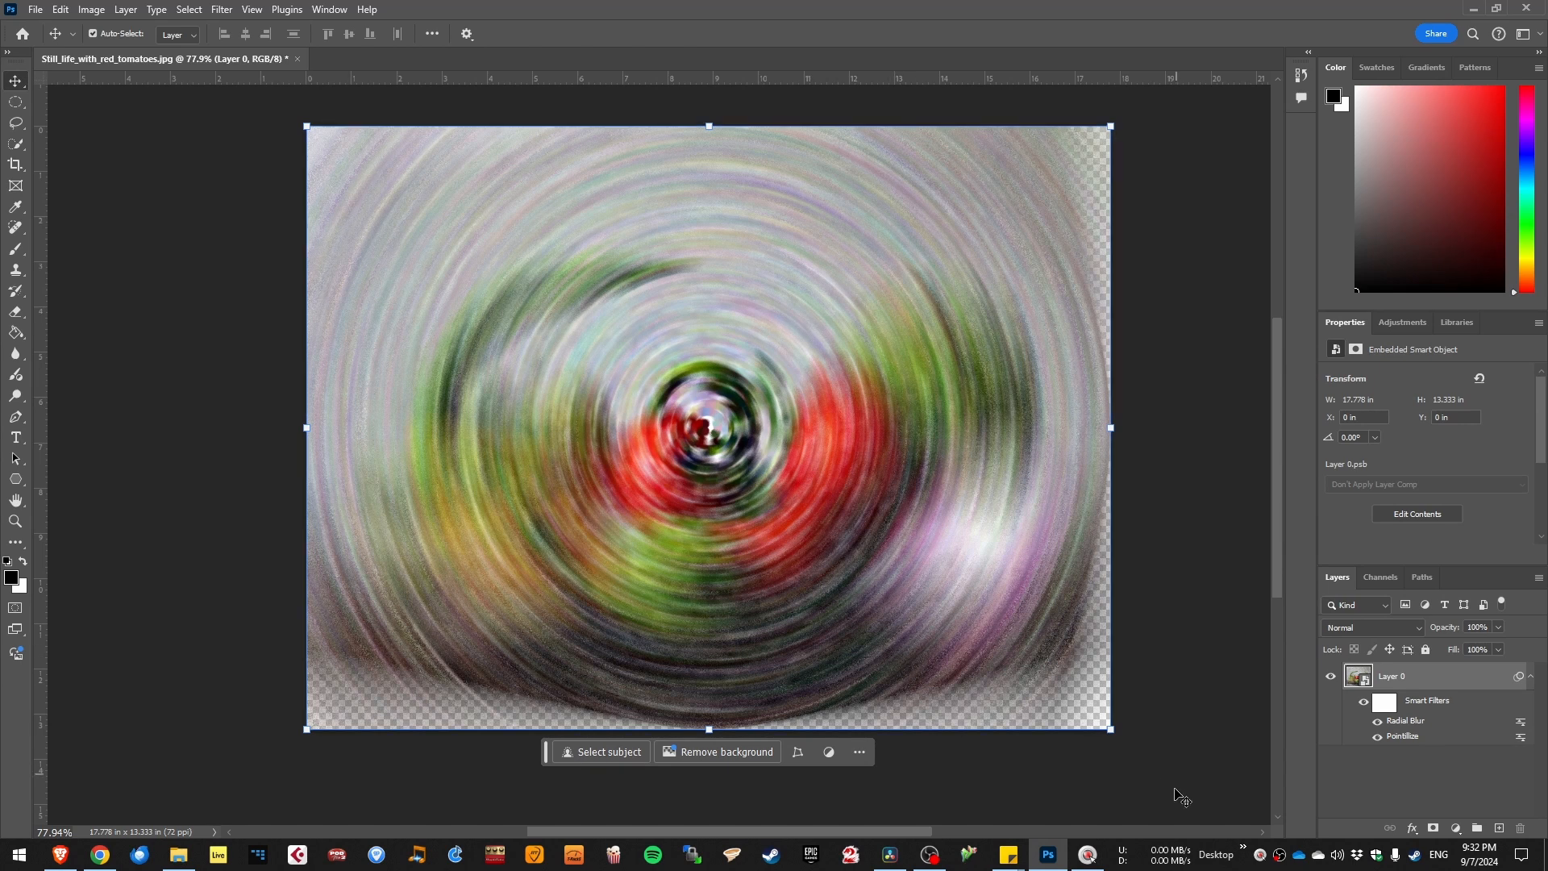
# - Hide and show the Radial Blur filter, and do the same with the Pointillize filter, to compare each effect separately
pyautogui.click(1378, 723)
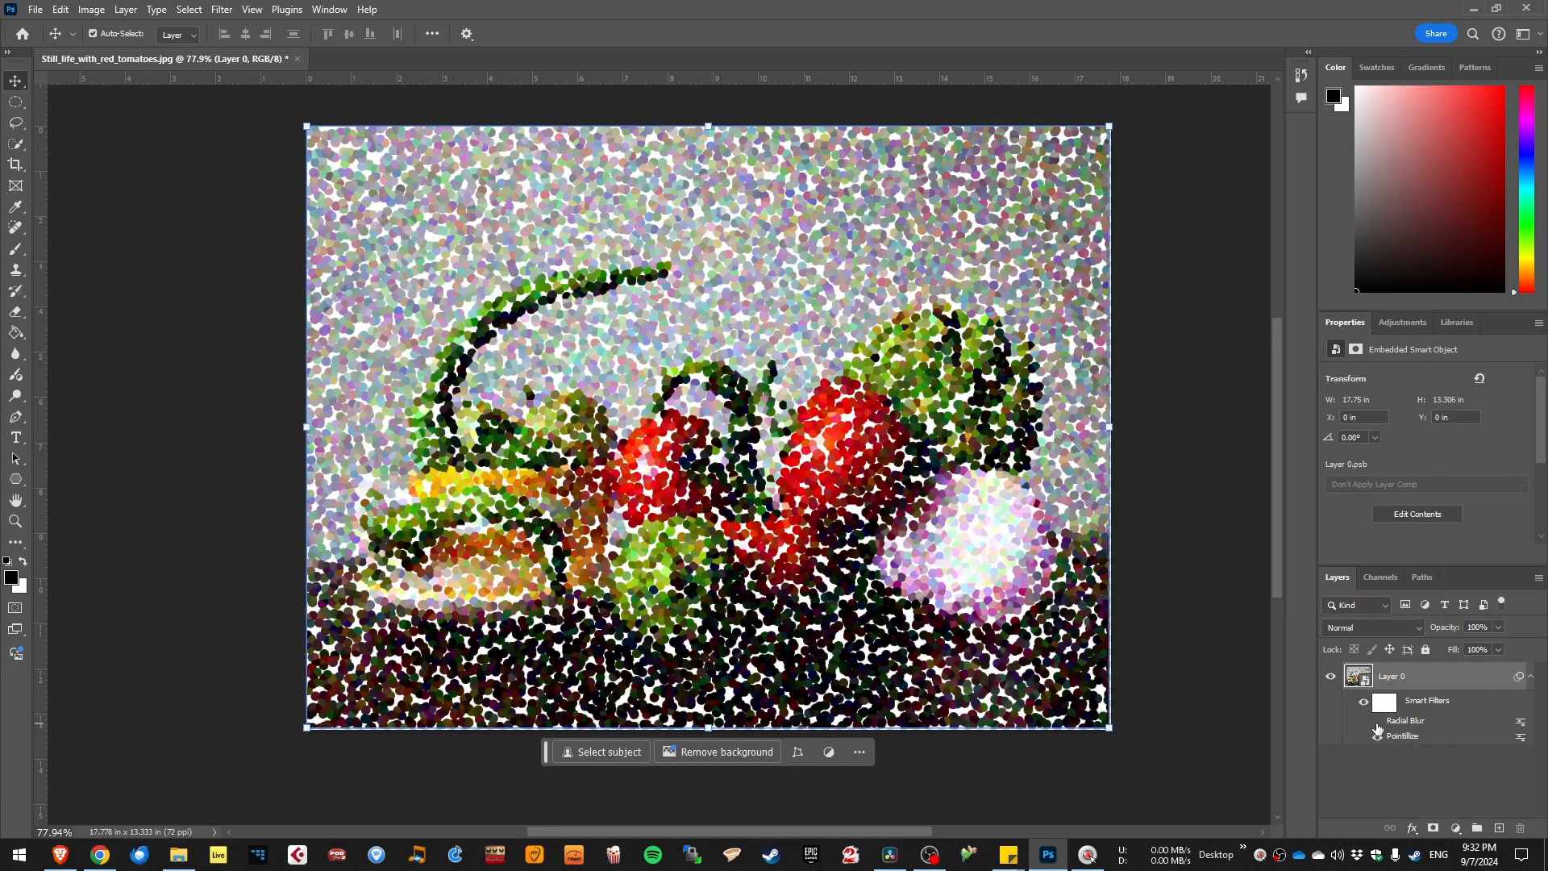
pyautogui.click(1378, 723)
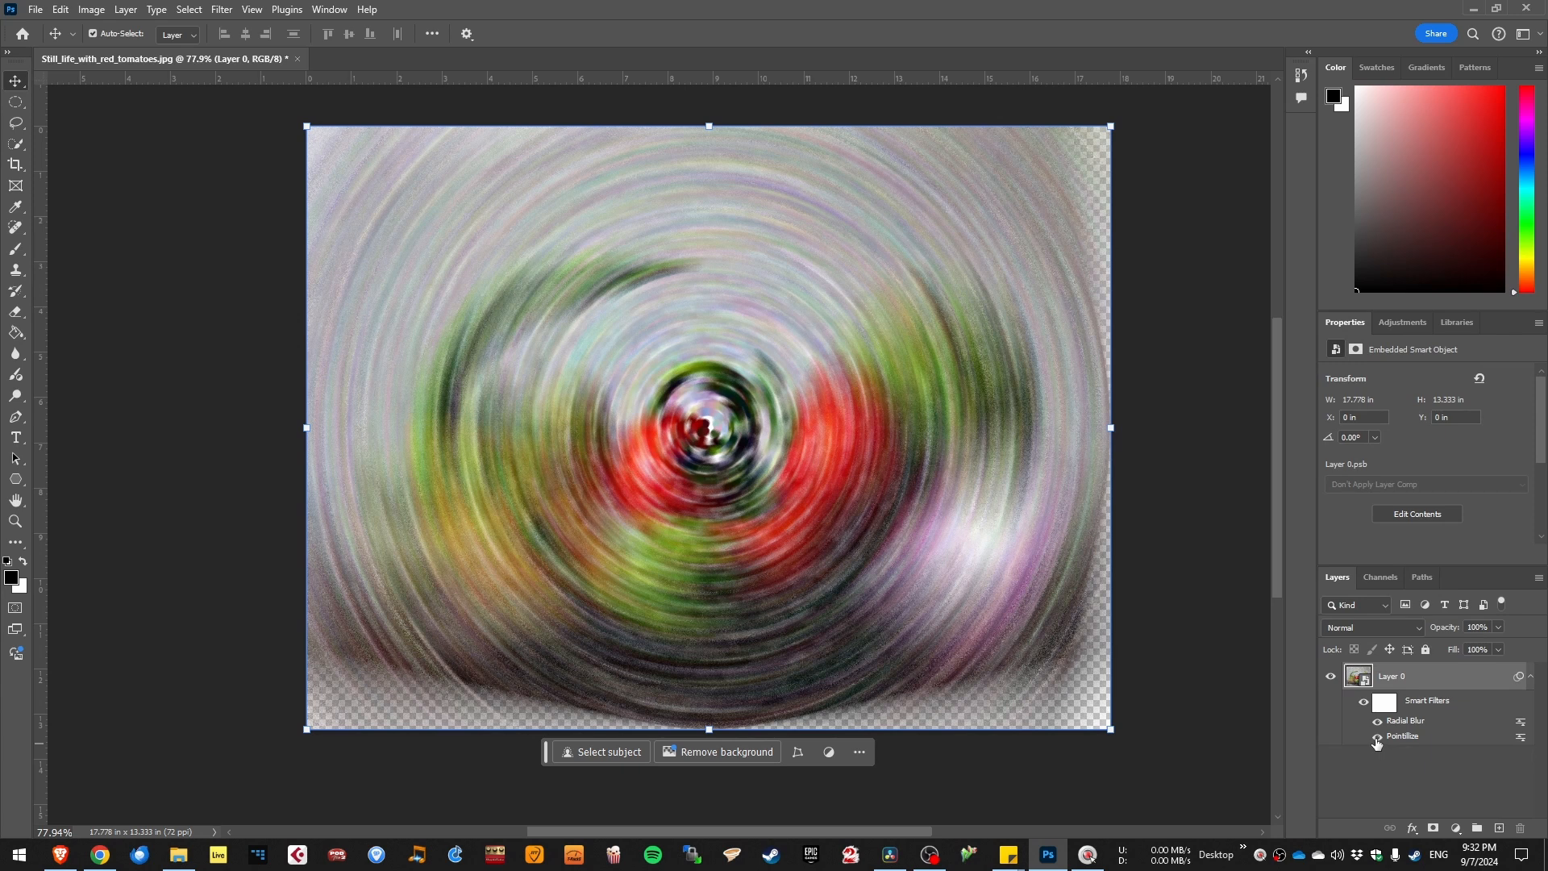
pyautogui.click(1378, 739)
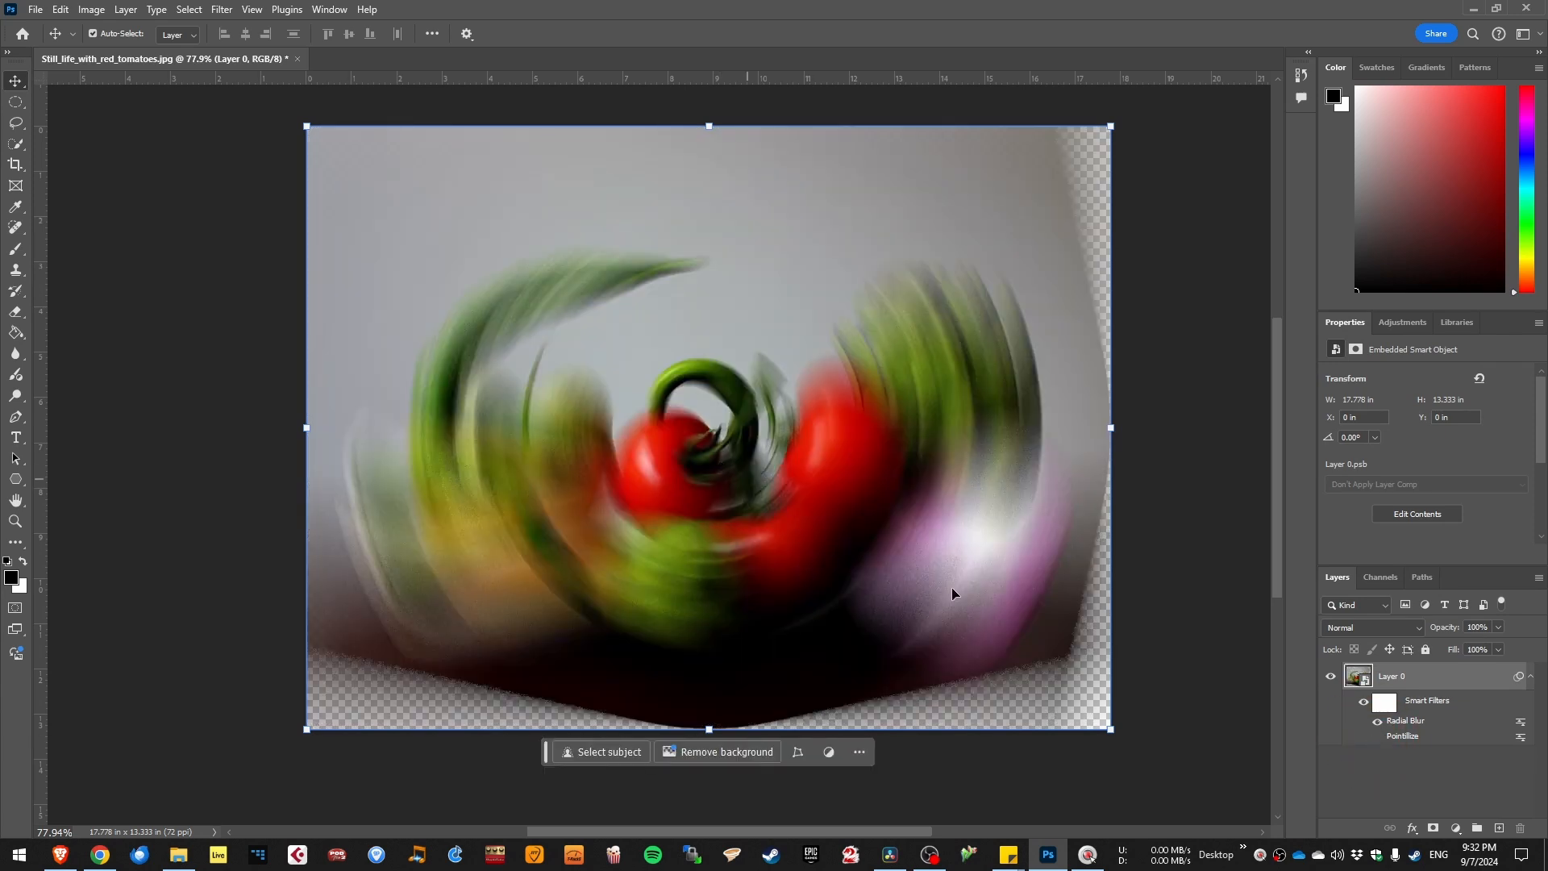
pyautogui.click(1378, 739)
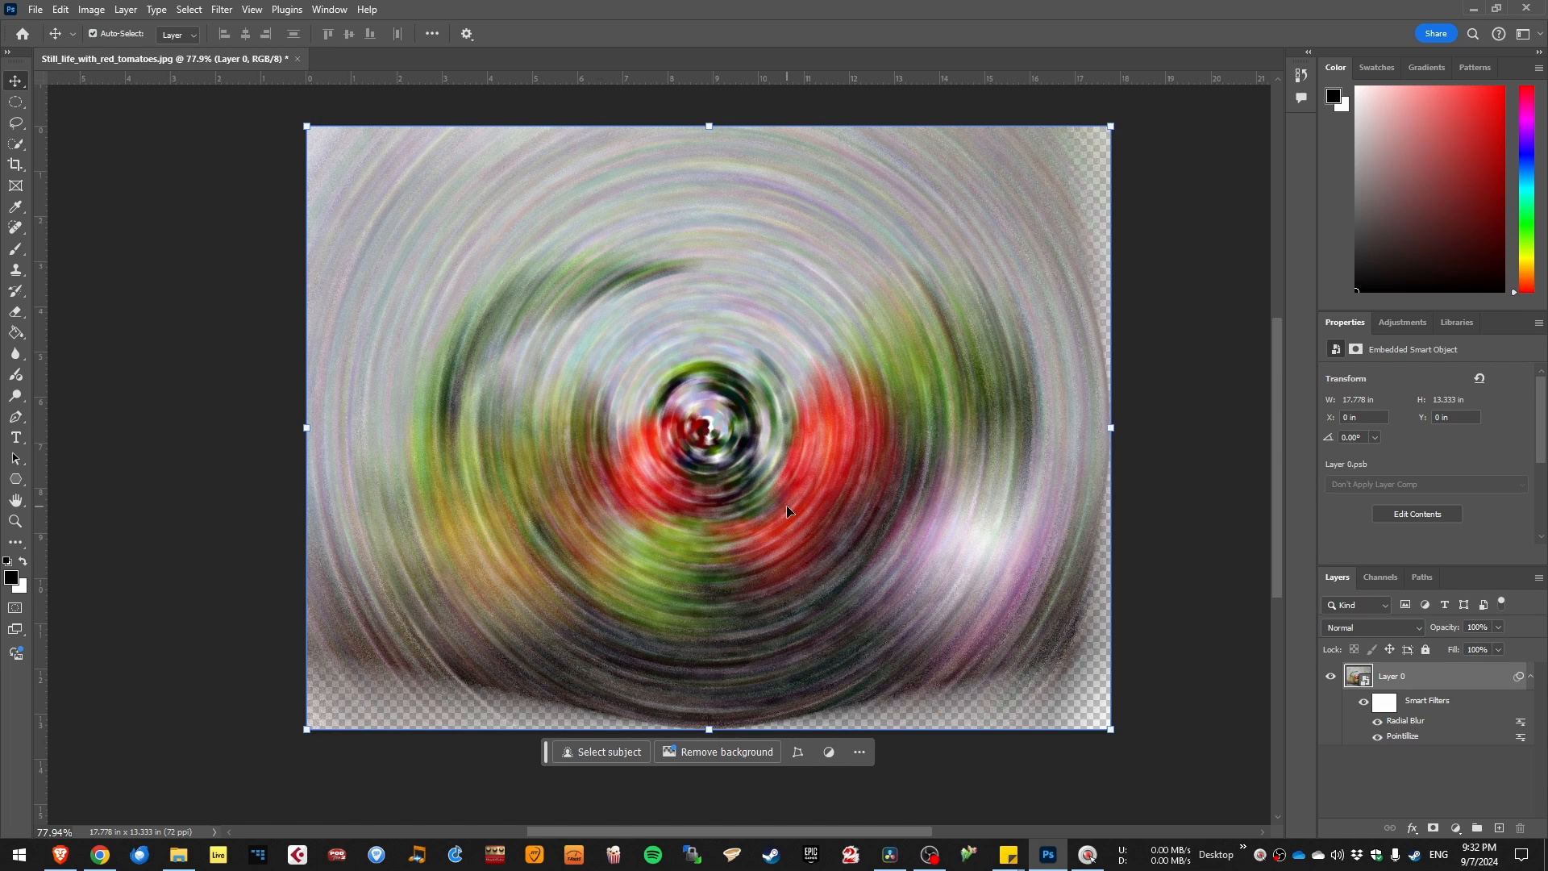
# - Display the document's history and enlarge the list to fit all recorded states
pyautogui.click(1301, 73)
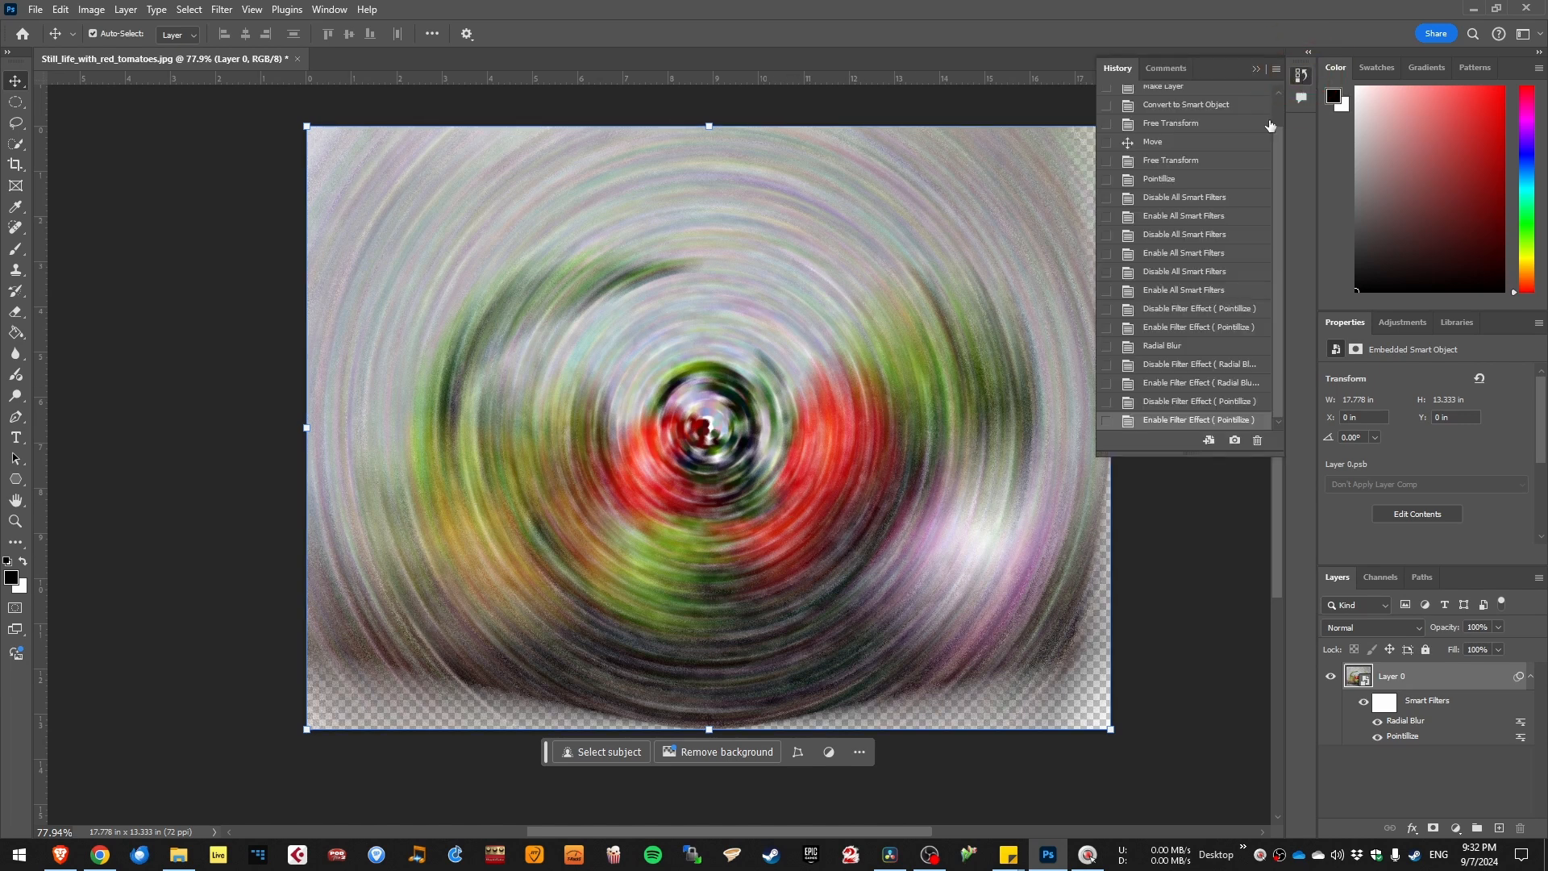
pyautogui.moveTo(1224, 455); pyautogui.dragTo(1209, 601)
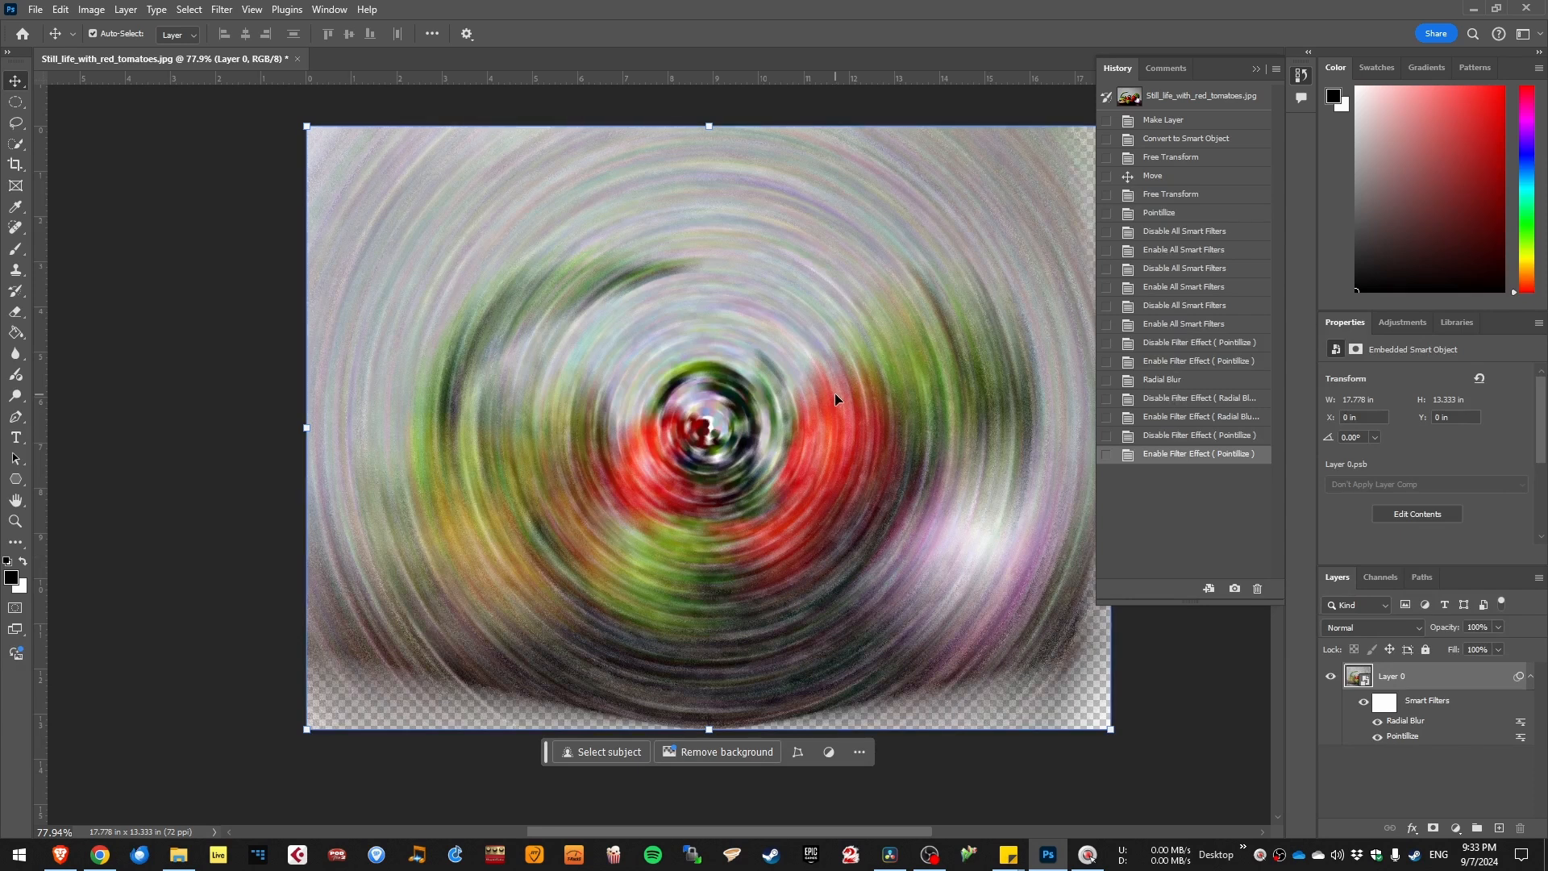
# - Undo the edits one by one back to the Make Layer state
pyautogui.press('ctrl')
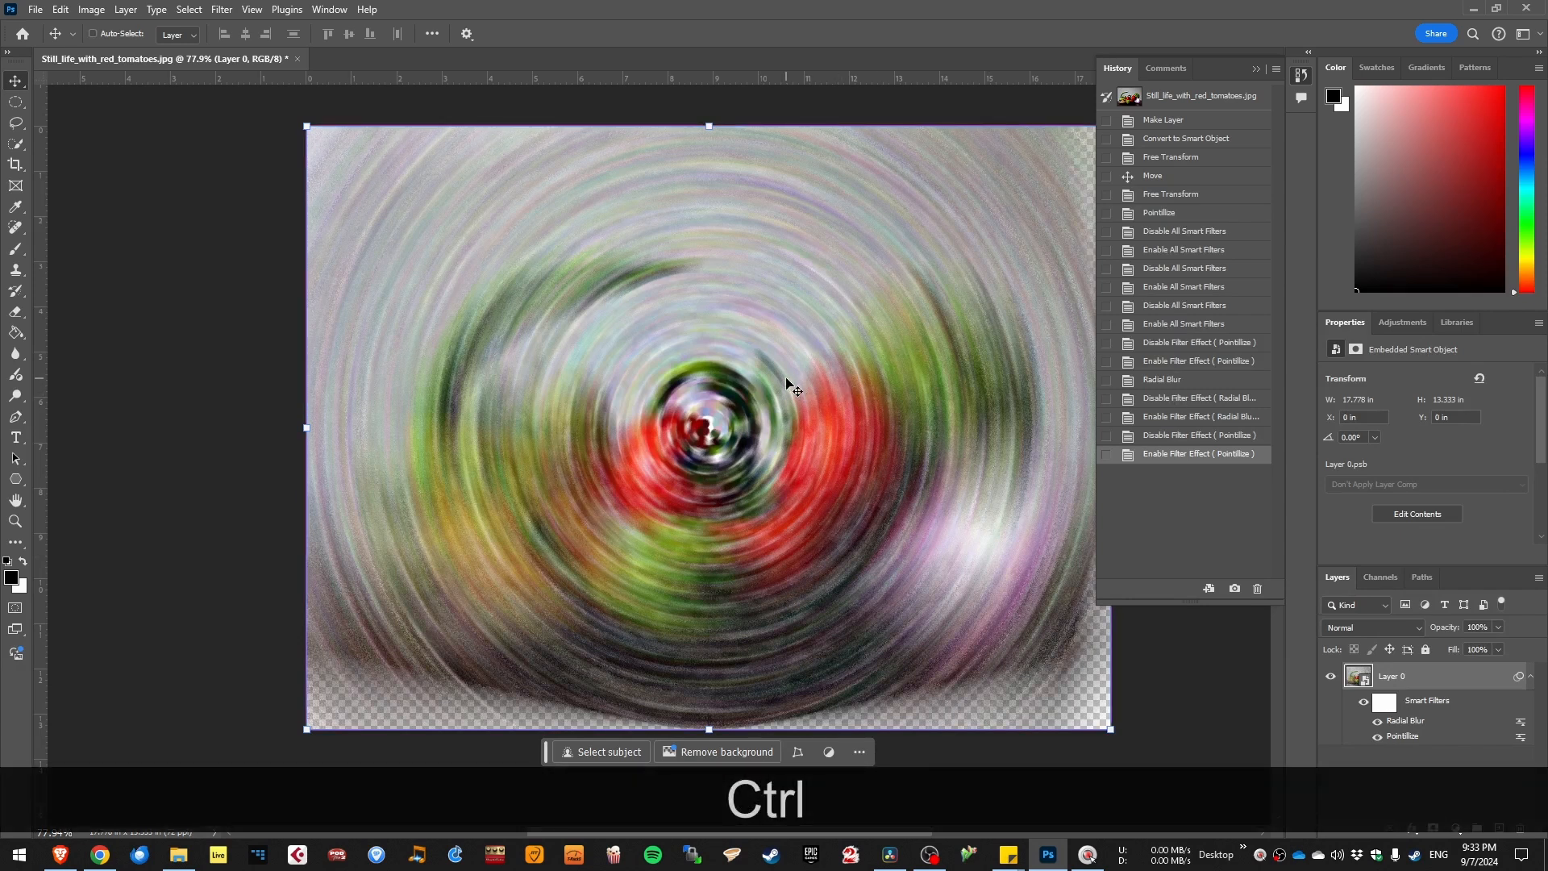
pyautogui.hotkey('ctrl', 'z')
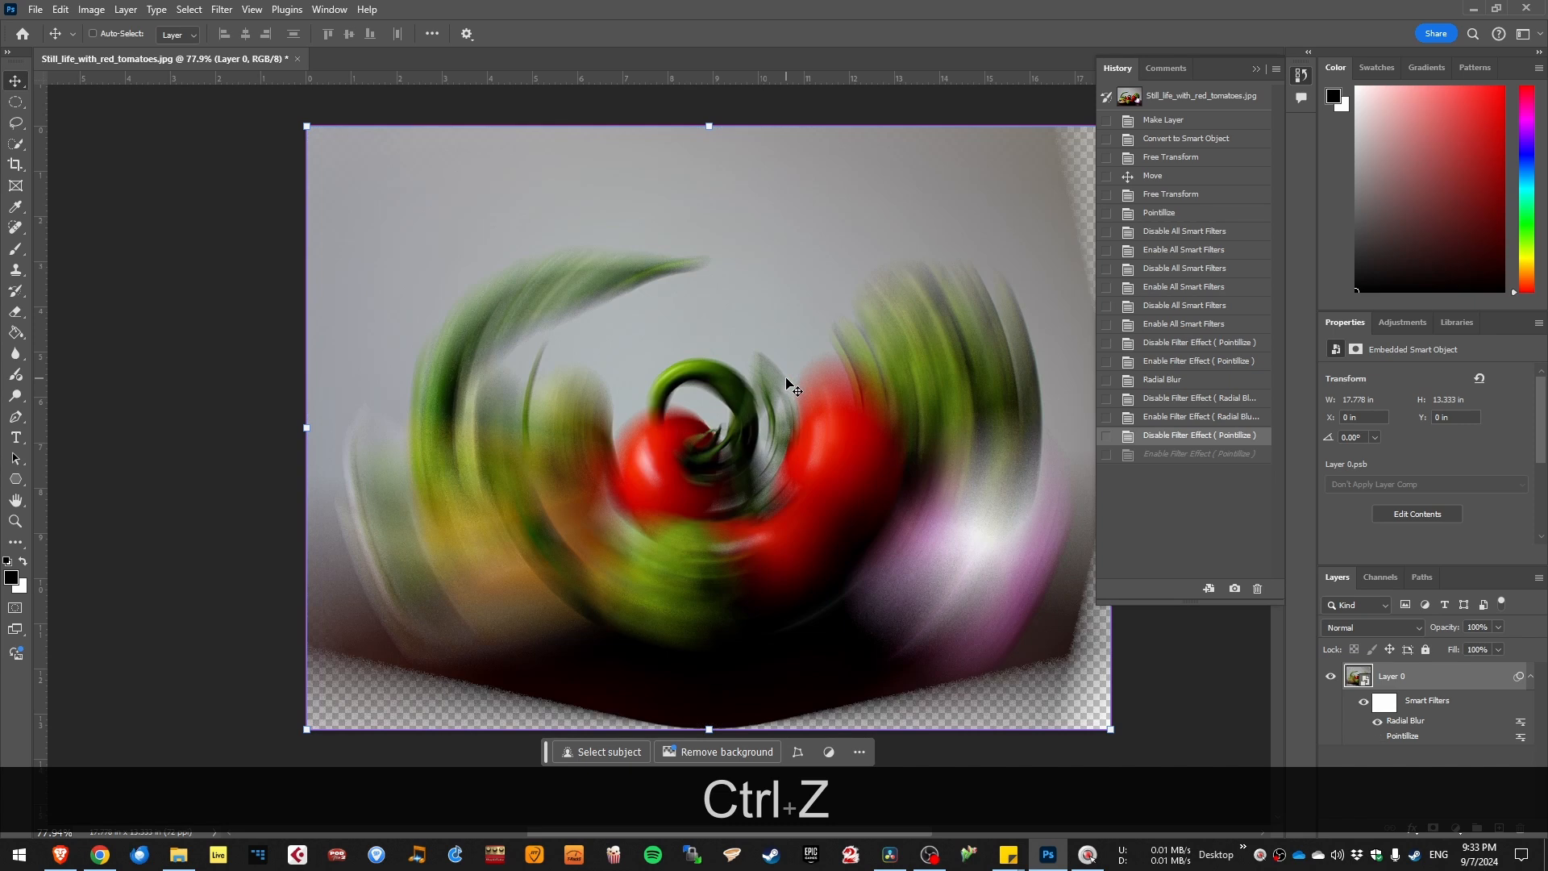
pyautogui.hotkey('ctrl', 'z')
pyautogui.hotkey('ctrl', 'z')
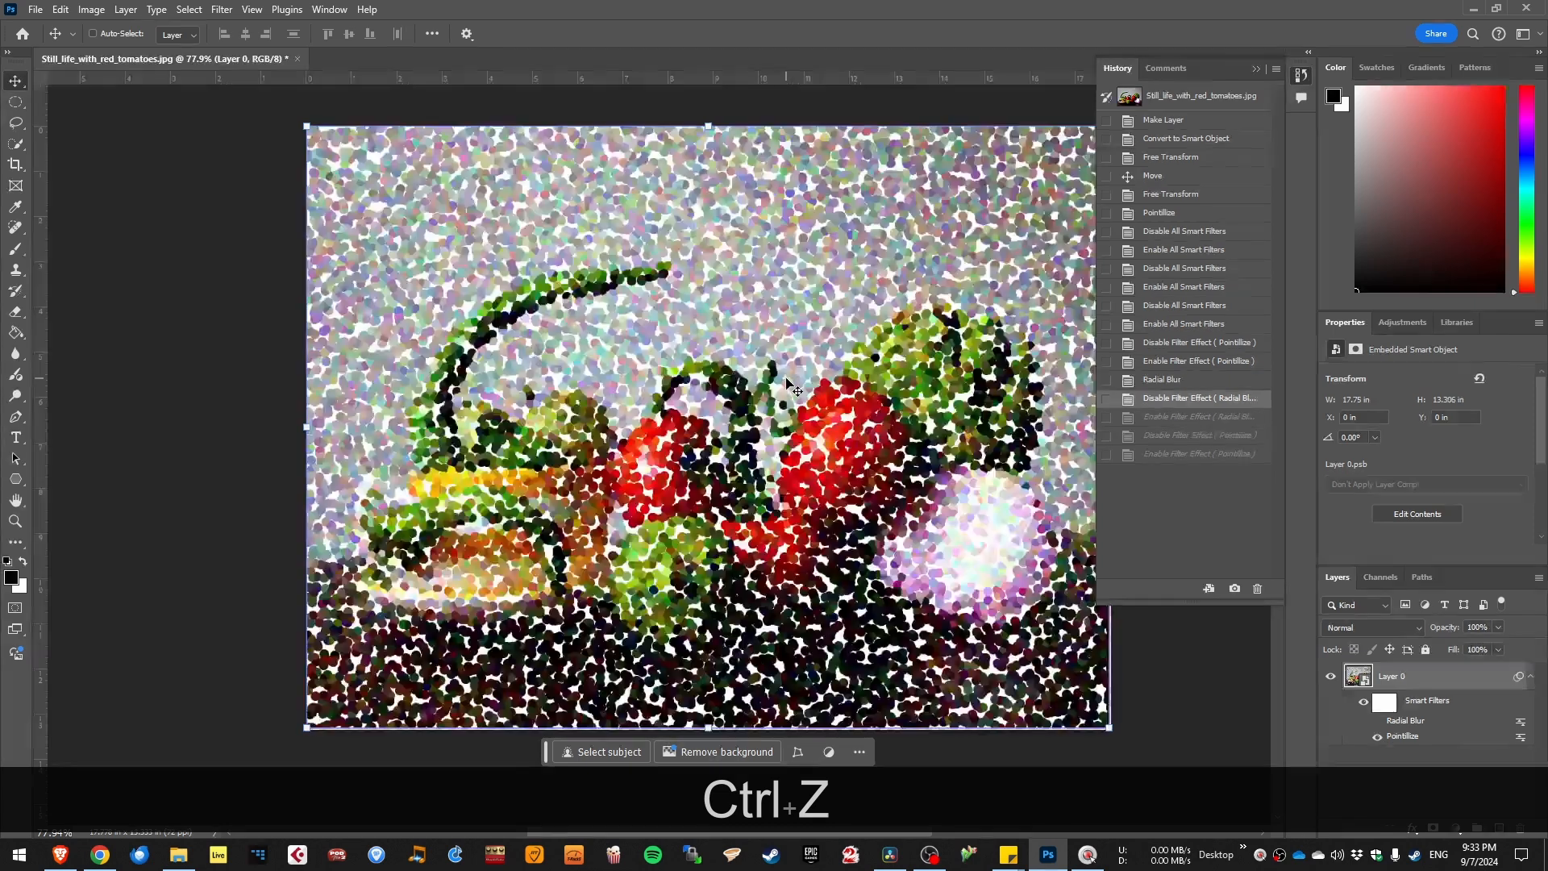
pyautogui.hotkey('ctrl', 'z')
pyautogui.hotkey('ctrl', 'z')
pyautogui.hotkey('ctrl', 'z')
pyautogui.hotkey('ctrl', 'z')
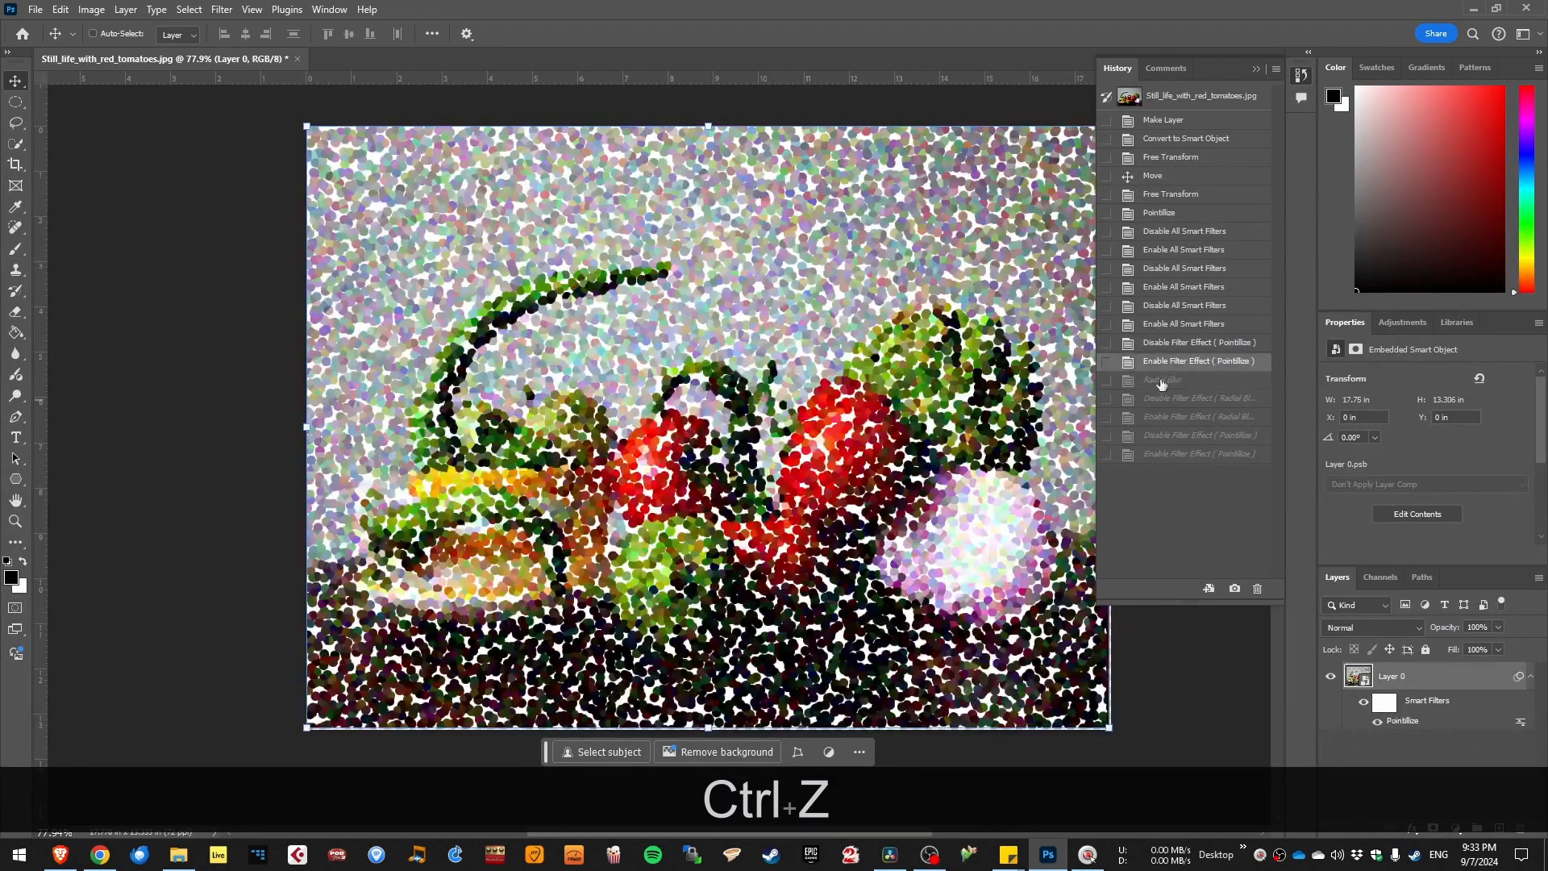
pyautogui.hotkey('ctrl', 'z')
pyautogui.hotkey('ctrl', 'z')
pyautogui.hotkey('ctrl', 'z')
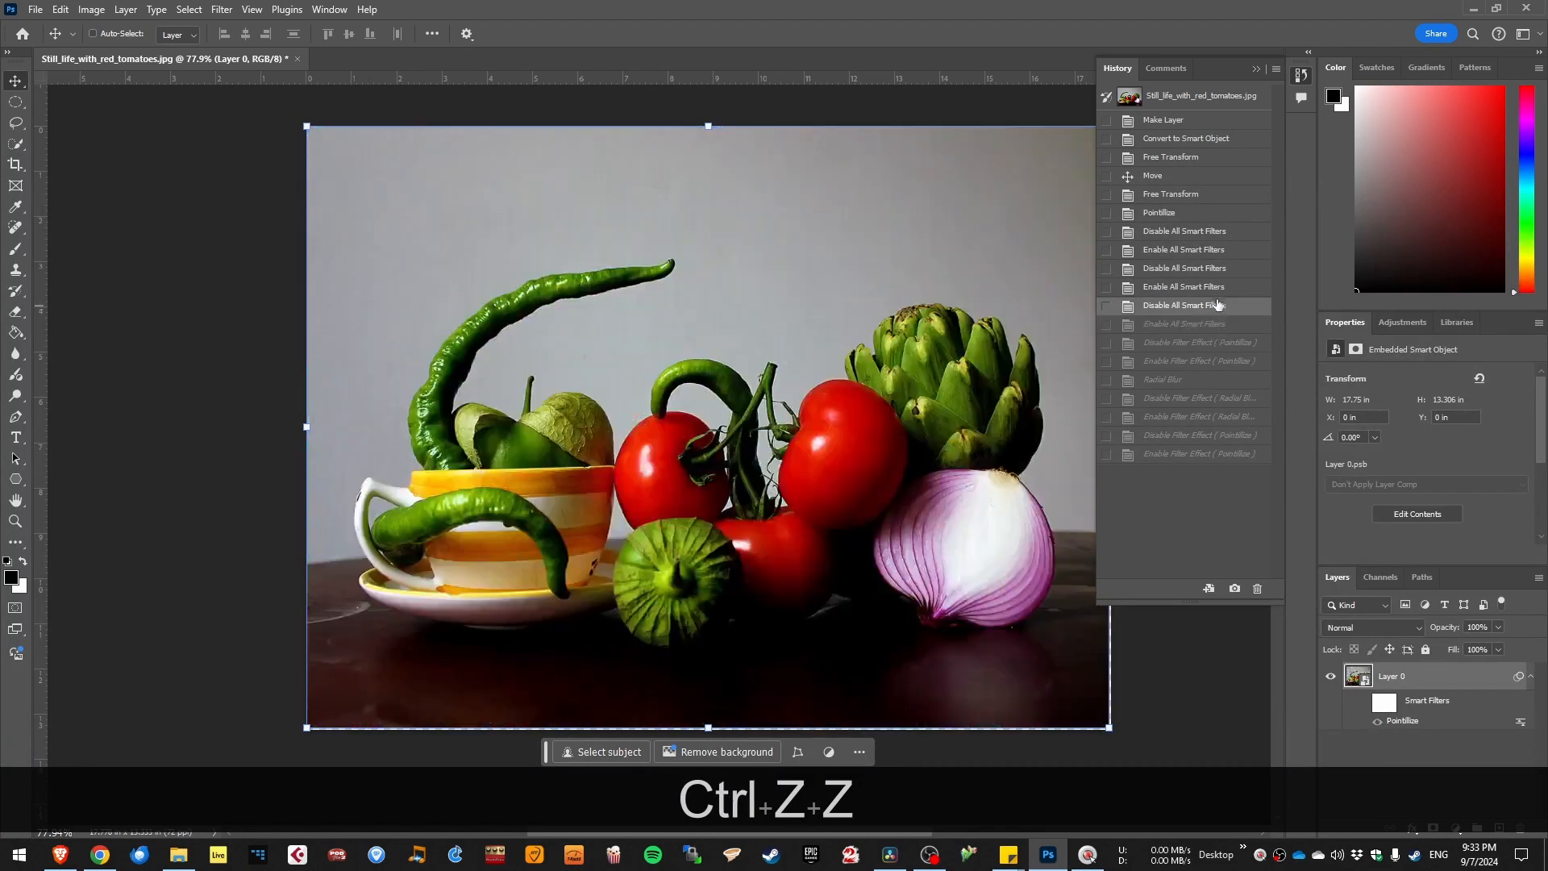
pyautogui.hotkey('ctrl', 'z')
pyautogui.hotkey('ctrl', 'z')
pyautogui.hotkey('ctrl', 'z')
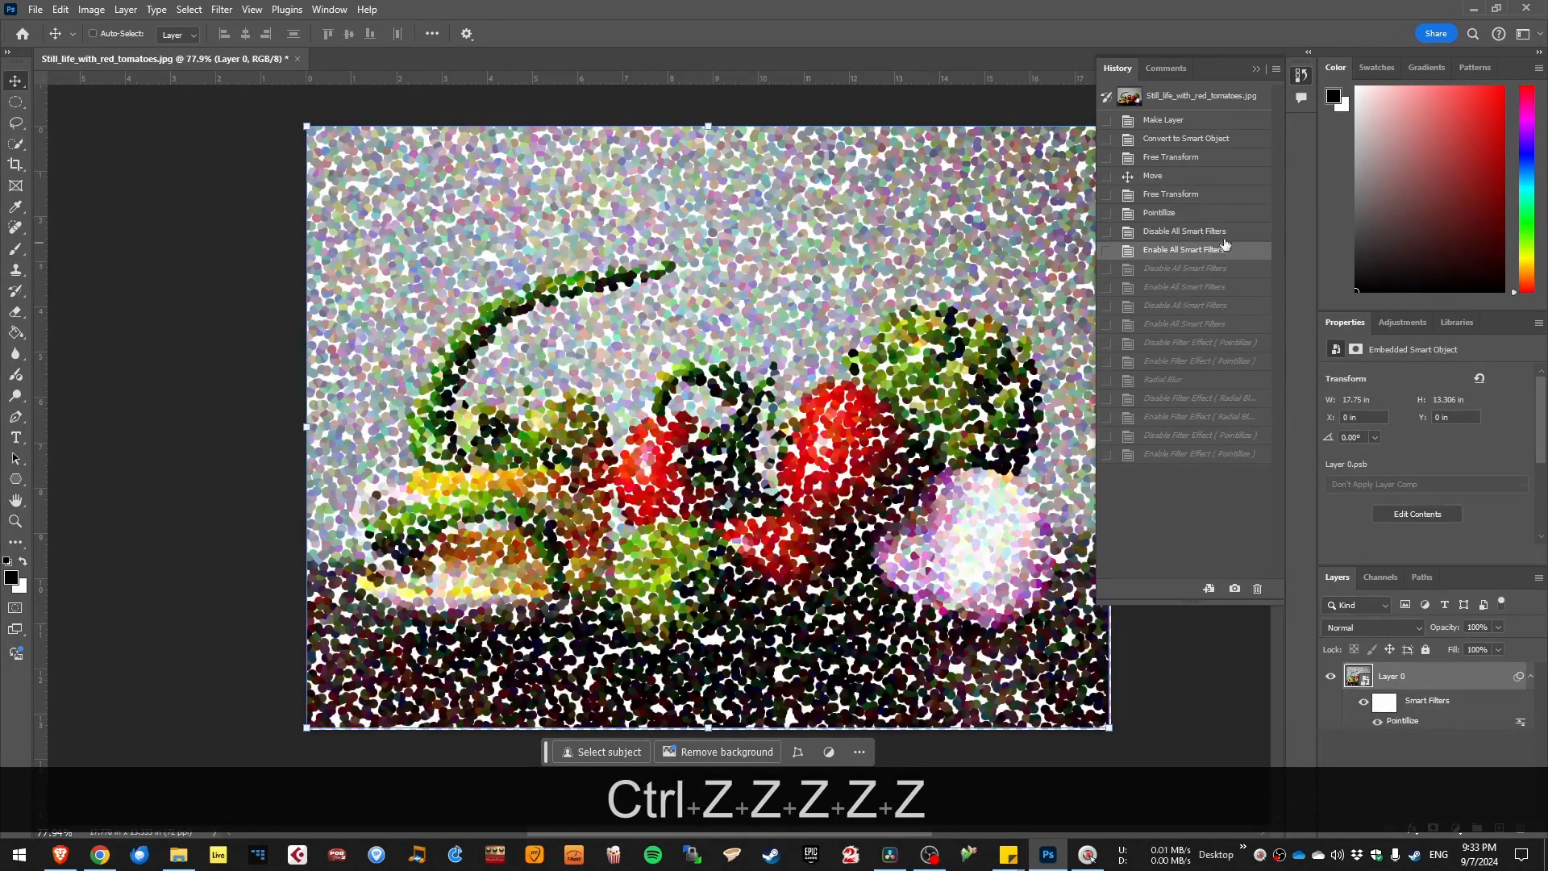
pyautogui.hotkey('ctrl', 'z')
pyautogui.hotkey('ctrl', 'z')
pyautogui.hotkey('ctrl', 'z')
pyautogui.hotkey('ctrl', 'z')
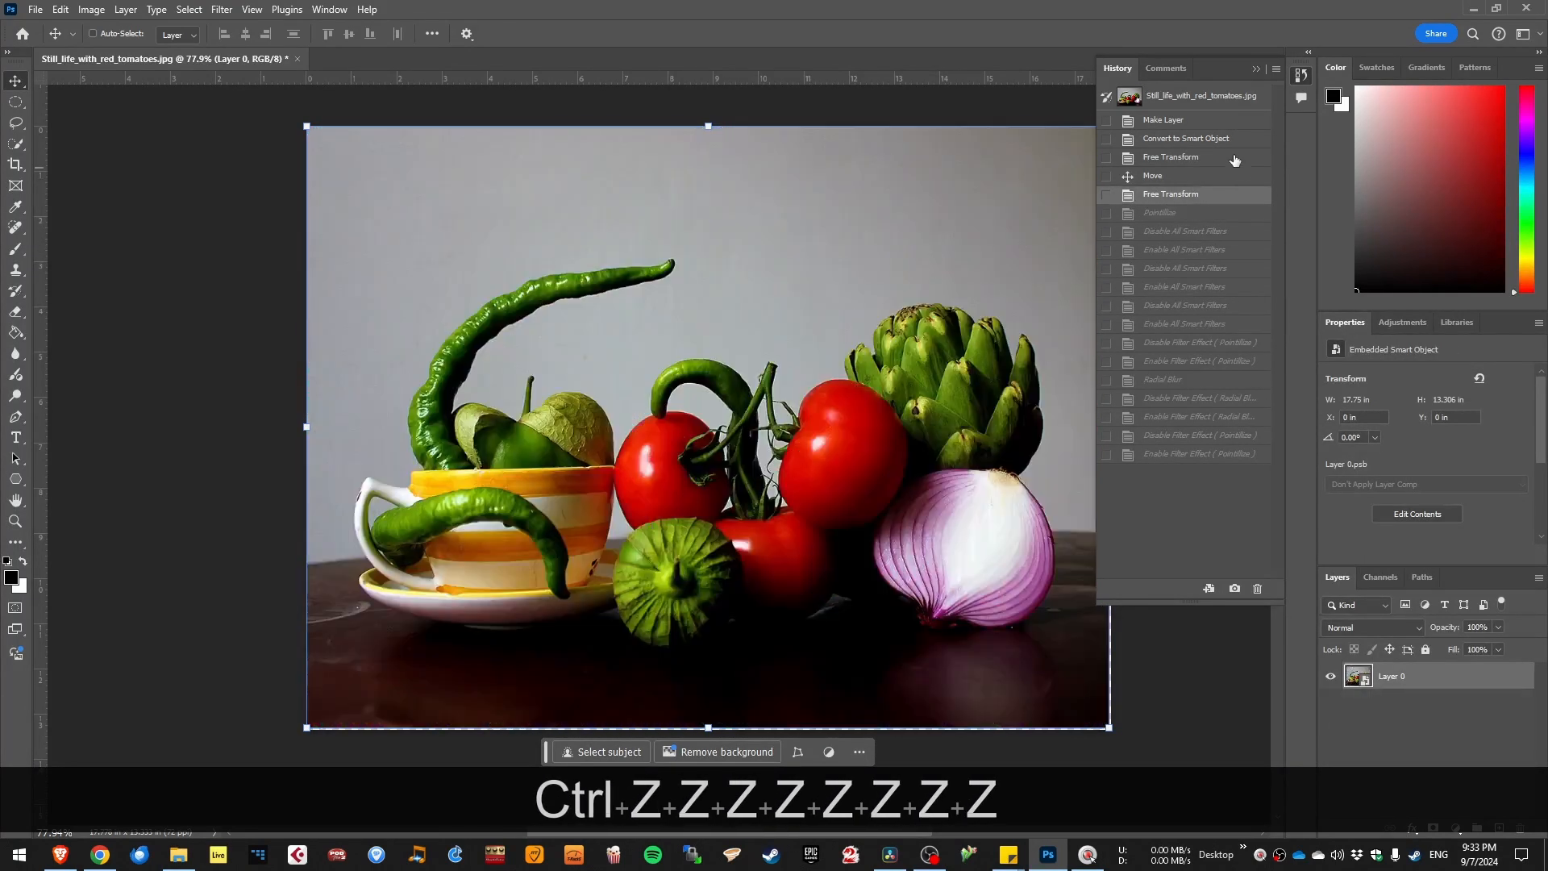
pyautogui.hotkey('ctrl', 'z')
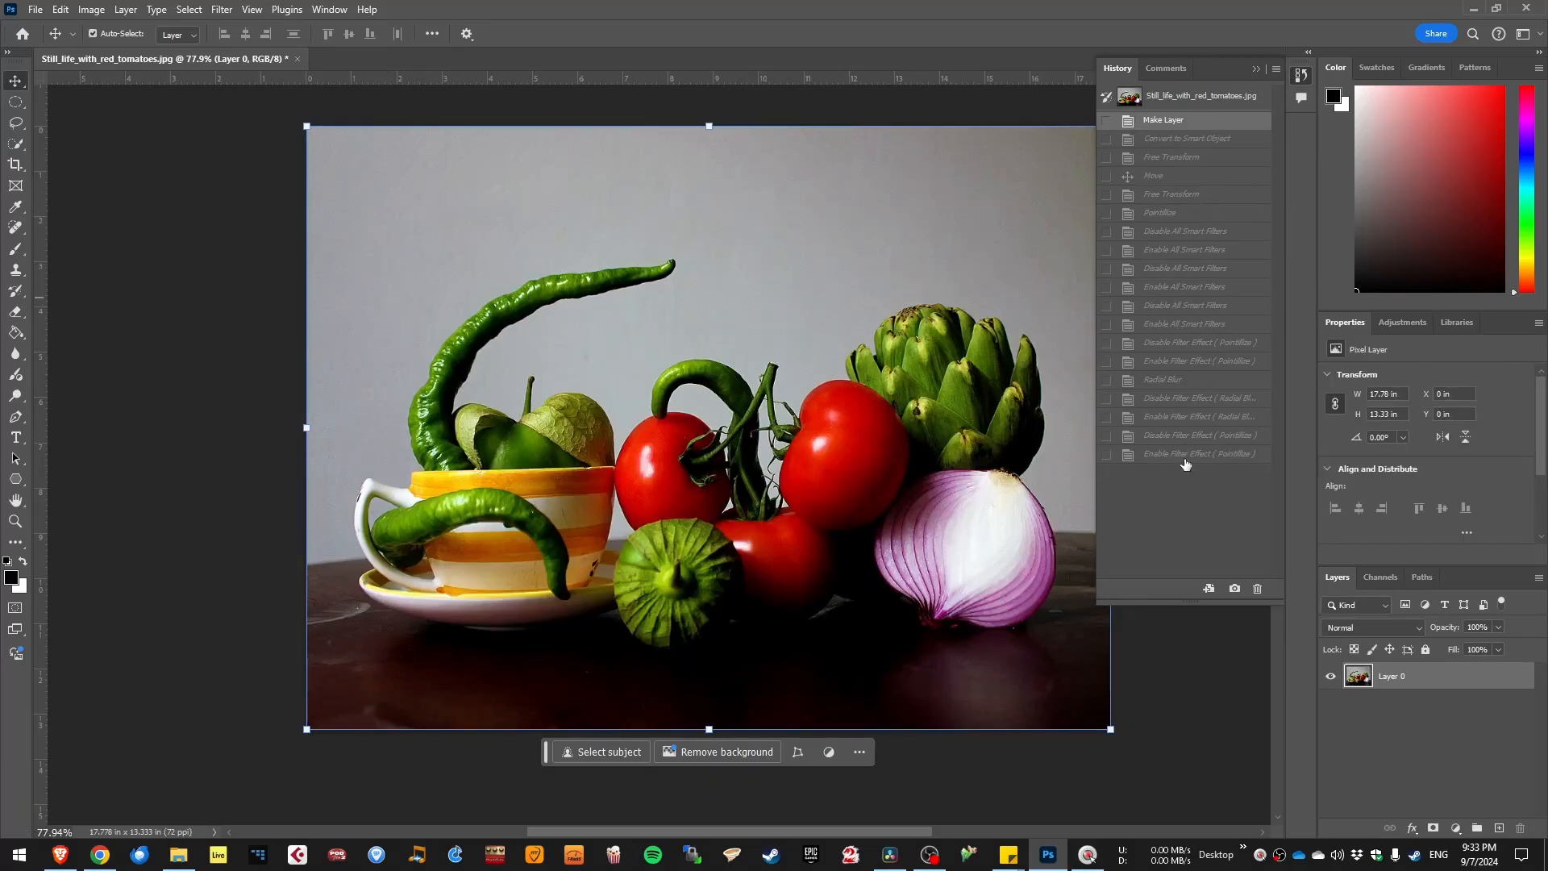
# - Jump back and forth between recorded history states, finishing on the latest Enable Filter Effect (Pointillize) state
pyautogui.click(1186, 399)
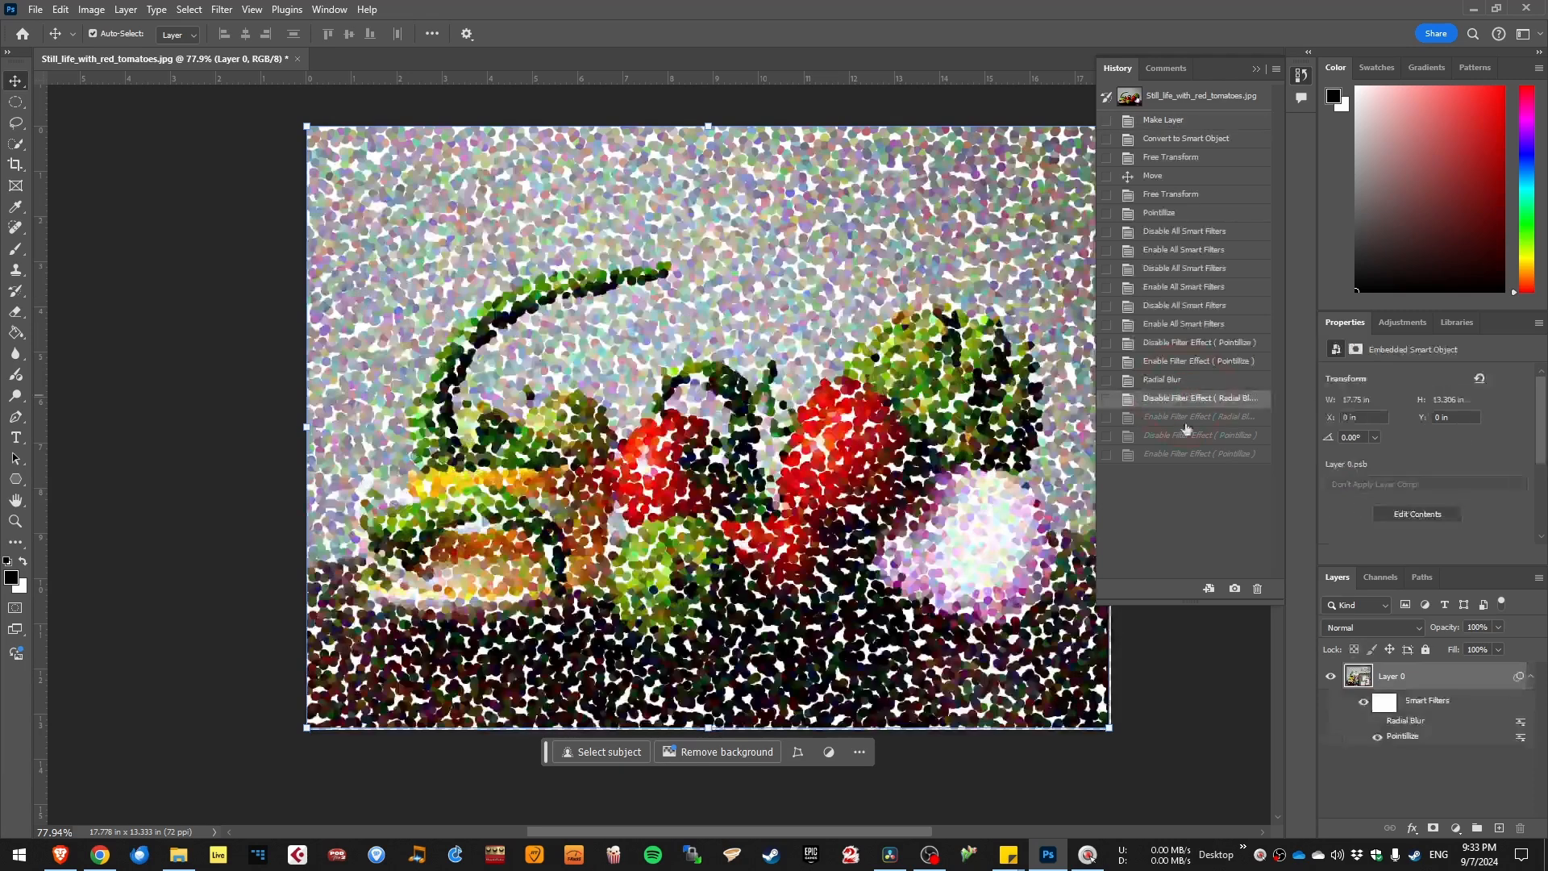
pyautogui.click(1184, 456)
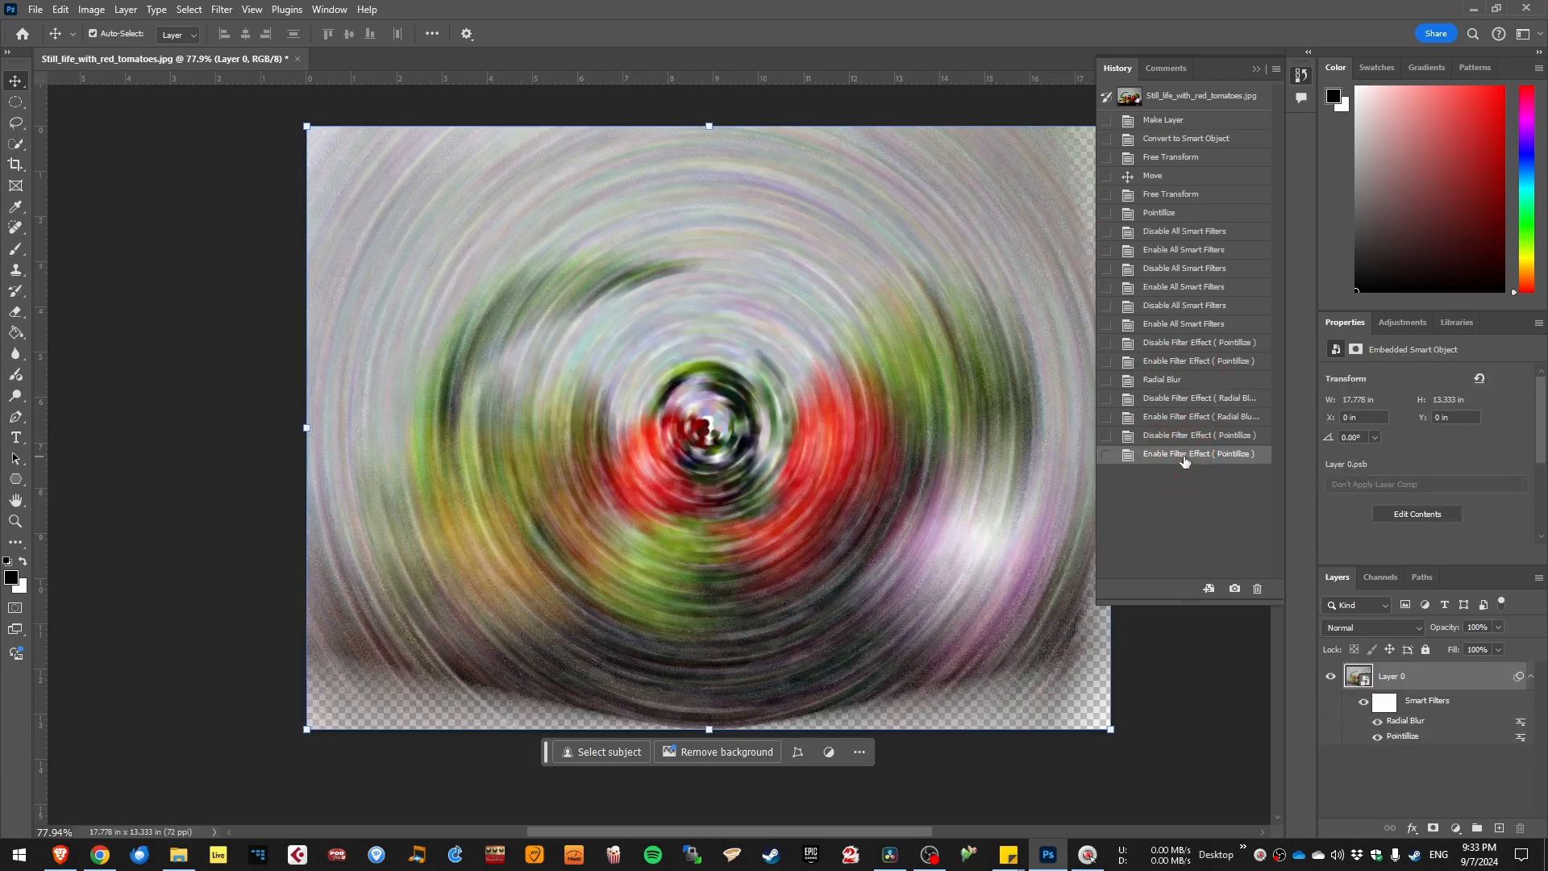
pyautogui.click(1183, 289)
pyautogui.click(1184, 249)
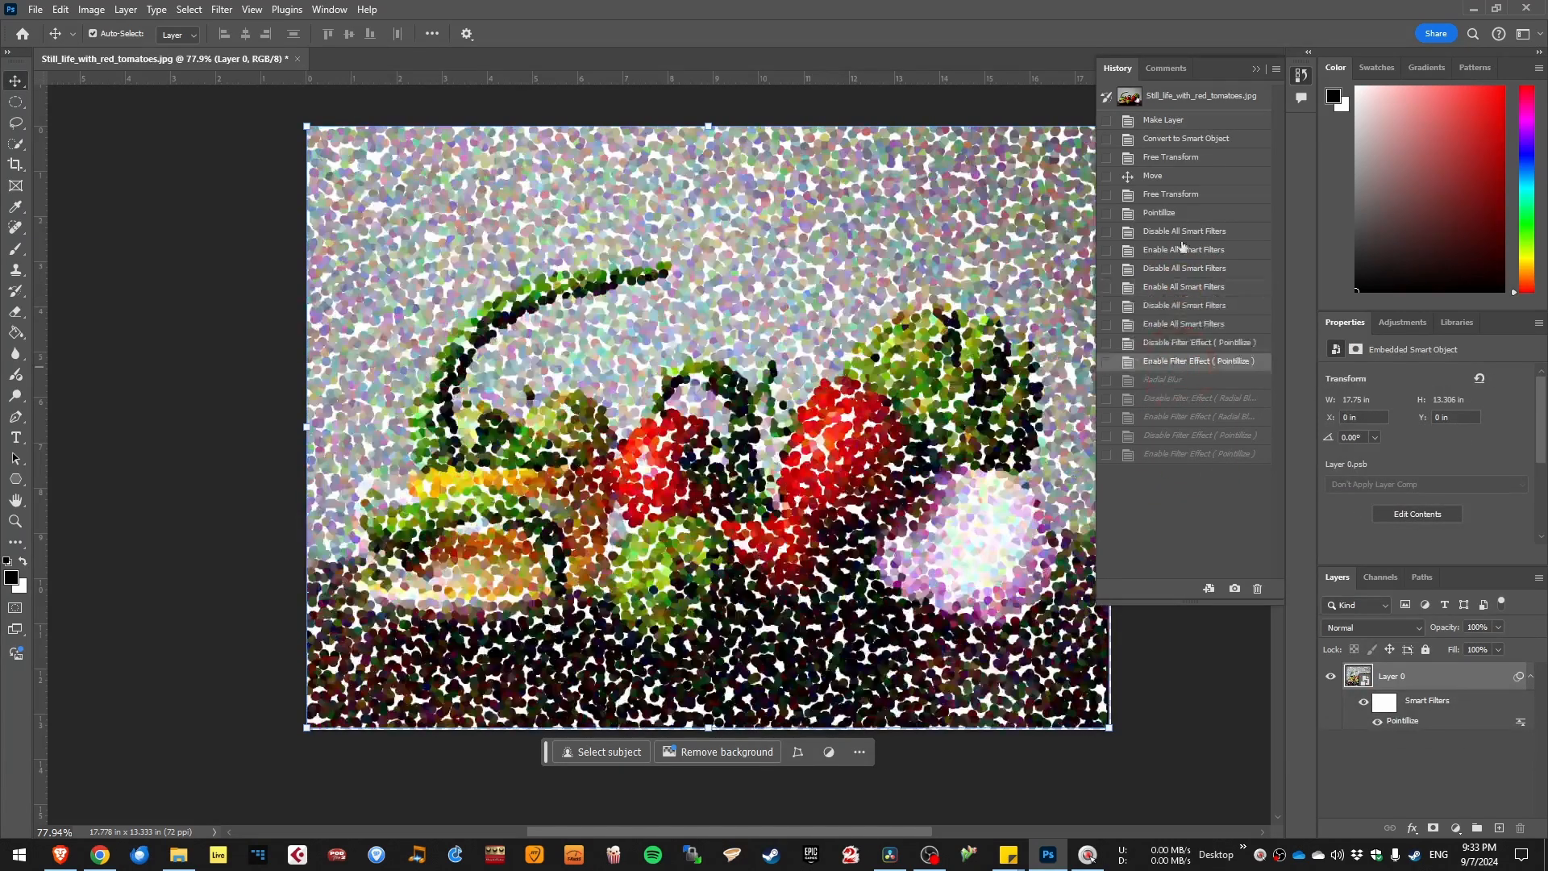
pyautogui.click(1184, 232)
pyautogui.click(1189, 156)
pyautogui.click(1186, 214)
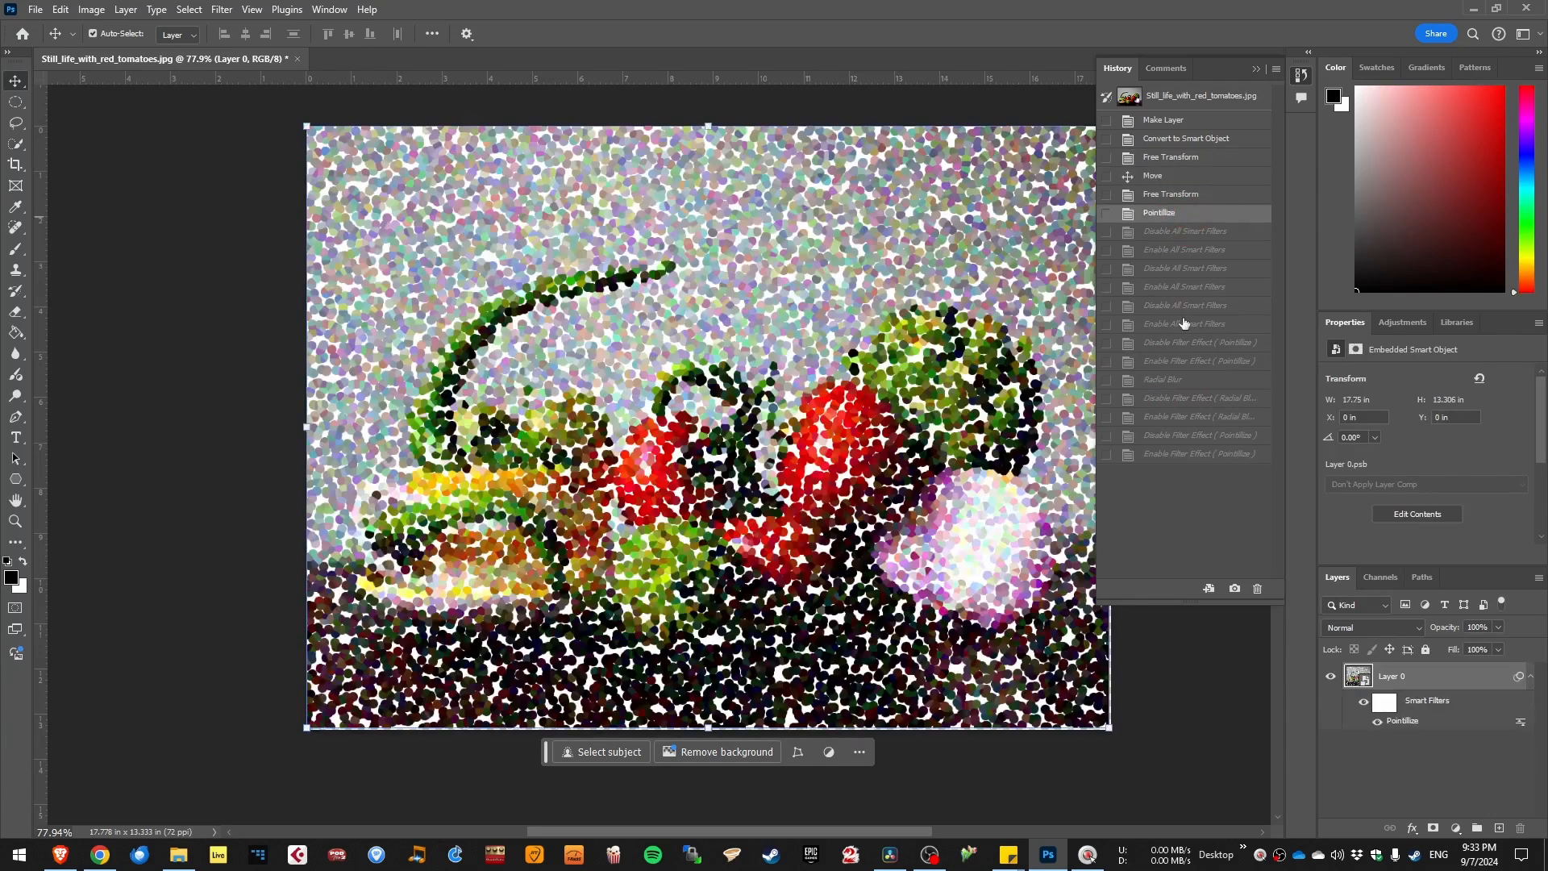
pyautogui.click(1184, 324)
pyautogui.click(1170, 418)
pyautogui.click(1168, 455)
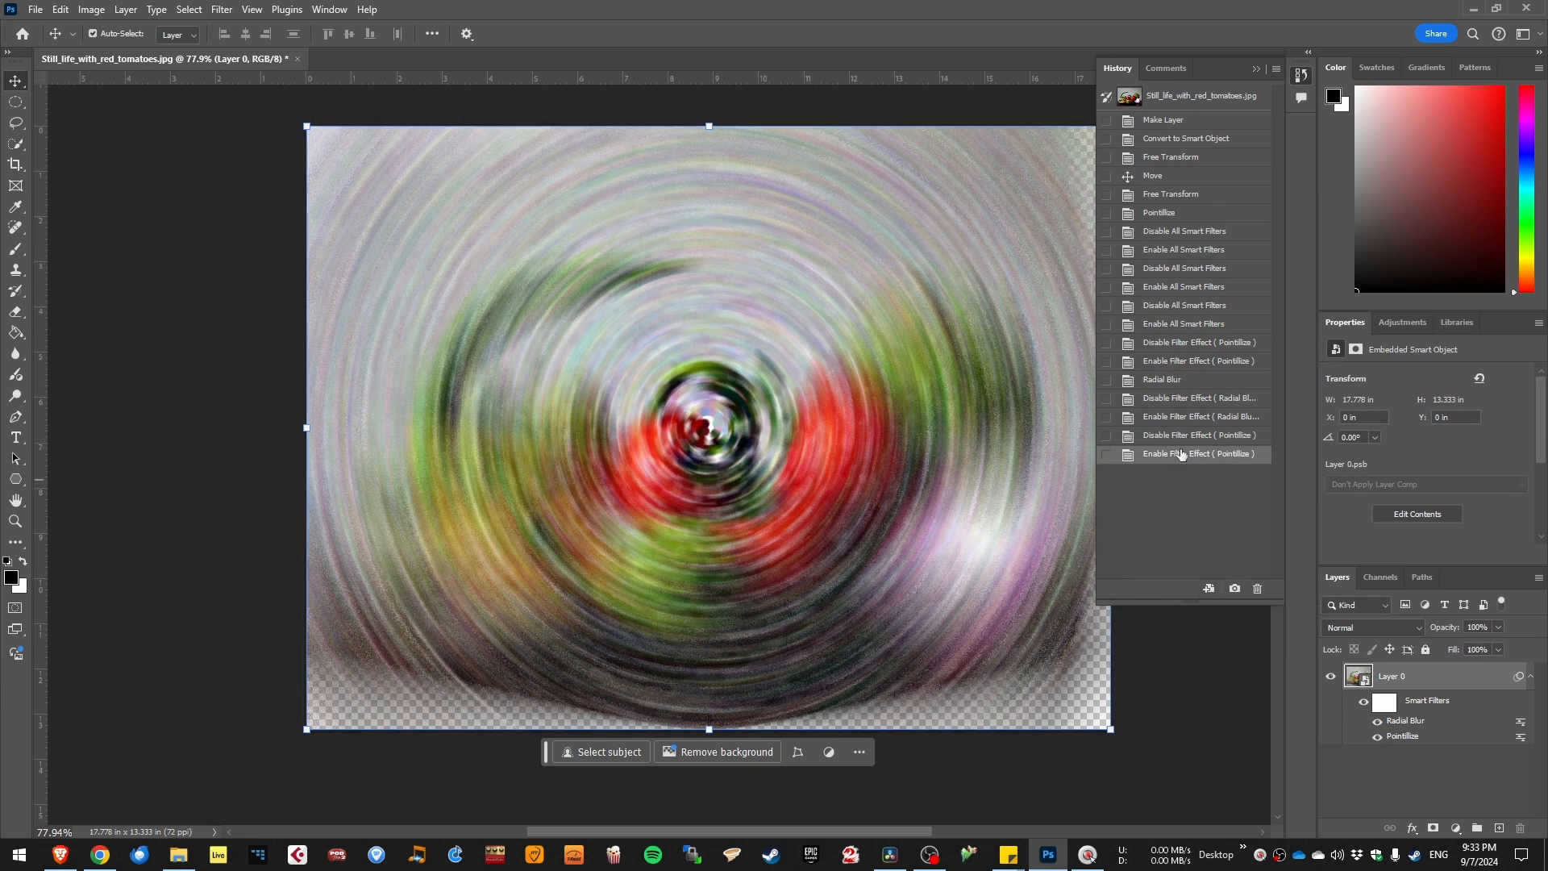
# - Revert to the first Enable All Smart Filters history state and create a new document from it
pyautogui.click(1182, 323)
pyautogui.click(1188, 305)
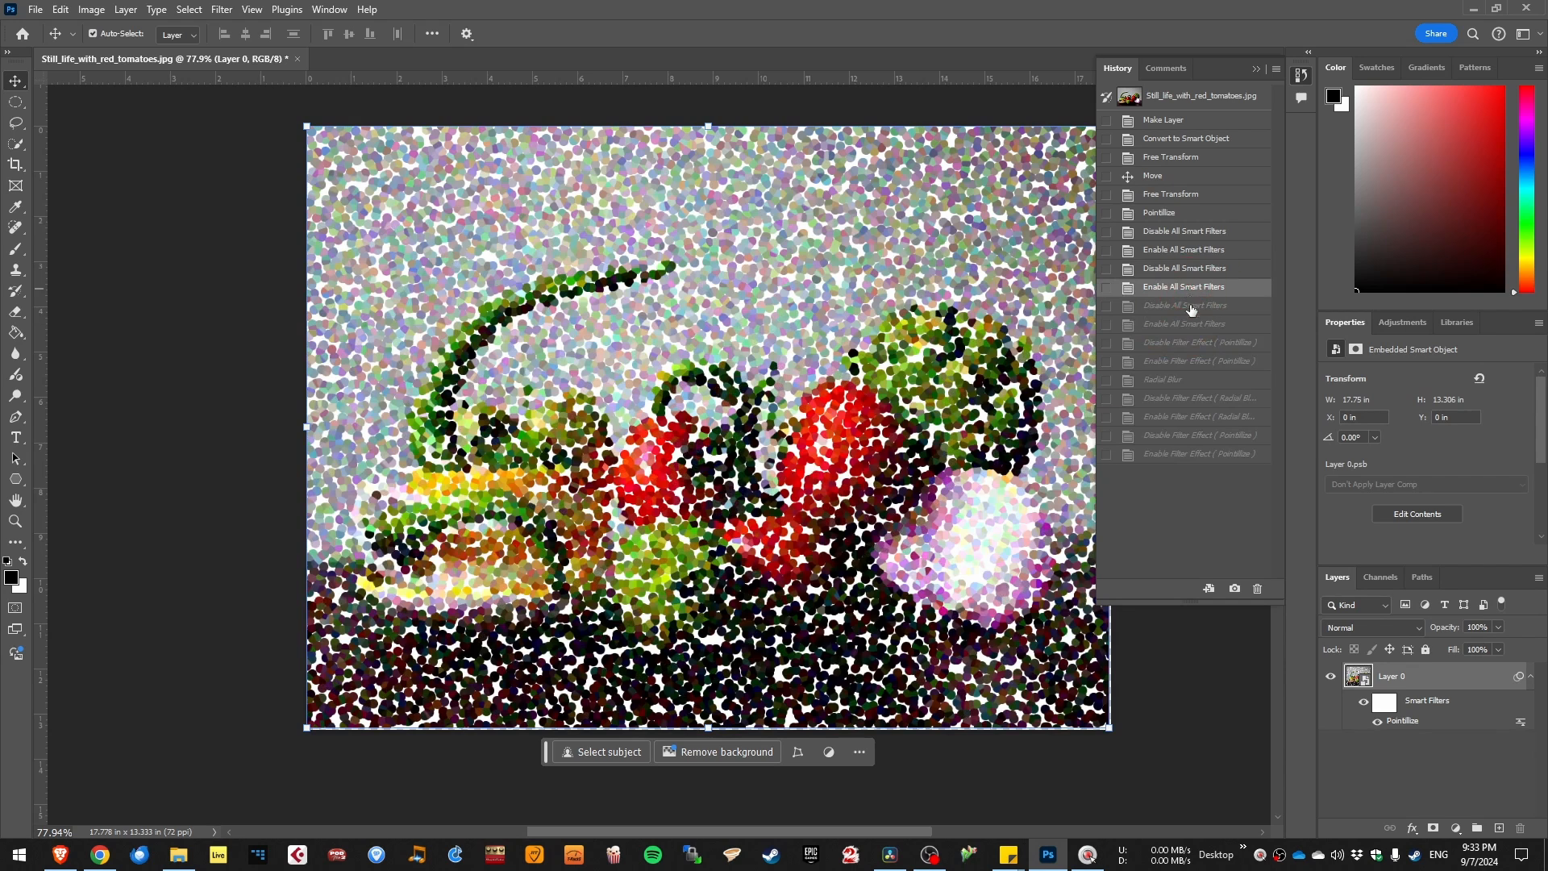
pyautogui.click(1199, 252)
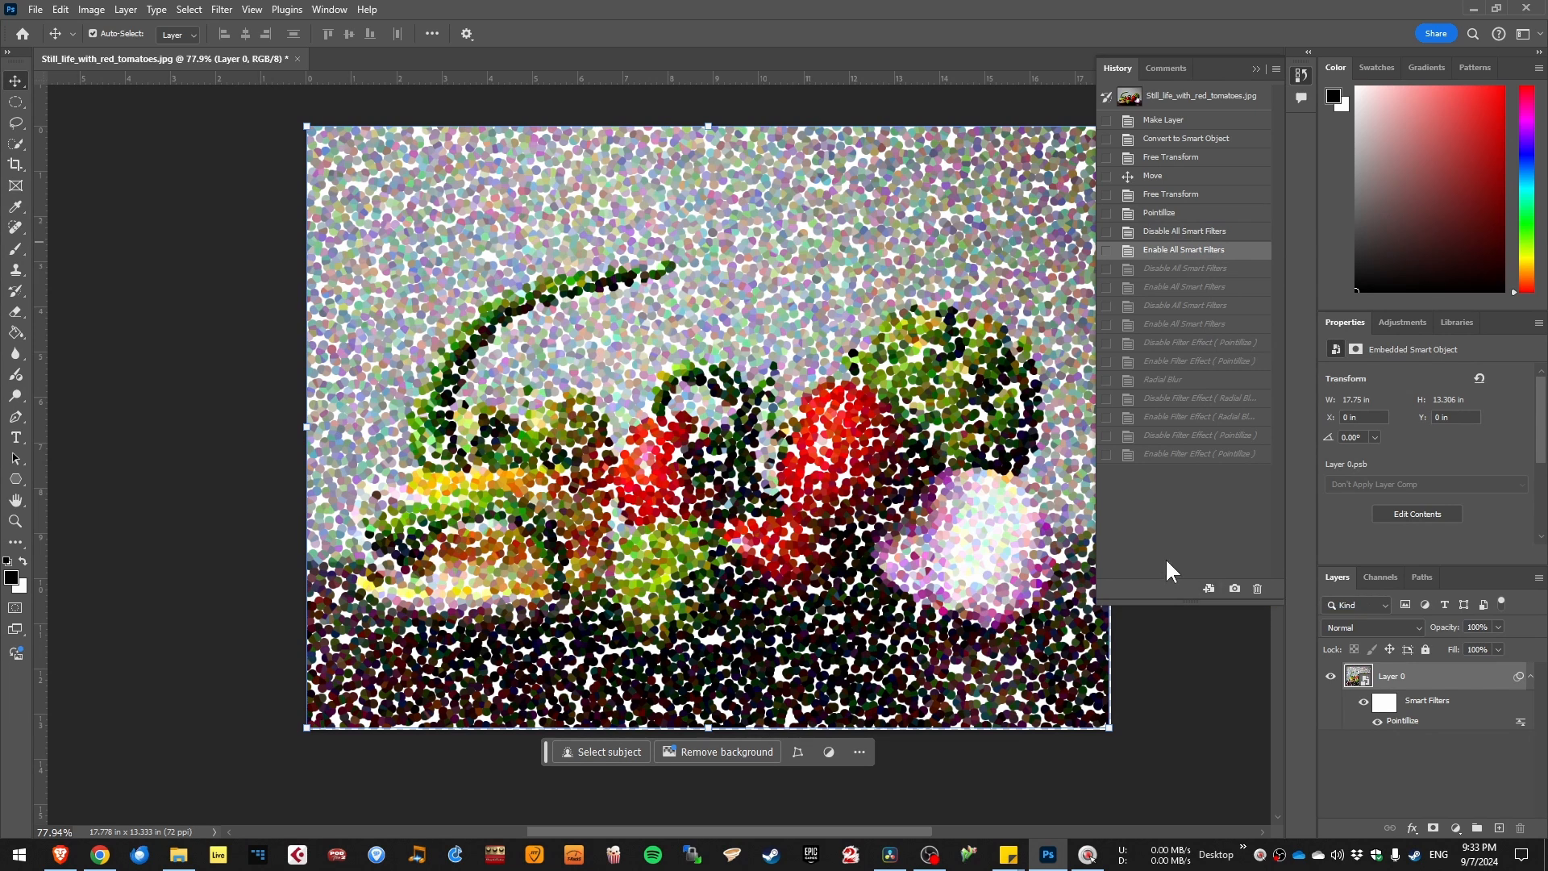
pyautogui.click(1208, 590)
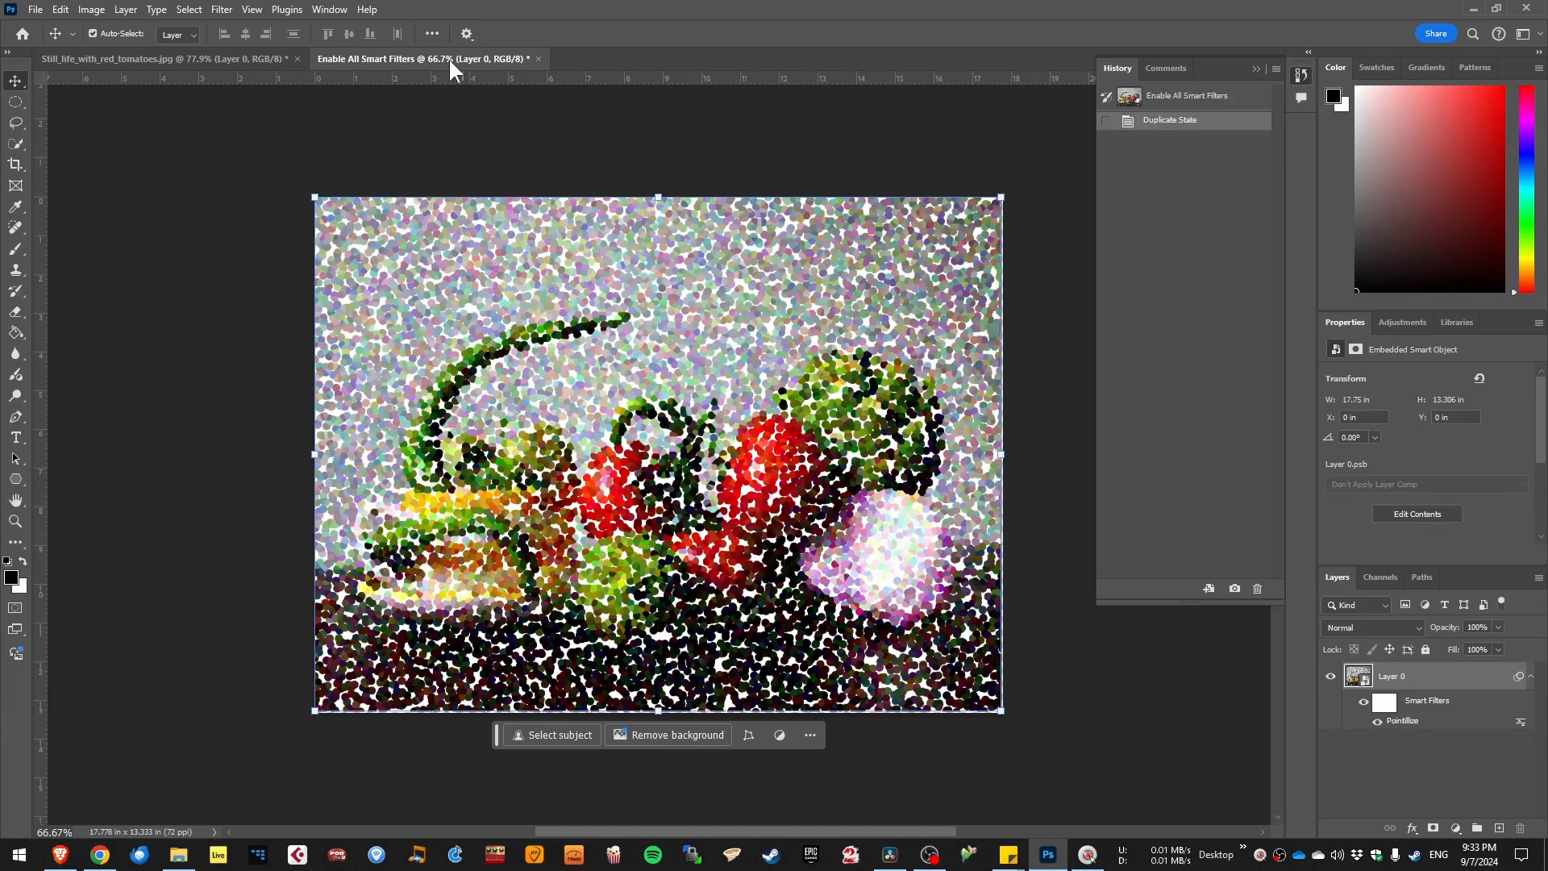
# - Switch between the original and the duplicated document to compare them, ending on Still_life_with_red_tomatoes.jpg
pyautogui.click(211, 58)
pyautogui.click(393, 53)
pyautogui.click(224, 58)
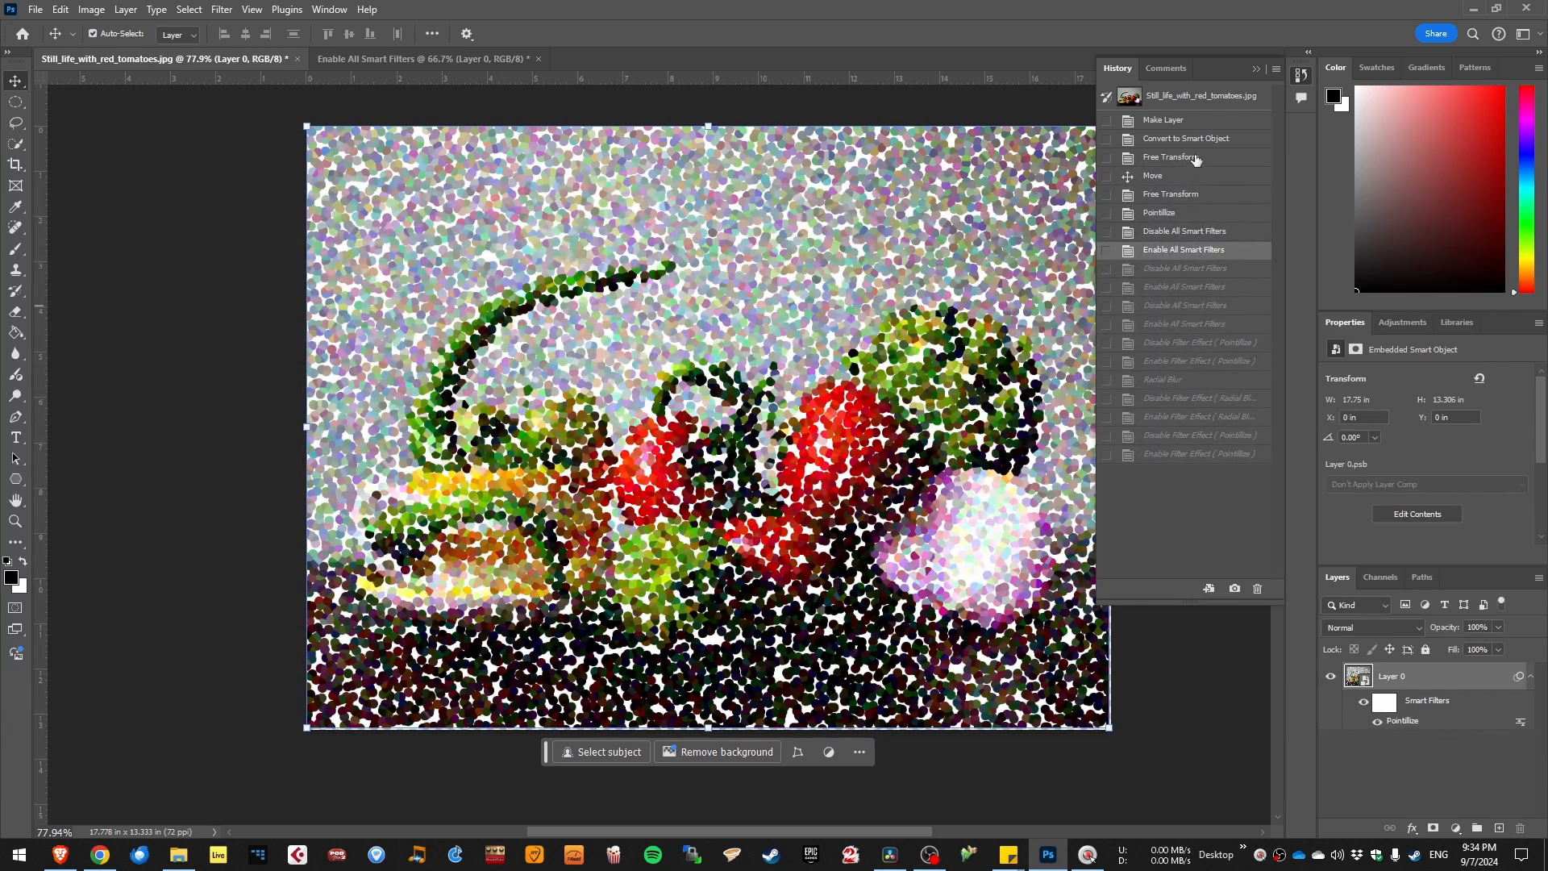
# - Restore the Enable Filter Effect (Radial Blur) history state and create a new document from it
pyautogui.click(1178, 361)
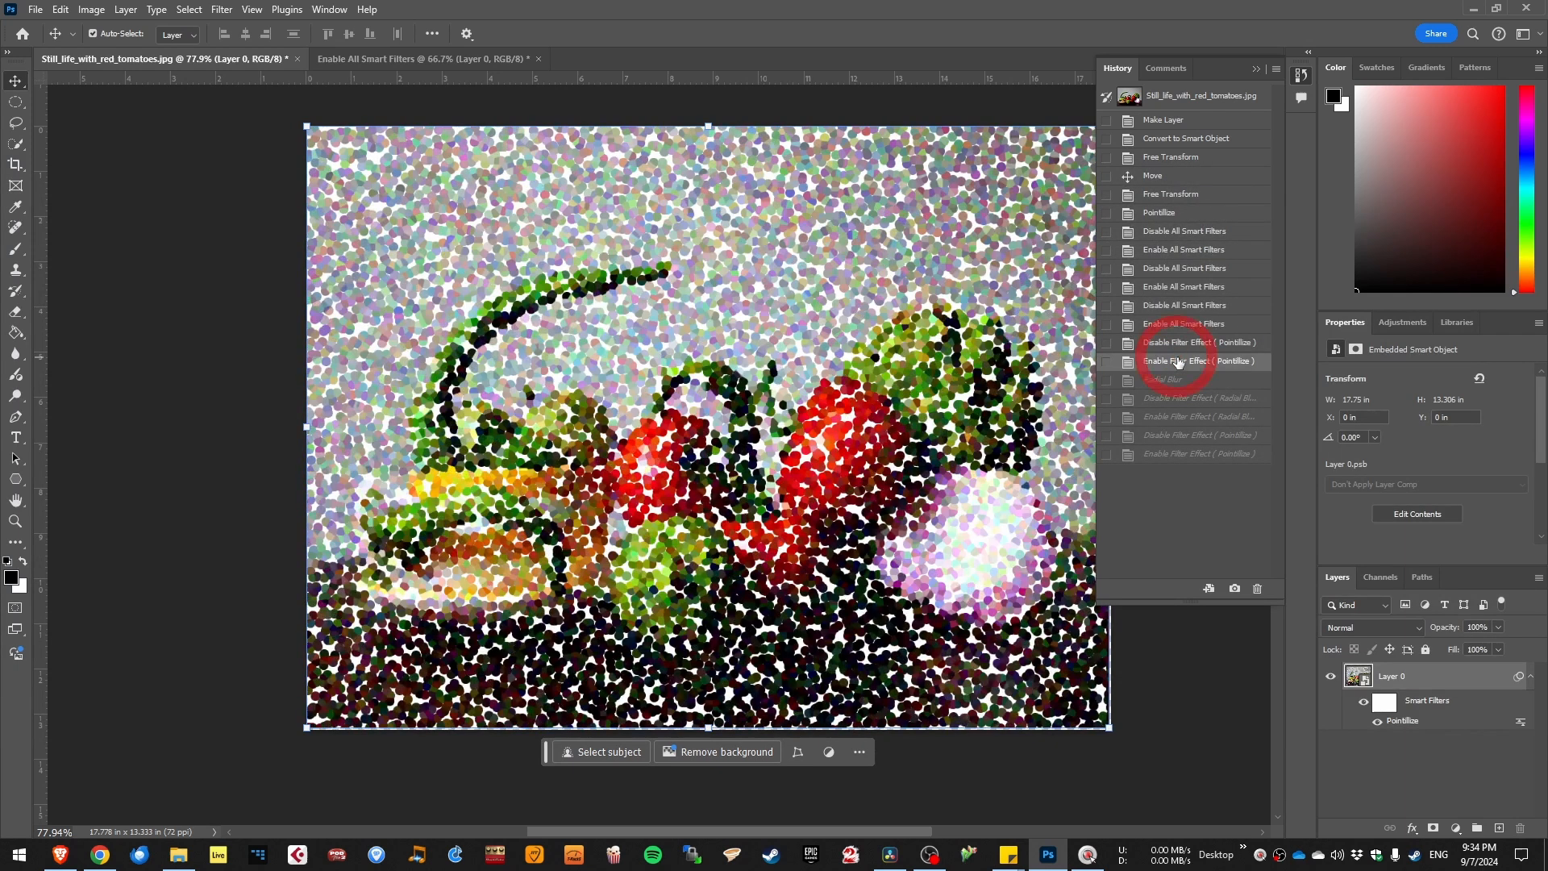
pyautogui.click(1176, 423)
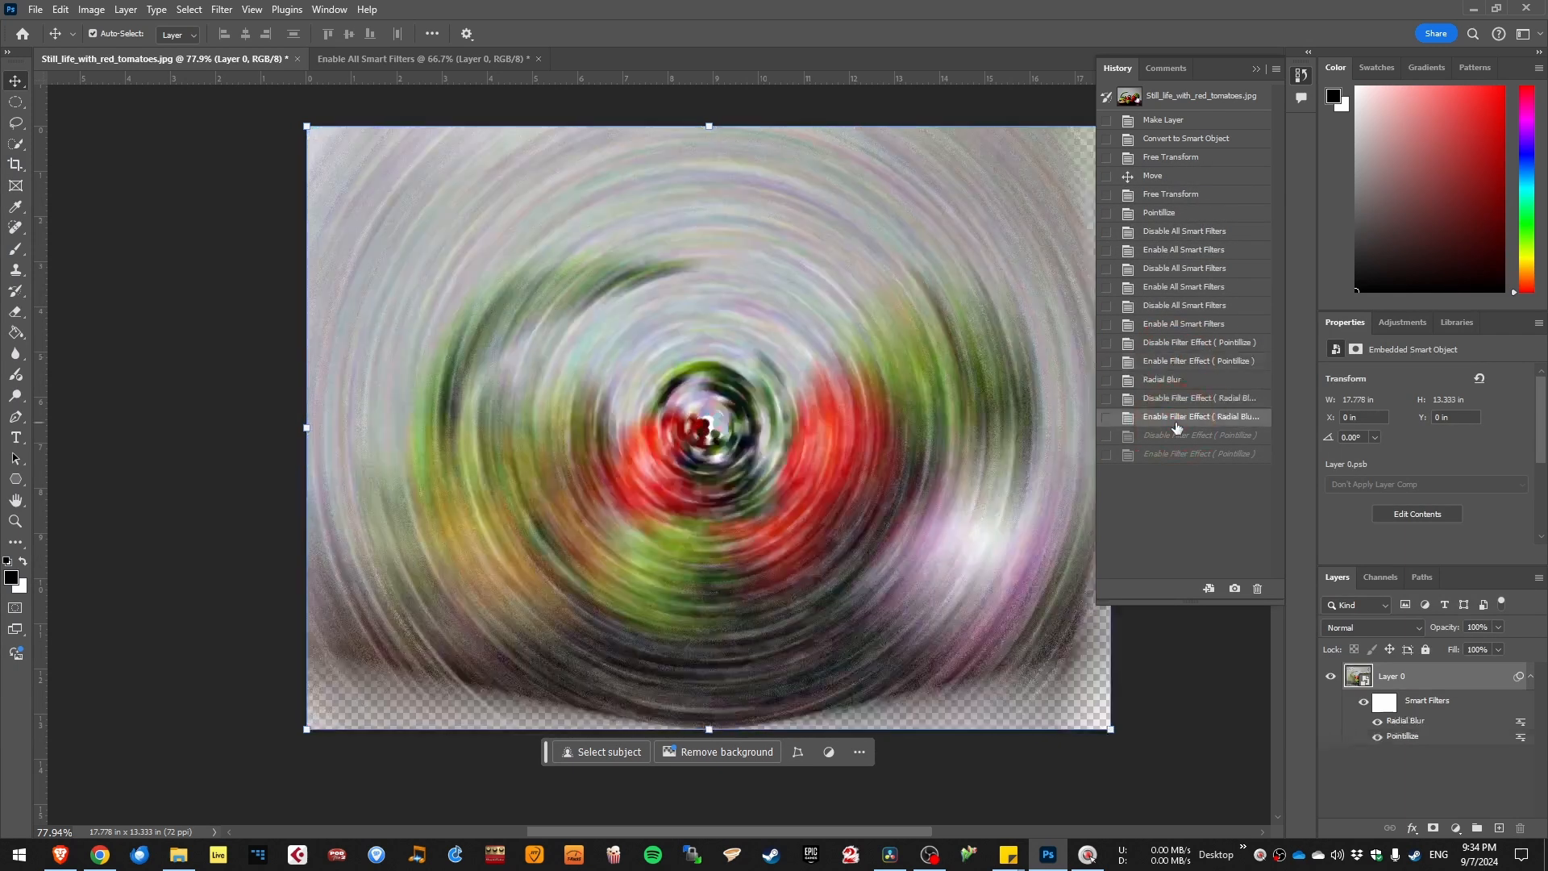
pyautogui.click(1207, 589)
# - Switch among the original and the two duplicated documents to compare them, ending on Still_life_with_red_tomatoes.jpg
pyautogui.click(487, 55)
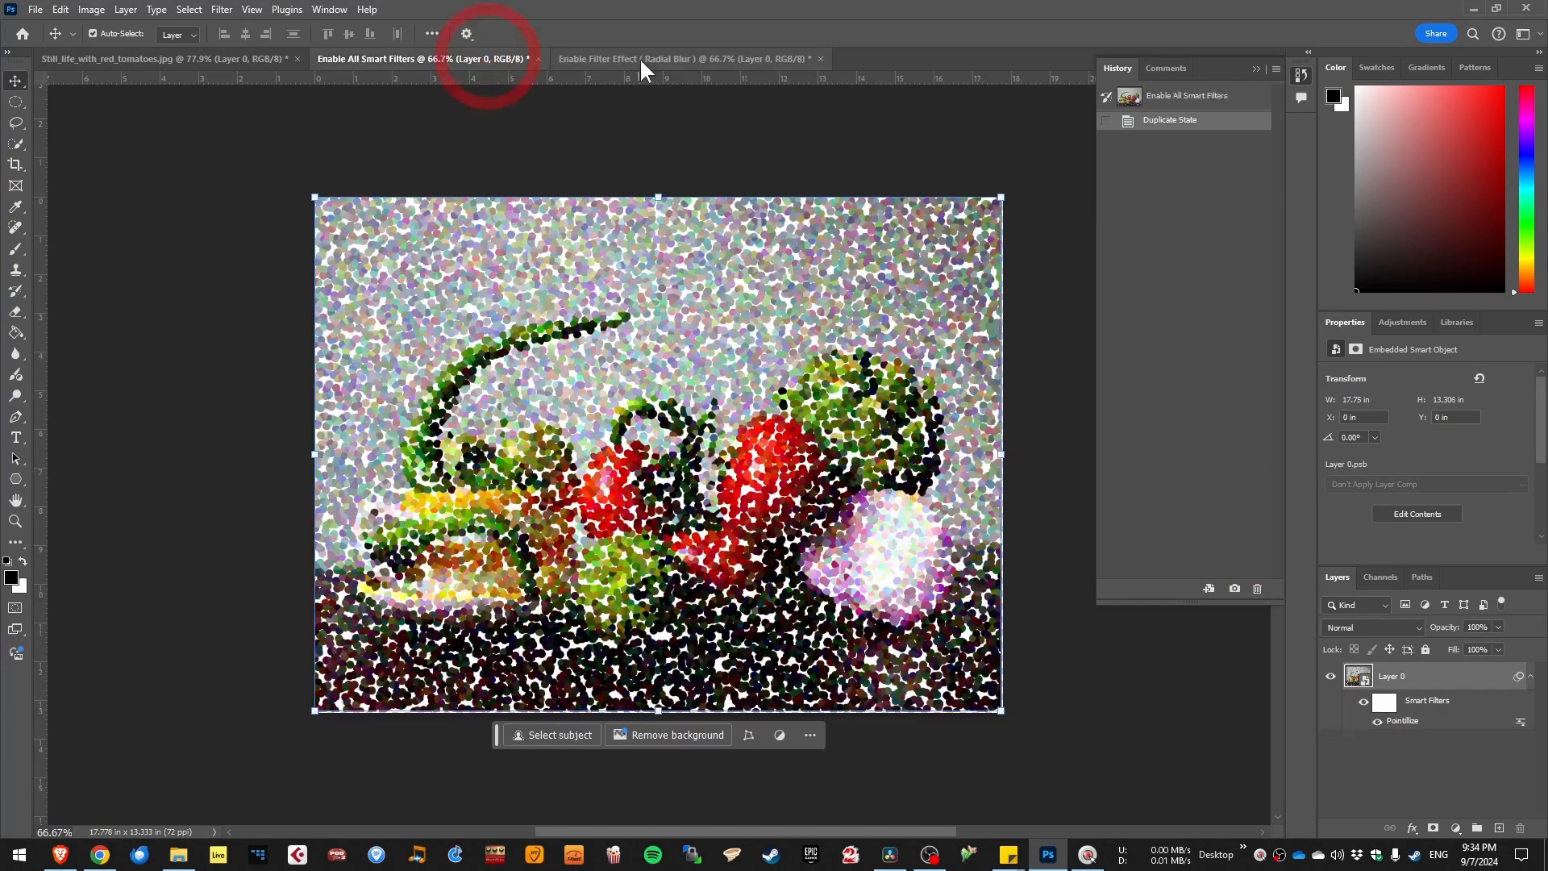
pyautogui.click(640, 58)
pyautogui.click(470, 55)
pyautogui.click(171, 57)
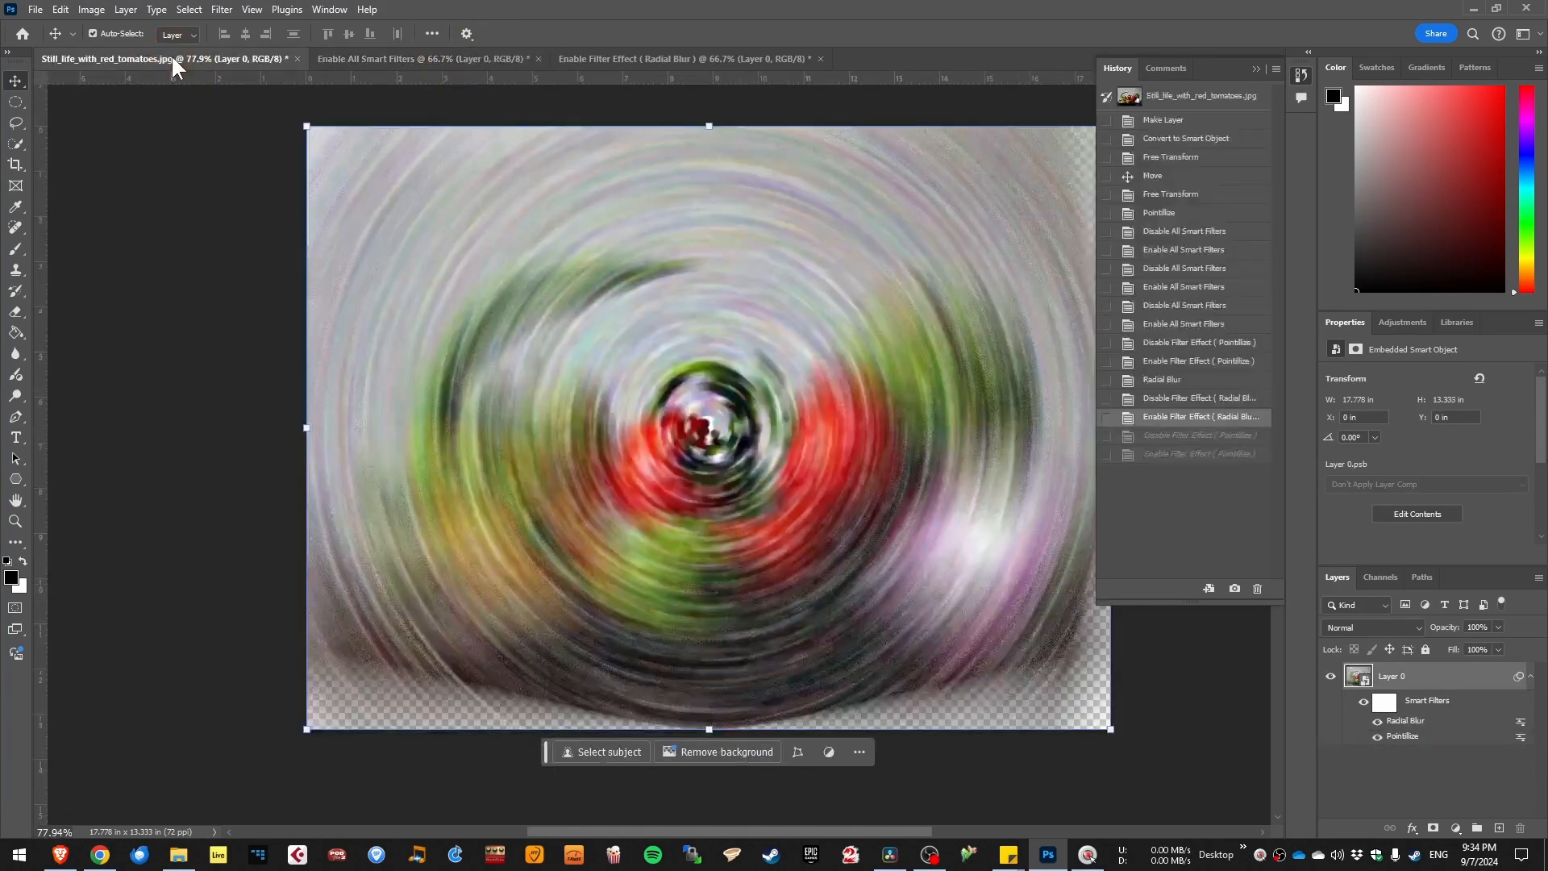
pyautogui.click(429, 58)
pyautogui.click(628, 58)
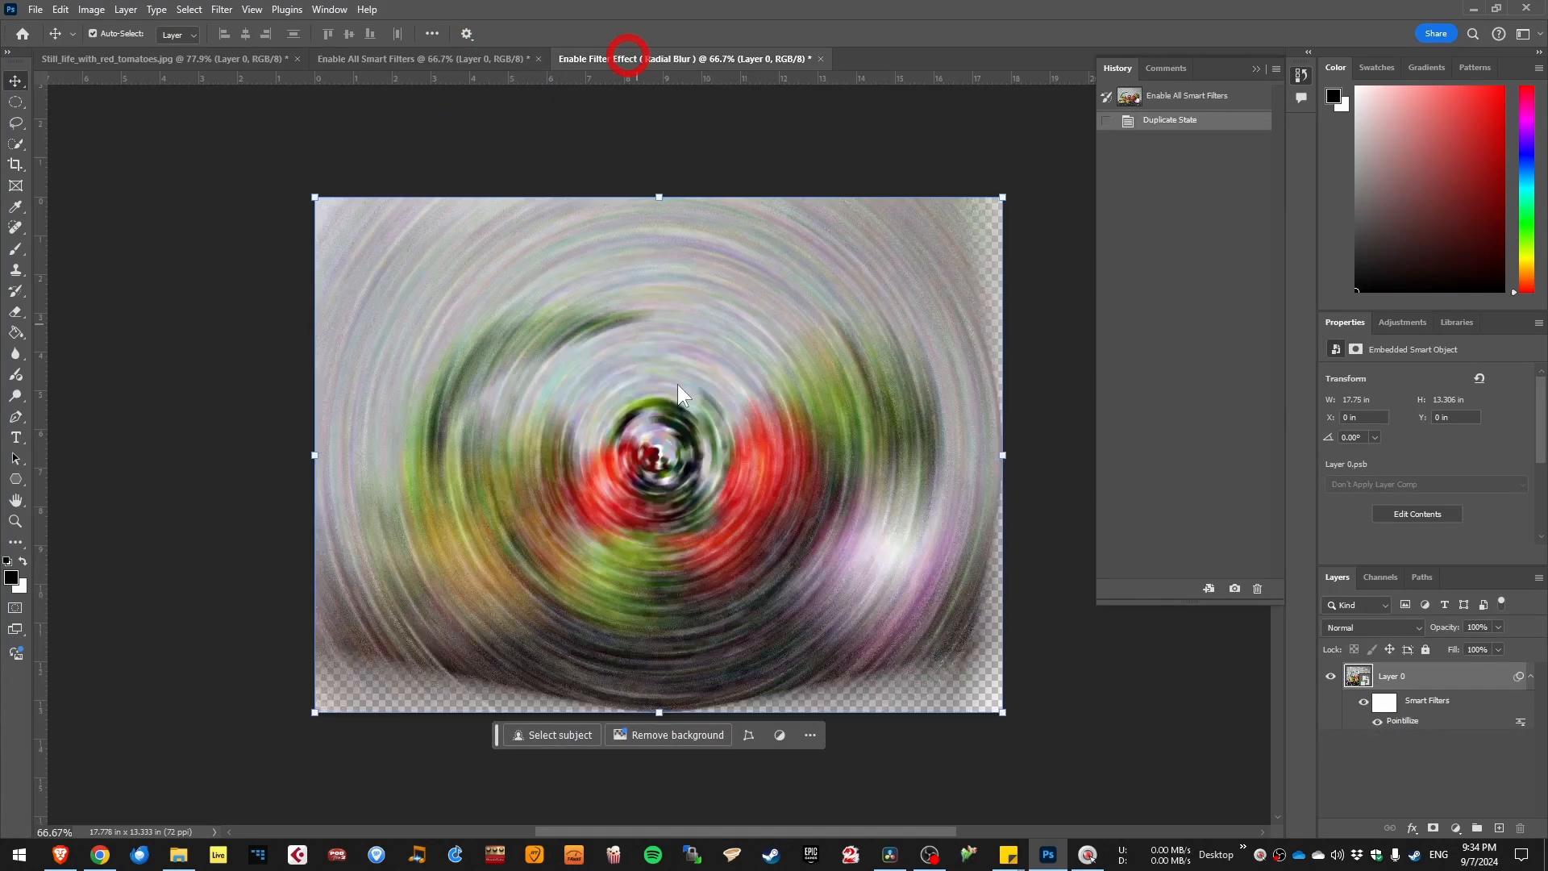
pyautogui.click(236, 56)
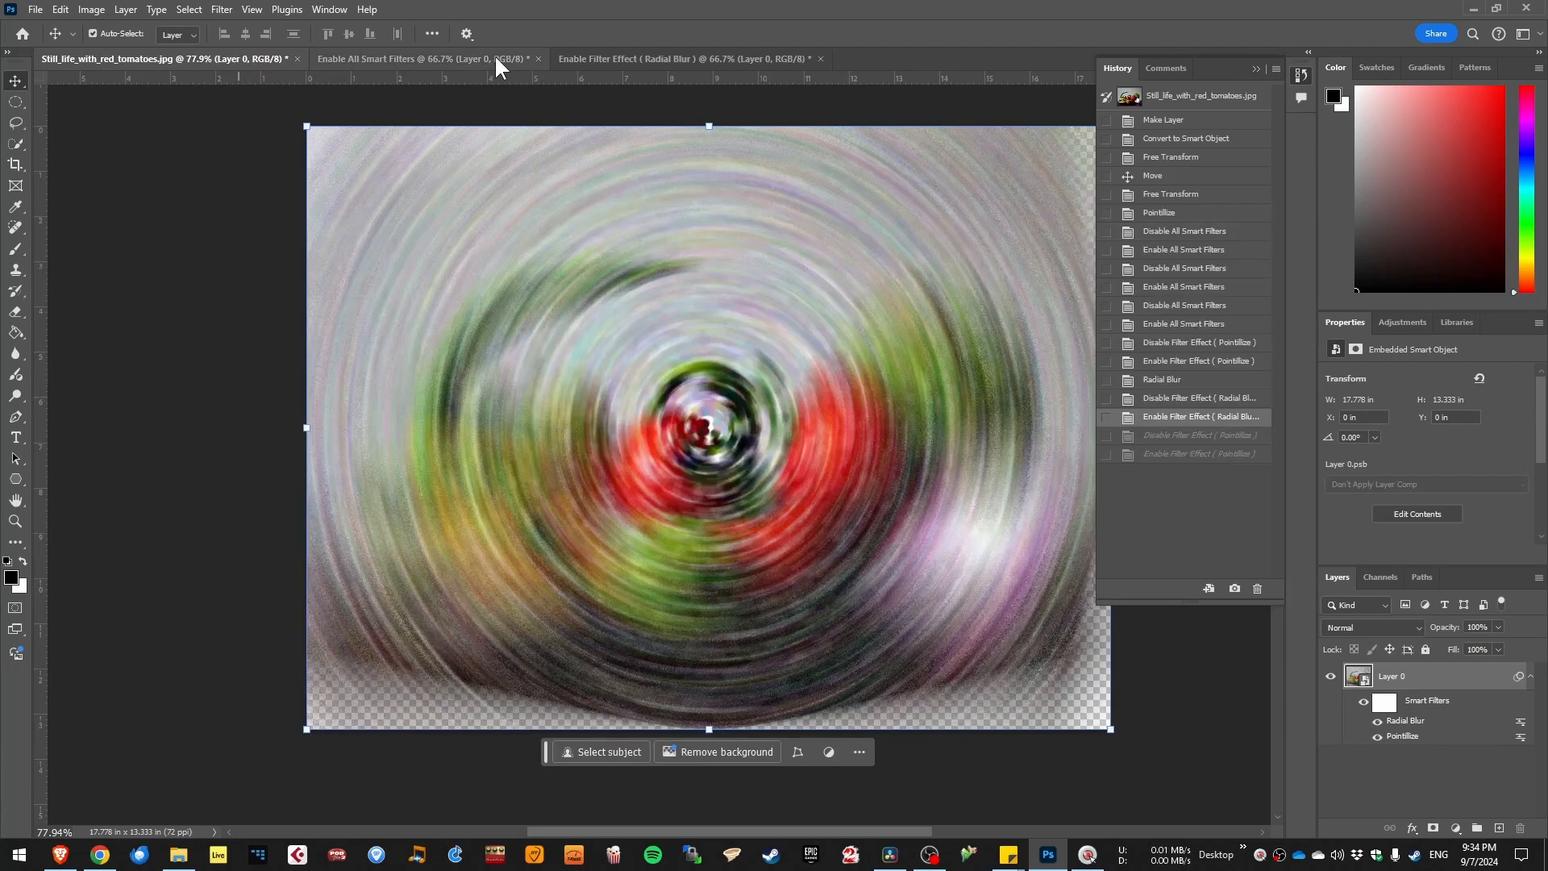
# - Take one snapshot of the first Enable All Smart Filters state and another of the Disable Filter Effect (Radial Blur) state
pyautogui.click(1171, 216)
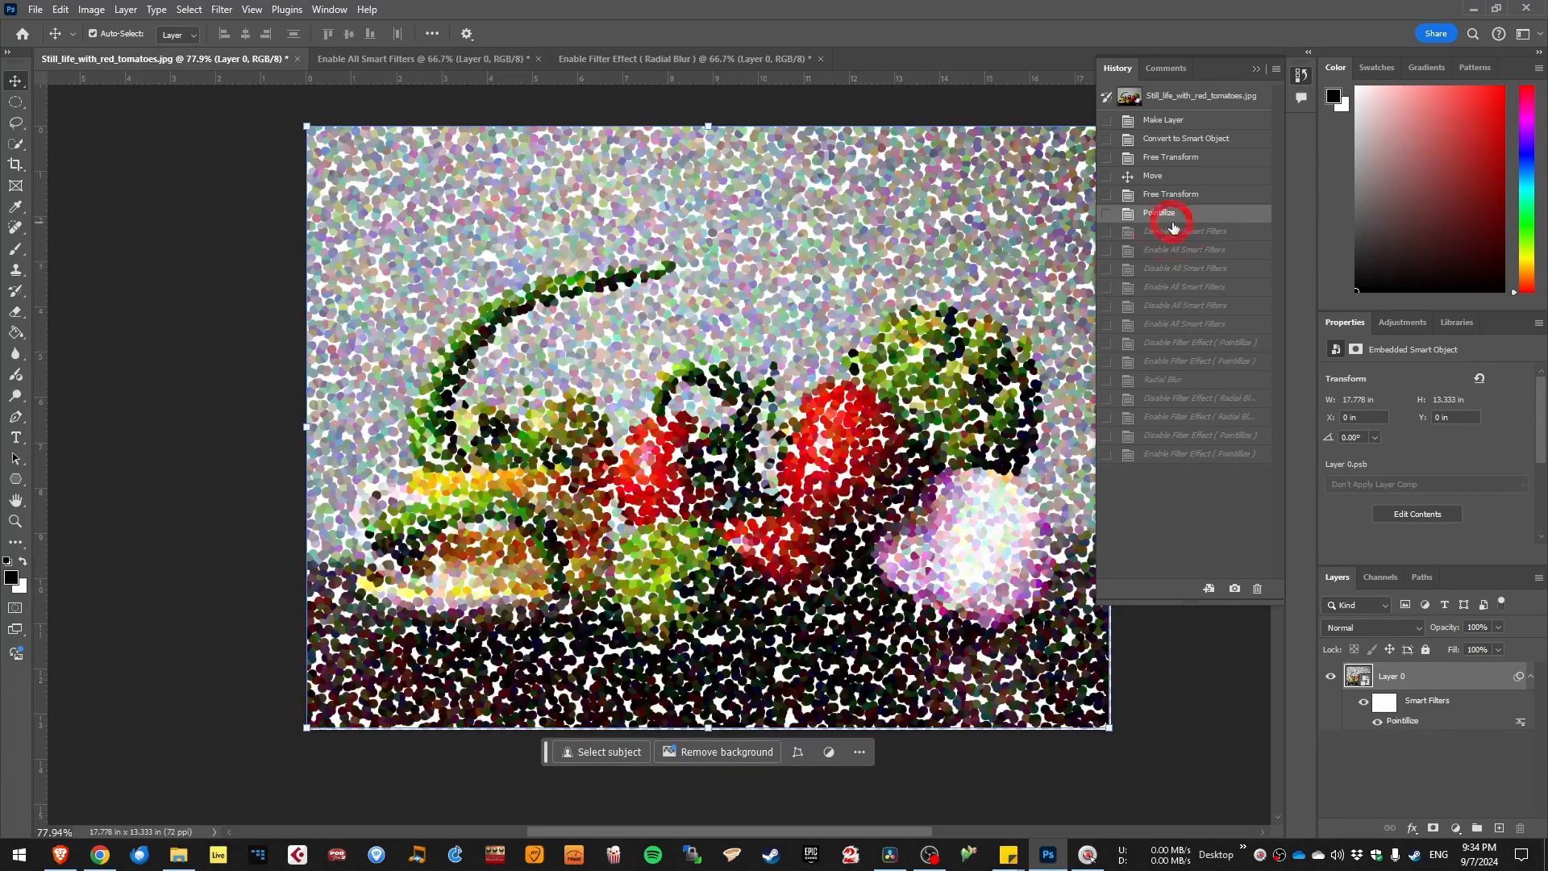
pyautogui.click(1200, 288)
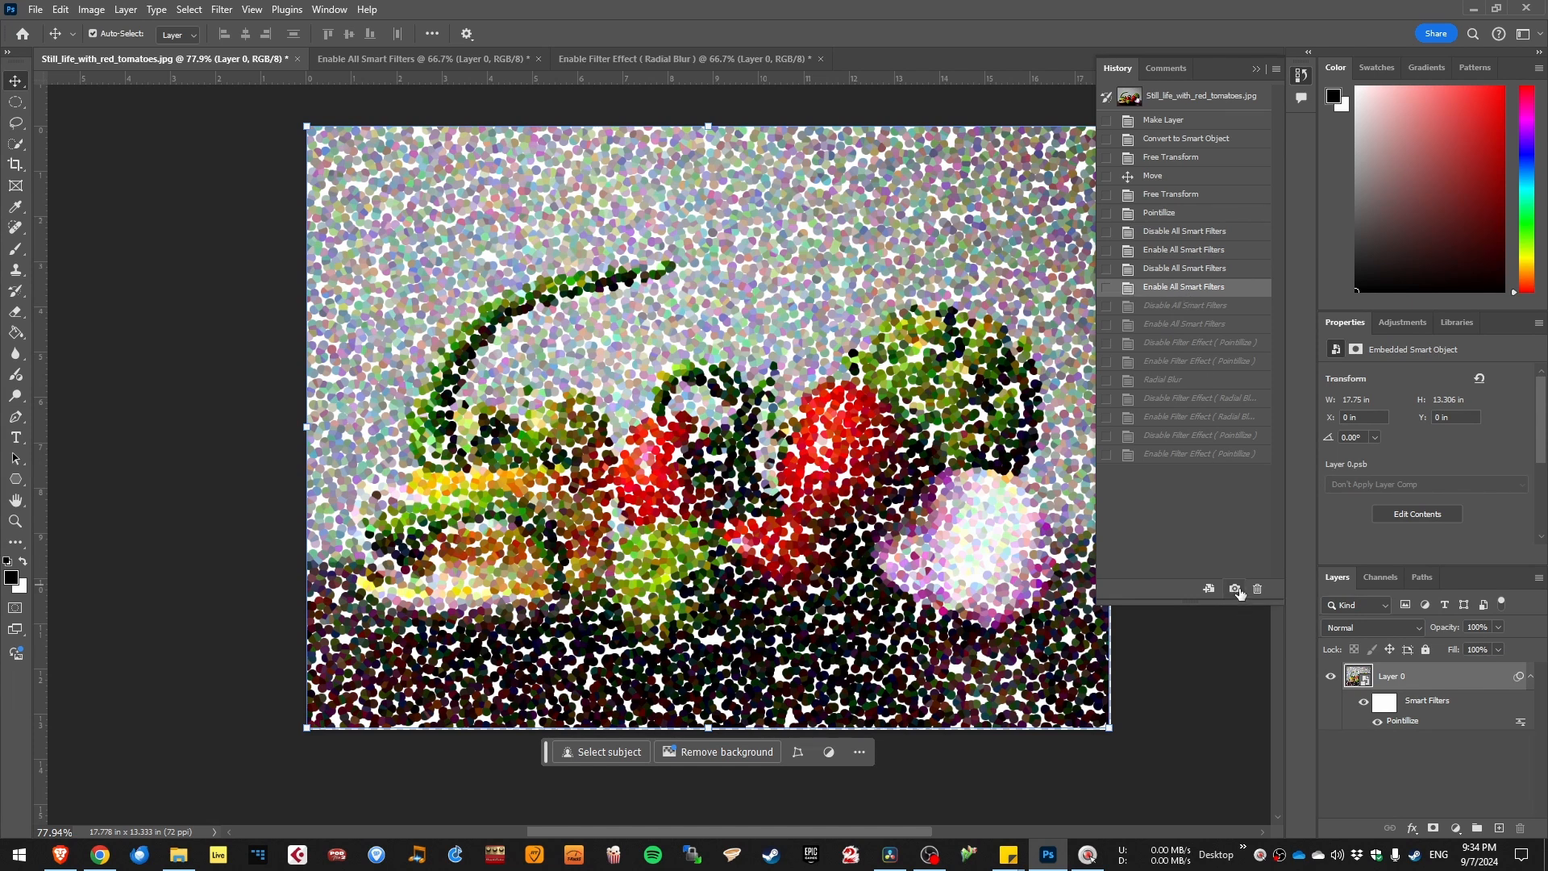
pyautogui.click(1182, 255)
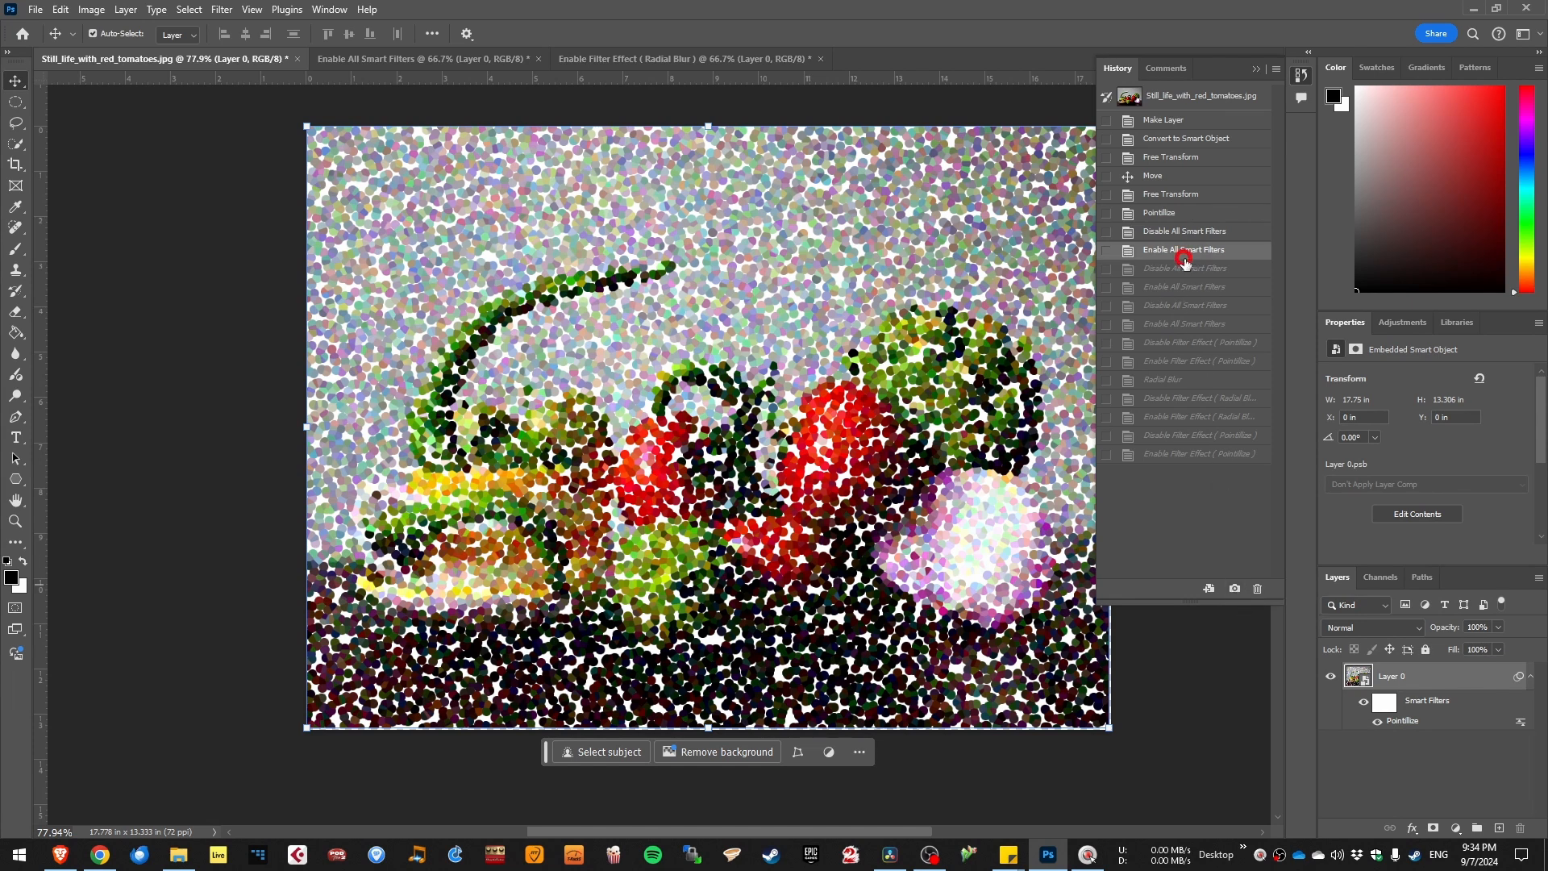
pyautogui.click(1234, 589)
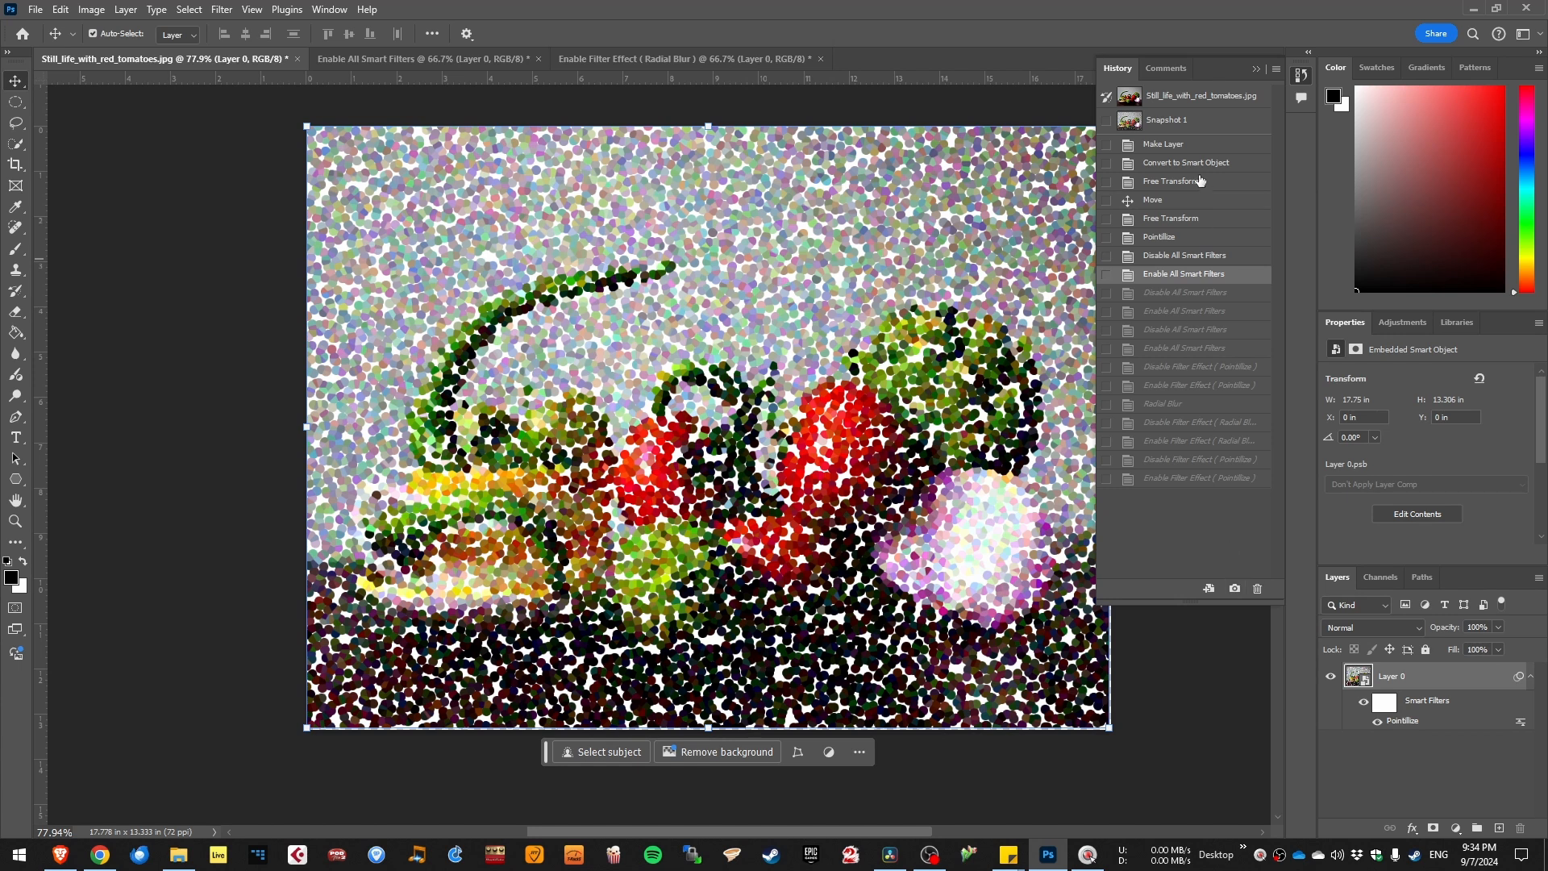
pyautogui.click(1220, 424)
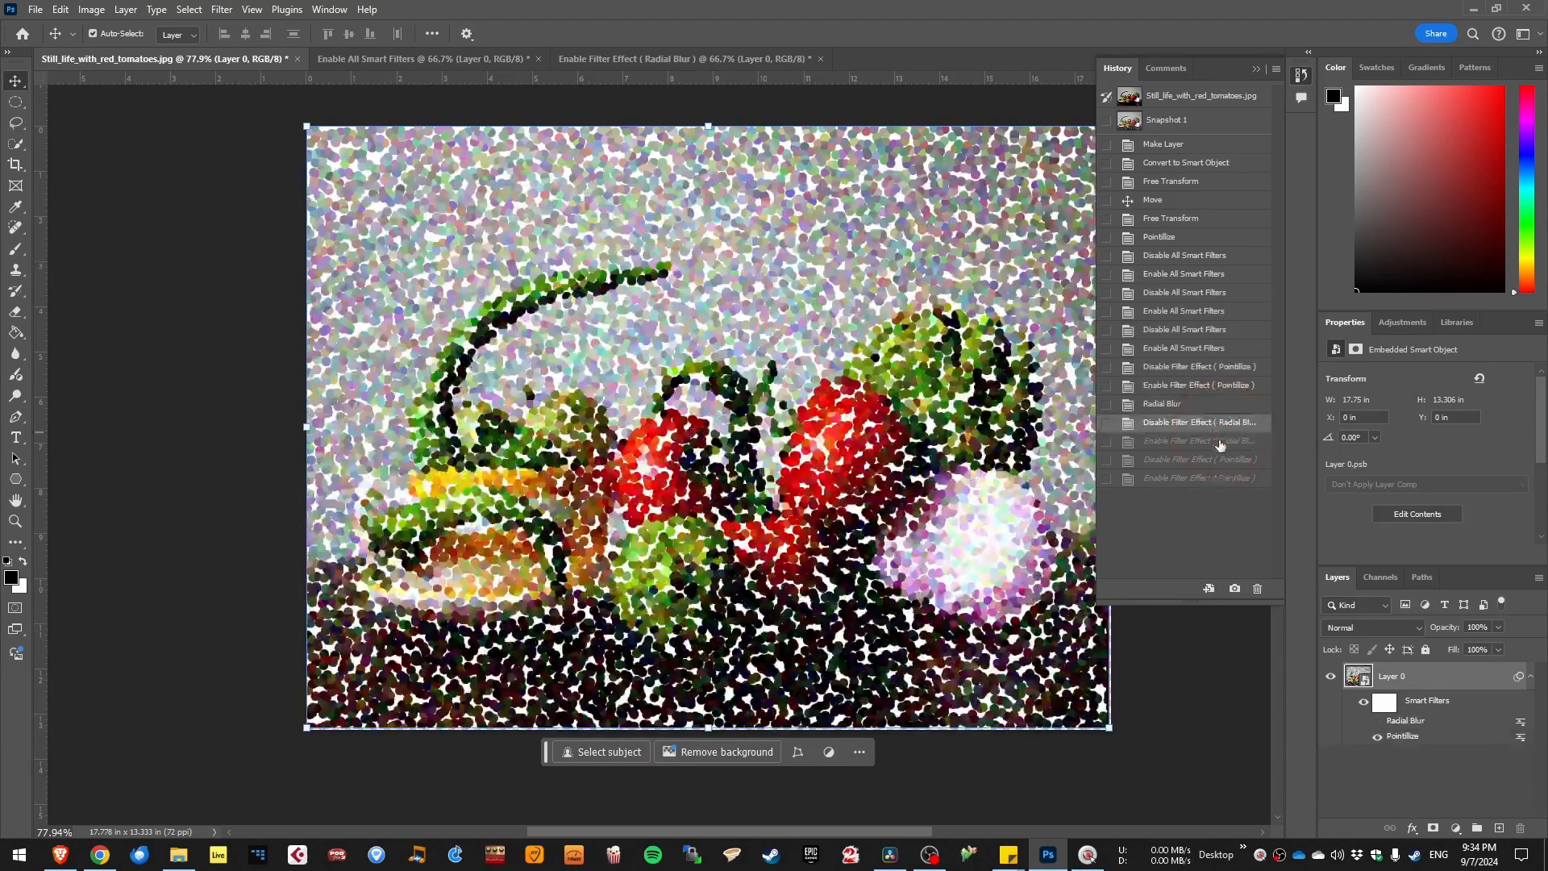
pyautogui.click(1233, 589)
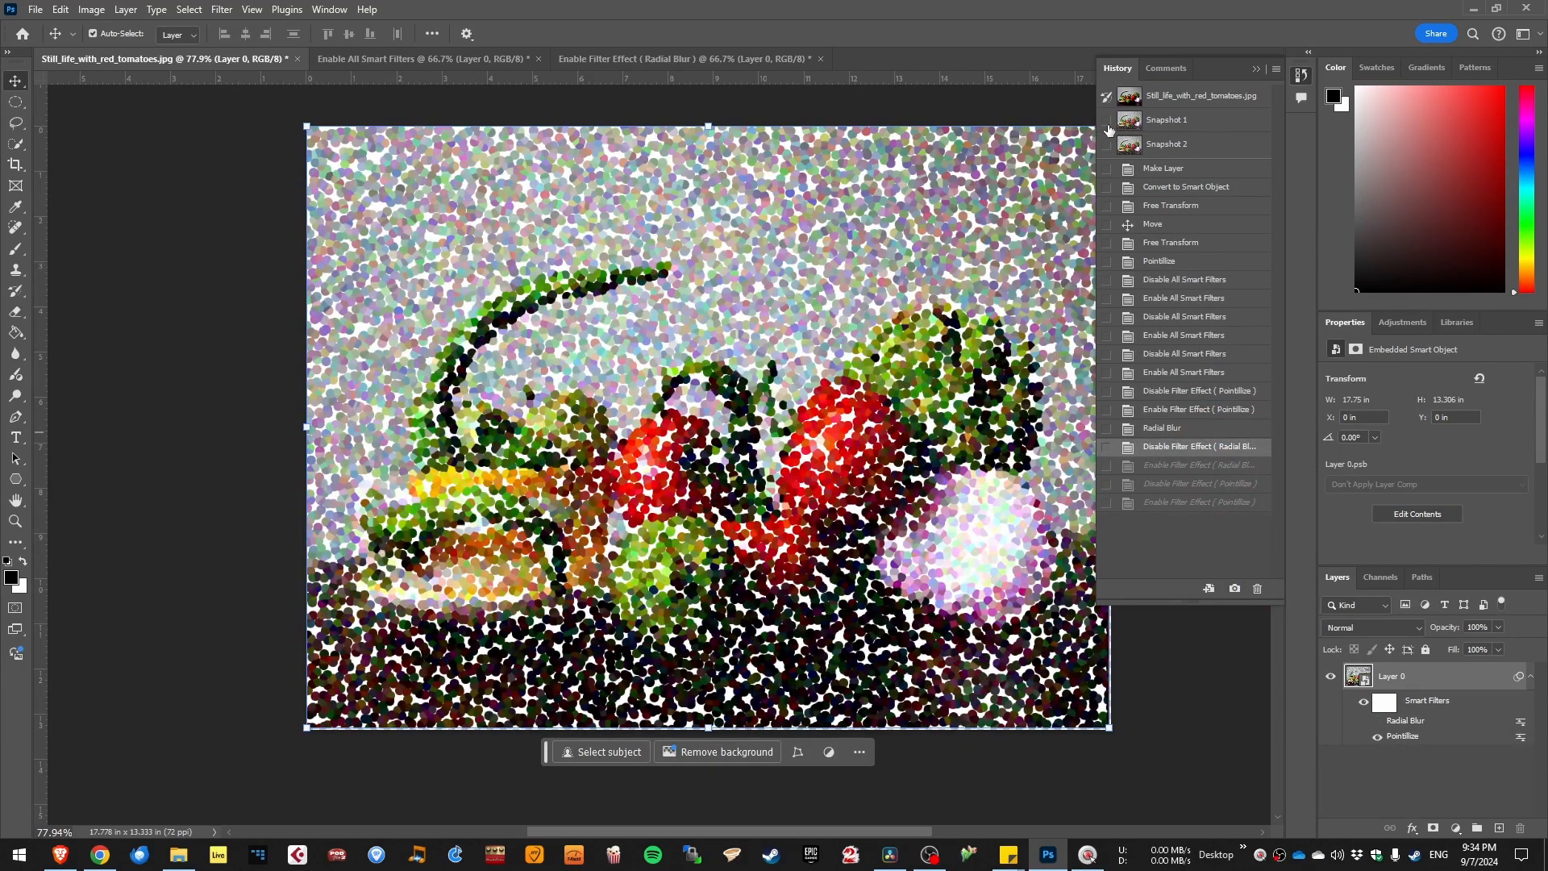
# - Alternate between Snapshot 1 and Snapshot 2 to compare the two versions, ending on Snapshot 2
pyautogui.click(1180, 125)
pyautogui.click(1167, 150)
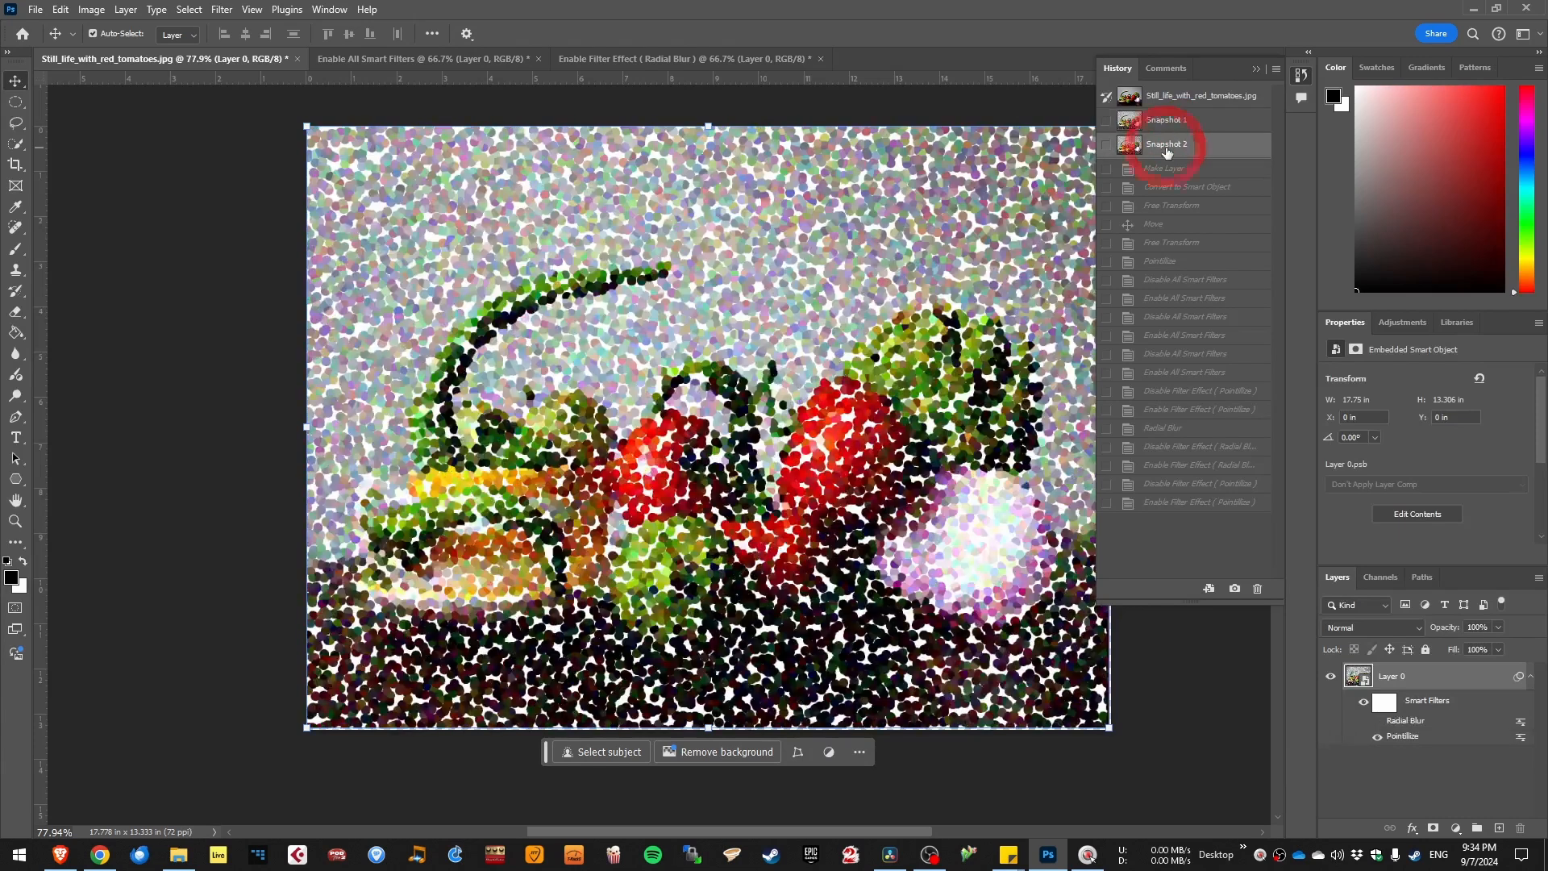
pyautogui.click(1178, 120)
pyautogui.click(1177, 145)
pyautogui.click(1176, 121)
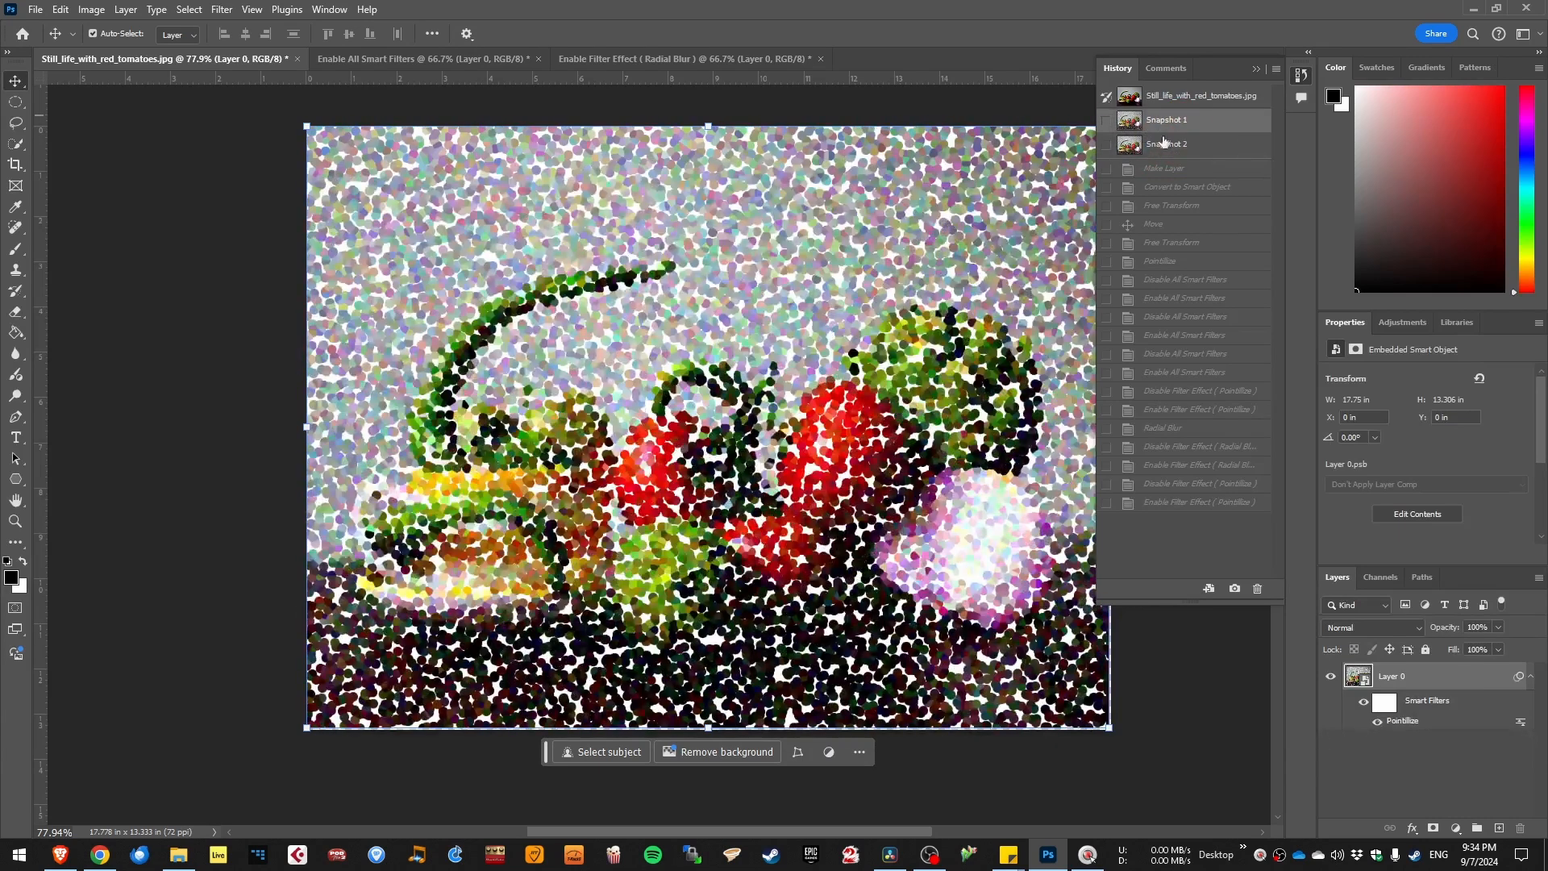
pyautogui.click(1188, 148)
pyautogui.click(1189, 125)
pyautogui.click(1192, 146)
pyautogui.click(1176, 142)
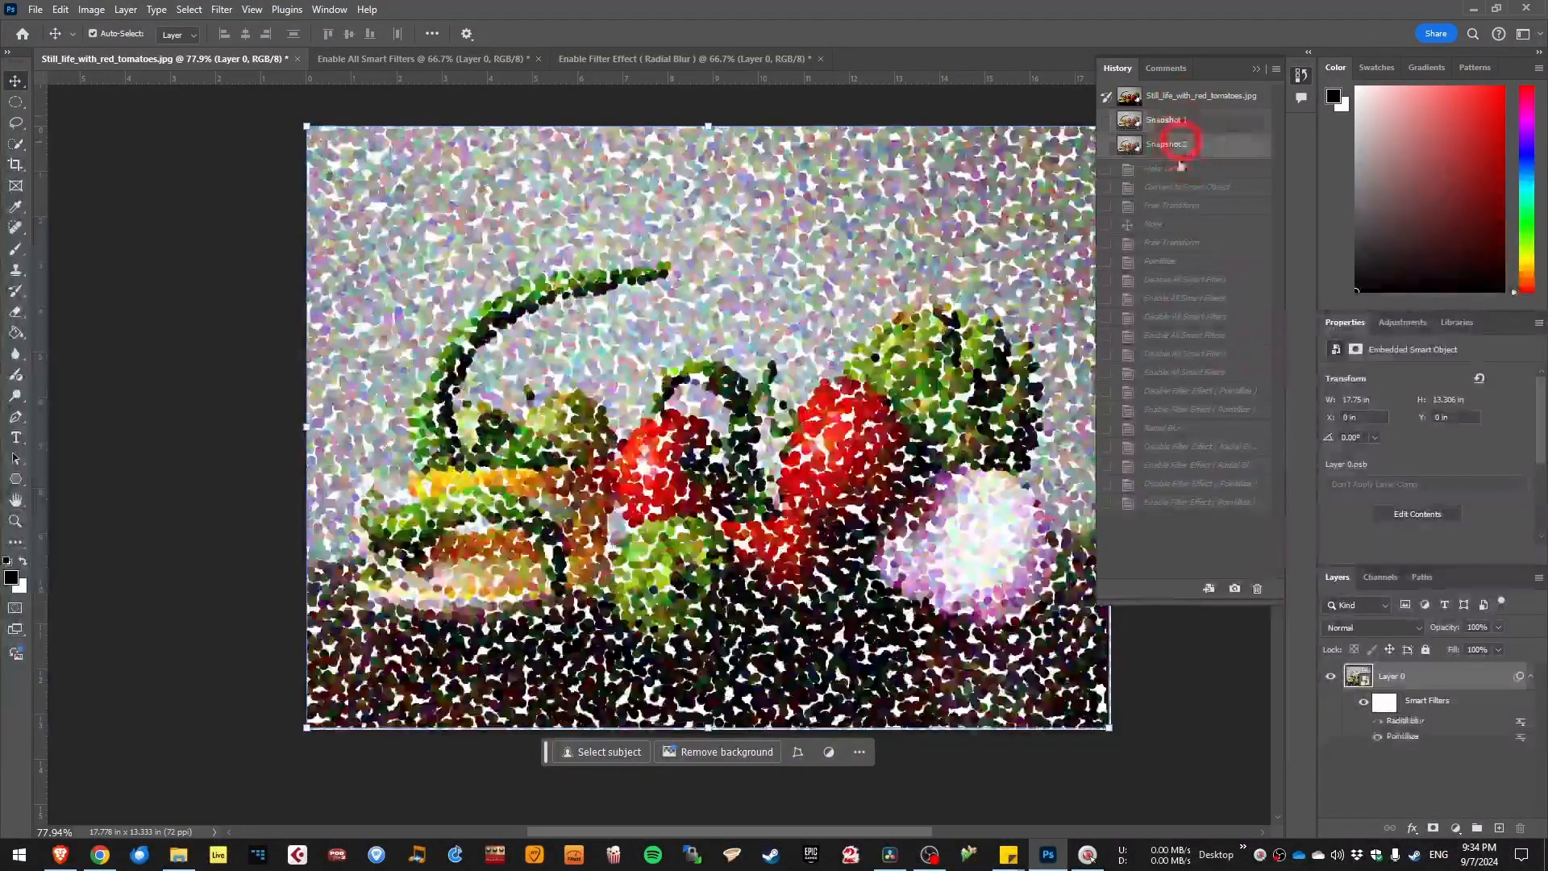
# - Review the image at various recorded history states, including Make Layer and the last Enable Filter Effect (Pointillize), ending on Pointillize
pyautogui.click(1174, 278)
pyautogui.click(1173, 387)
pyautogui.click(1181, 372)
pyautogui.click(1181, 298)
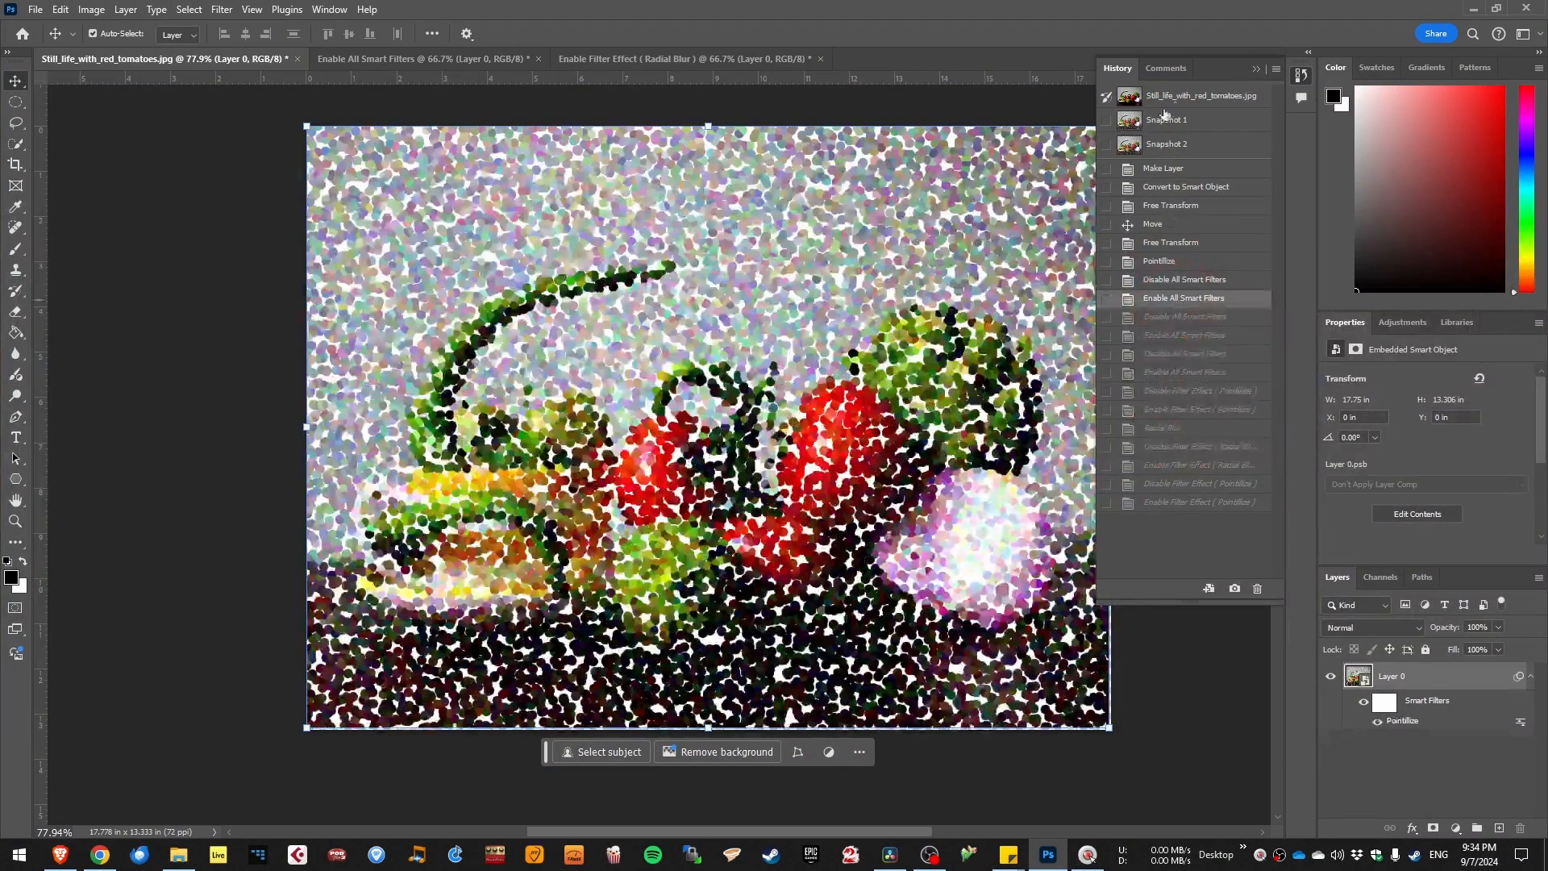
pyautogui.click(1189, 395)
pyautogui.click(1183, 501)
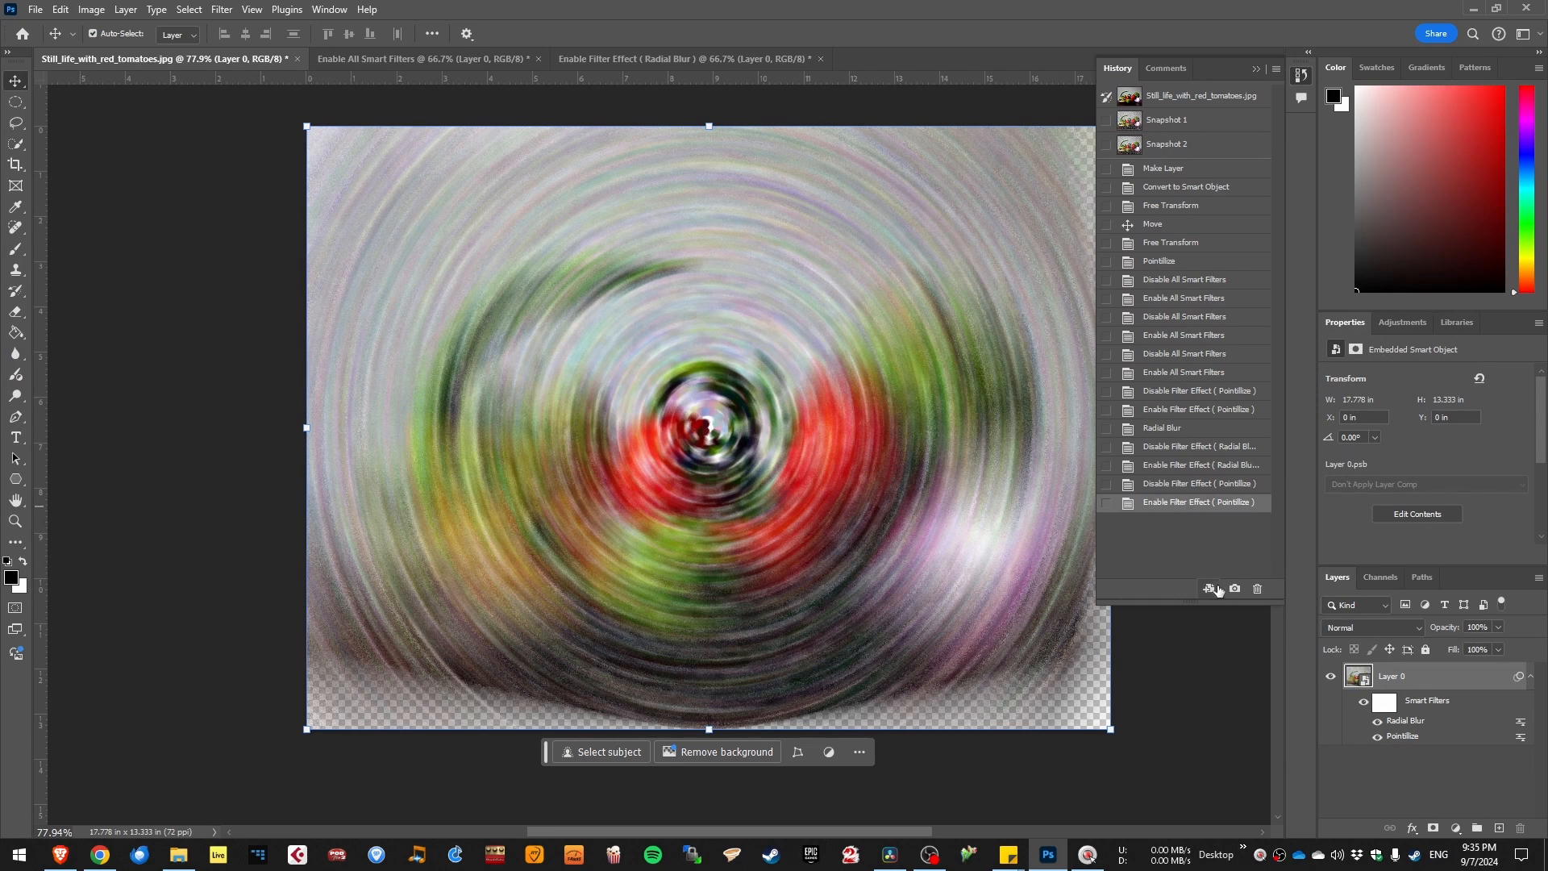
pyautogui.click(1225, 336)
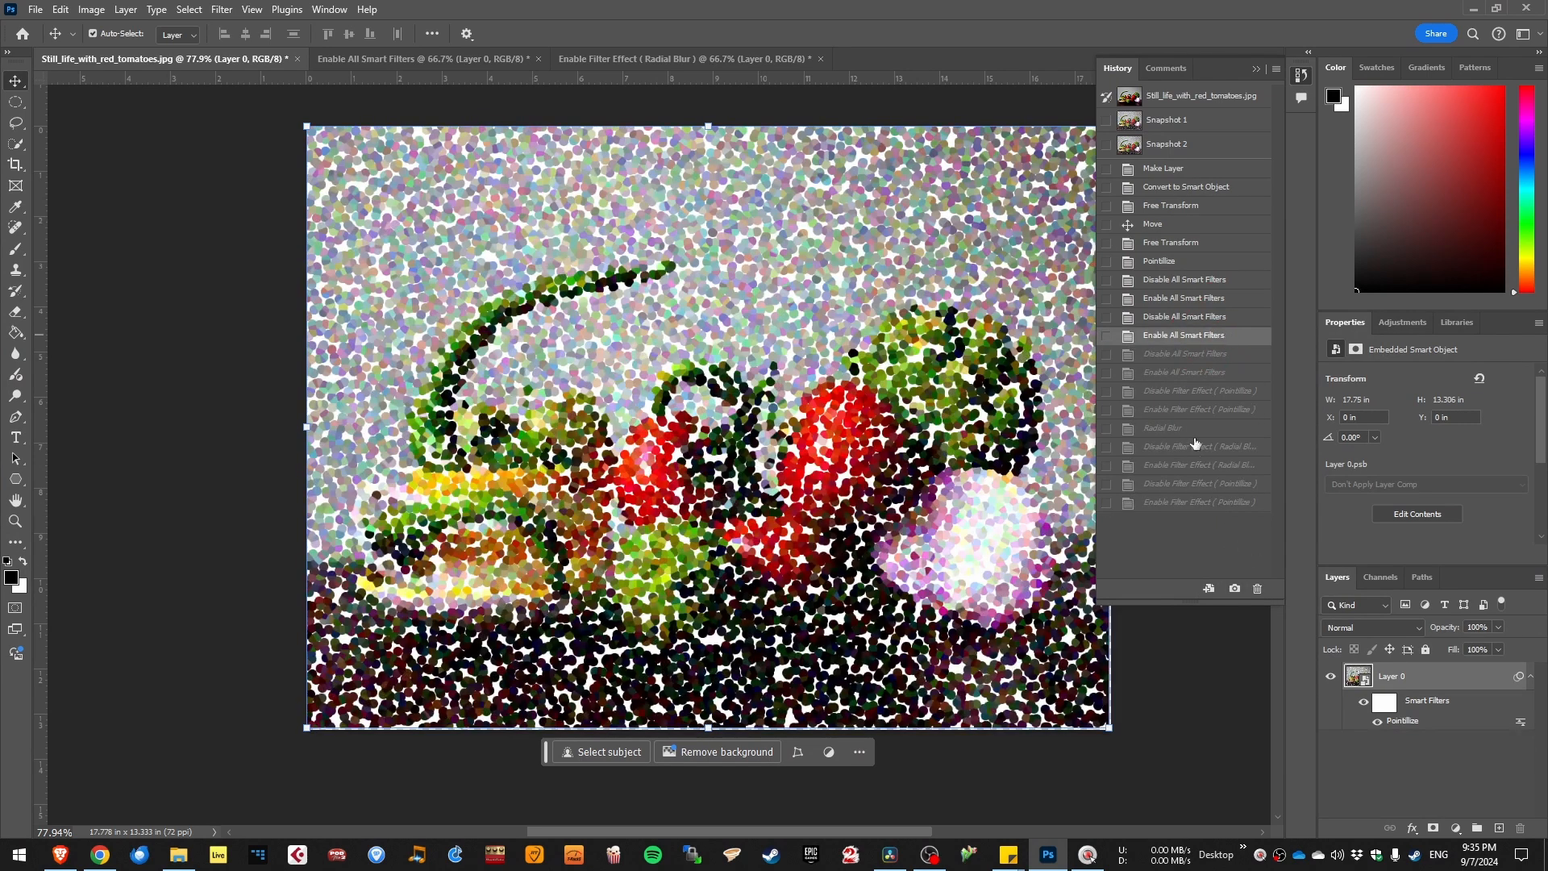
pyautogui.click(1195, 446)
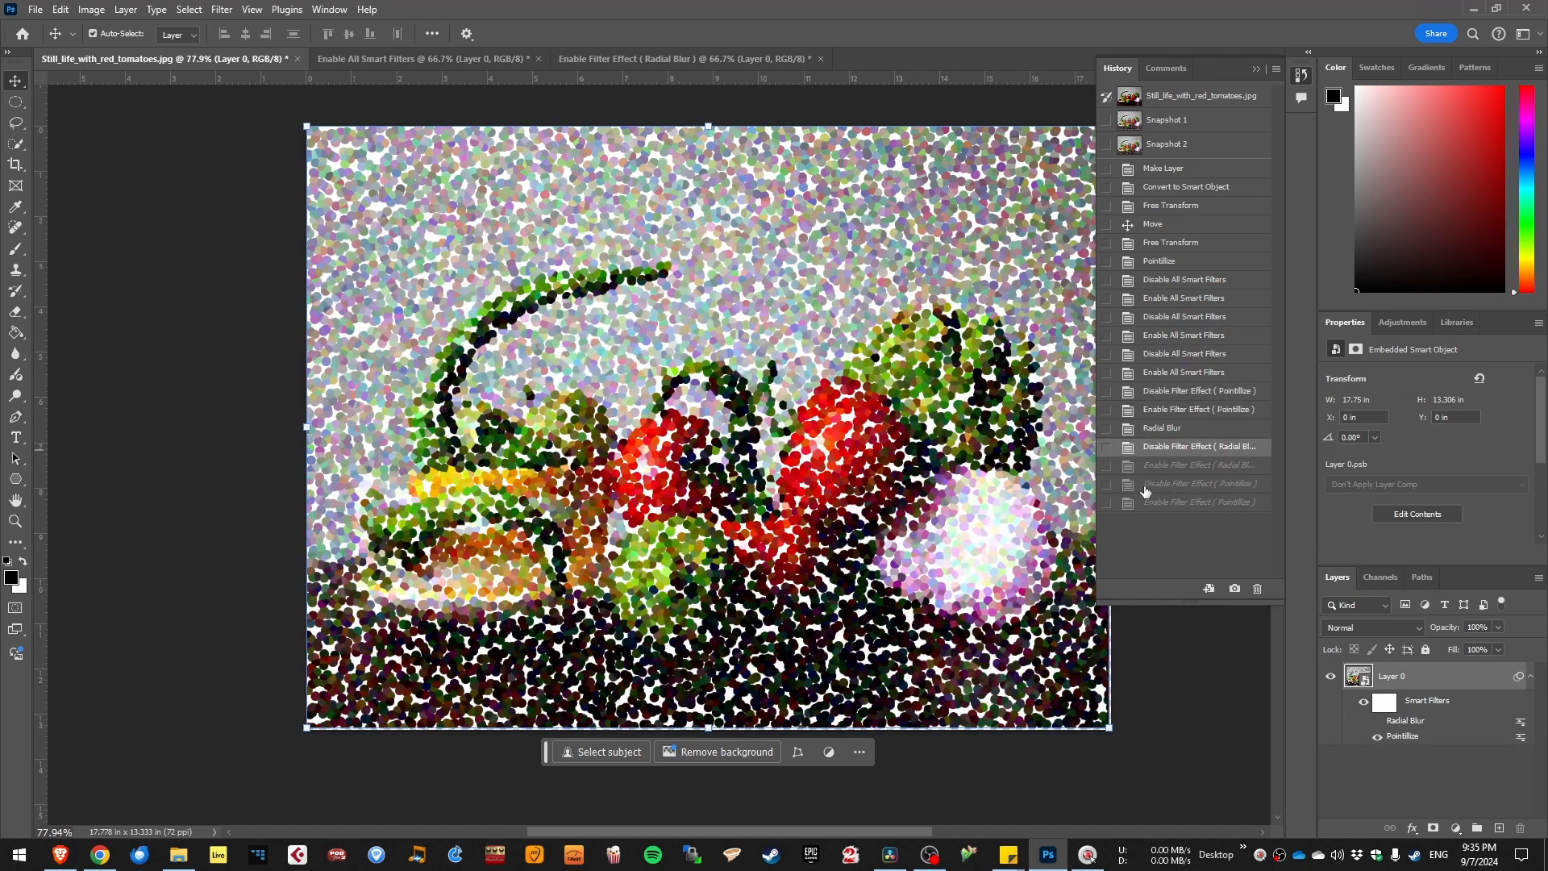
pyautogui.click(1177, 179)
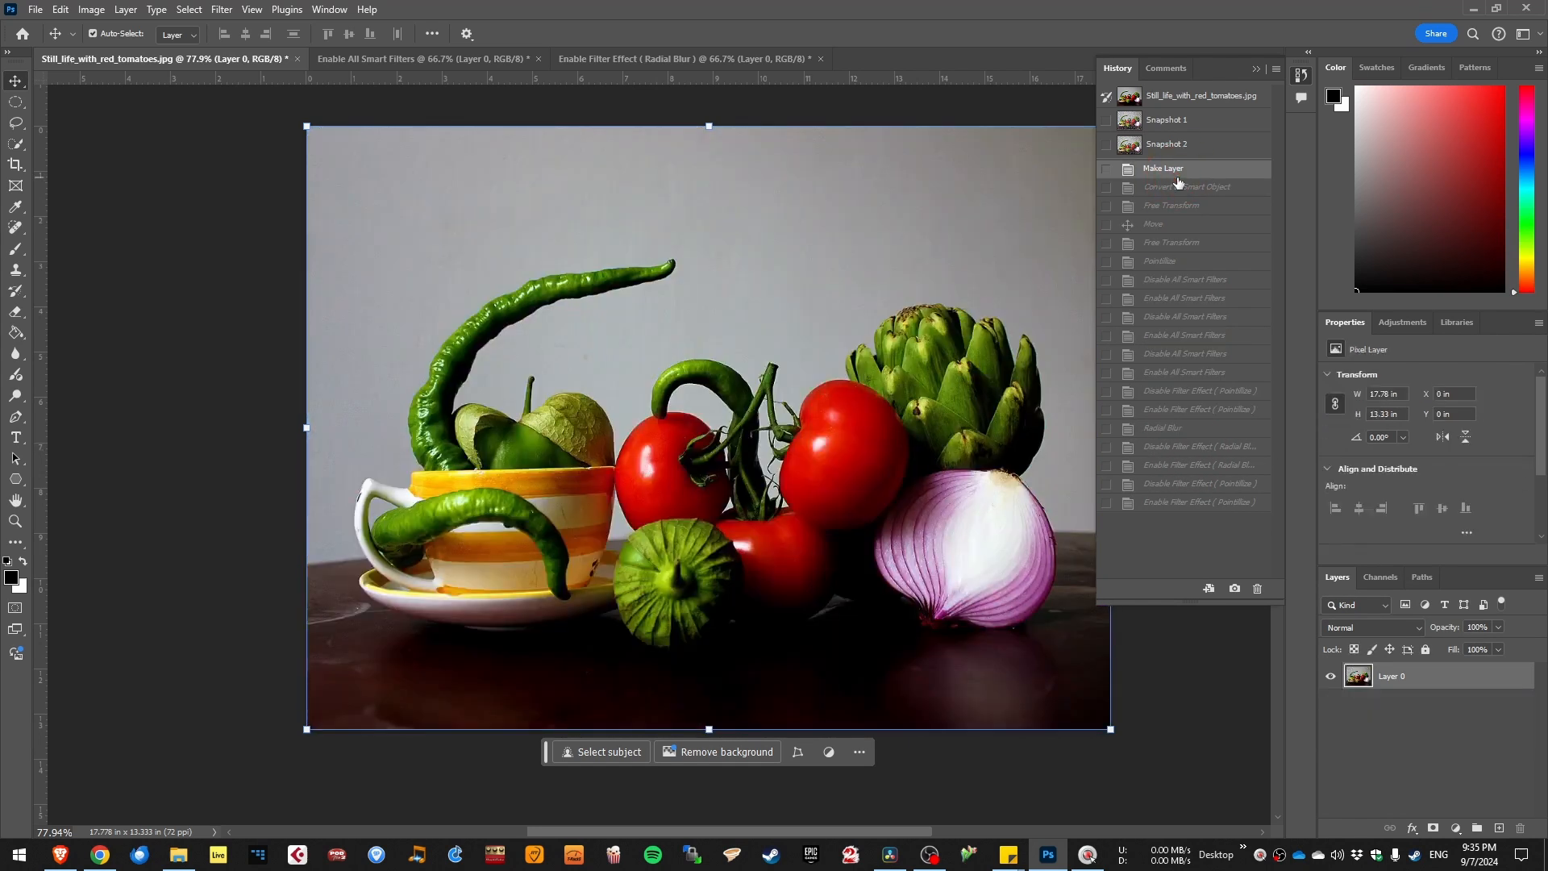
pyautogui.click(1181, 262)
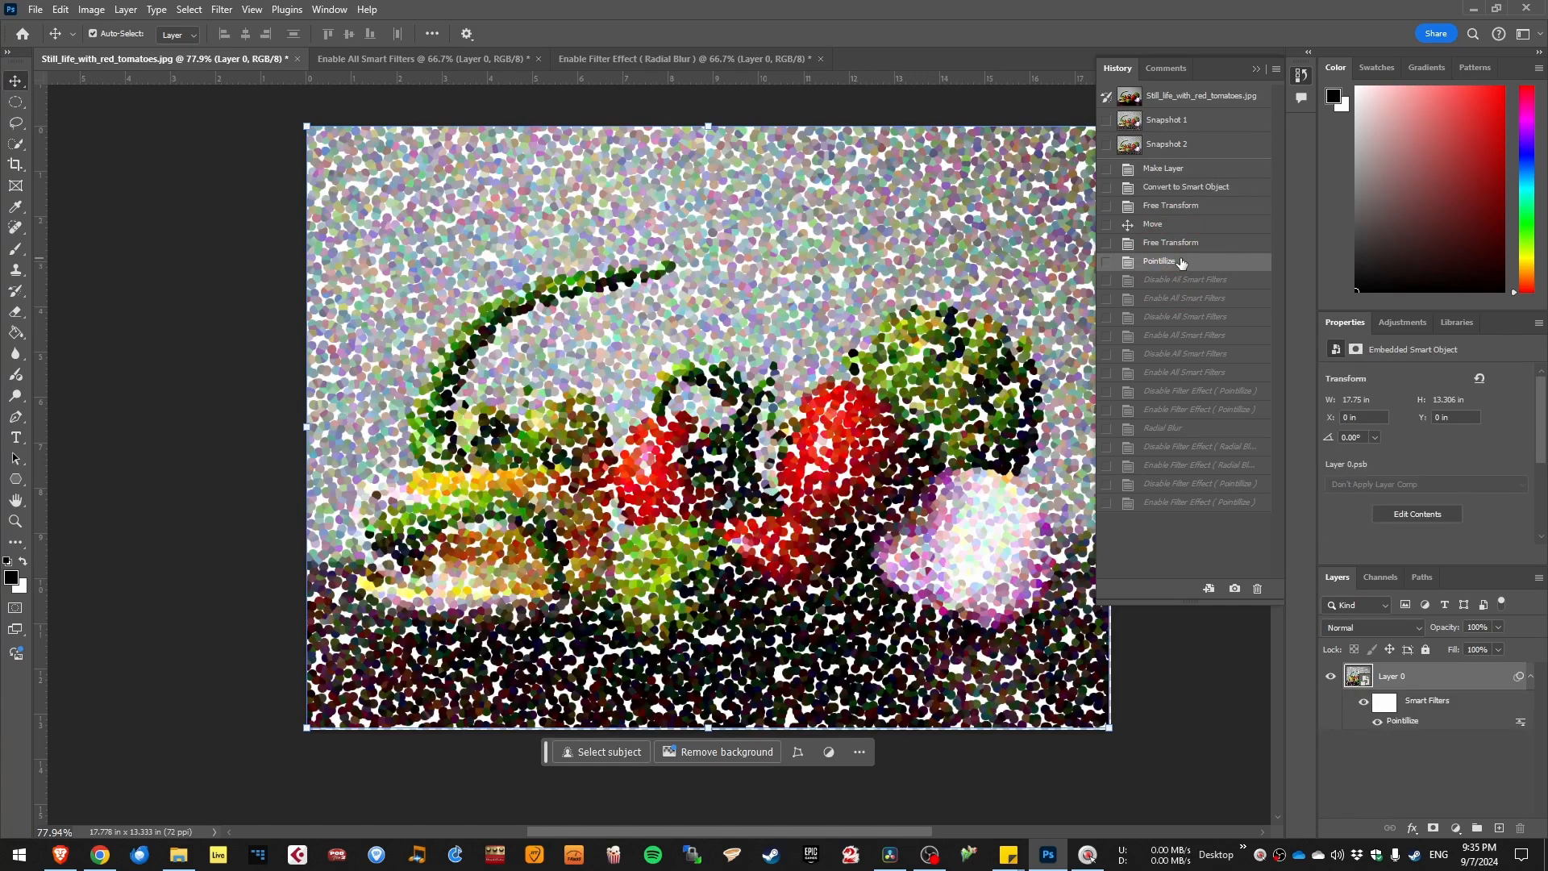
# - Revert to the first Free Transform state and move the small image near the canvas center, at about X 7.86 in, Y 5.8 in
pyautogui.click(1190, 208)
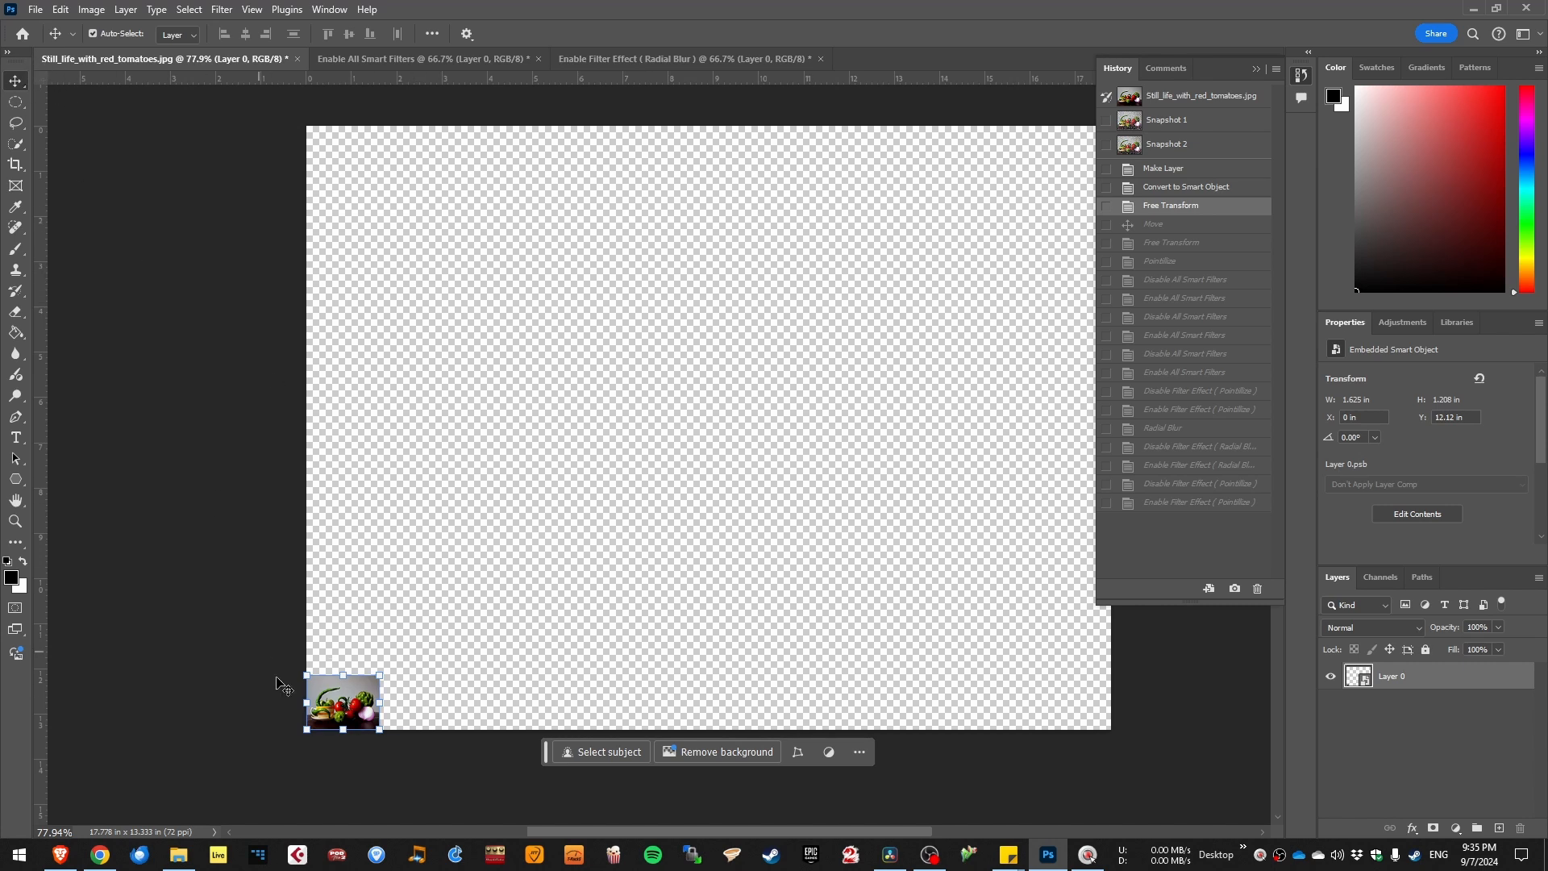
pyautogui.moveTo(366, 698); pyautogui.dragTo(643, 440)
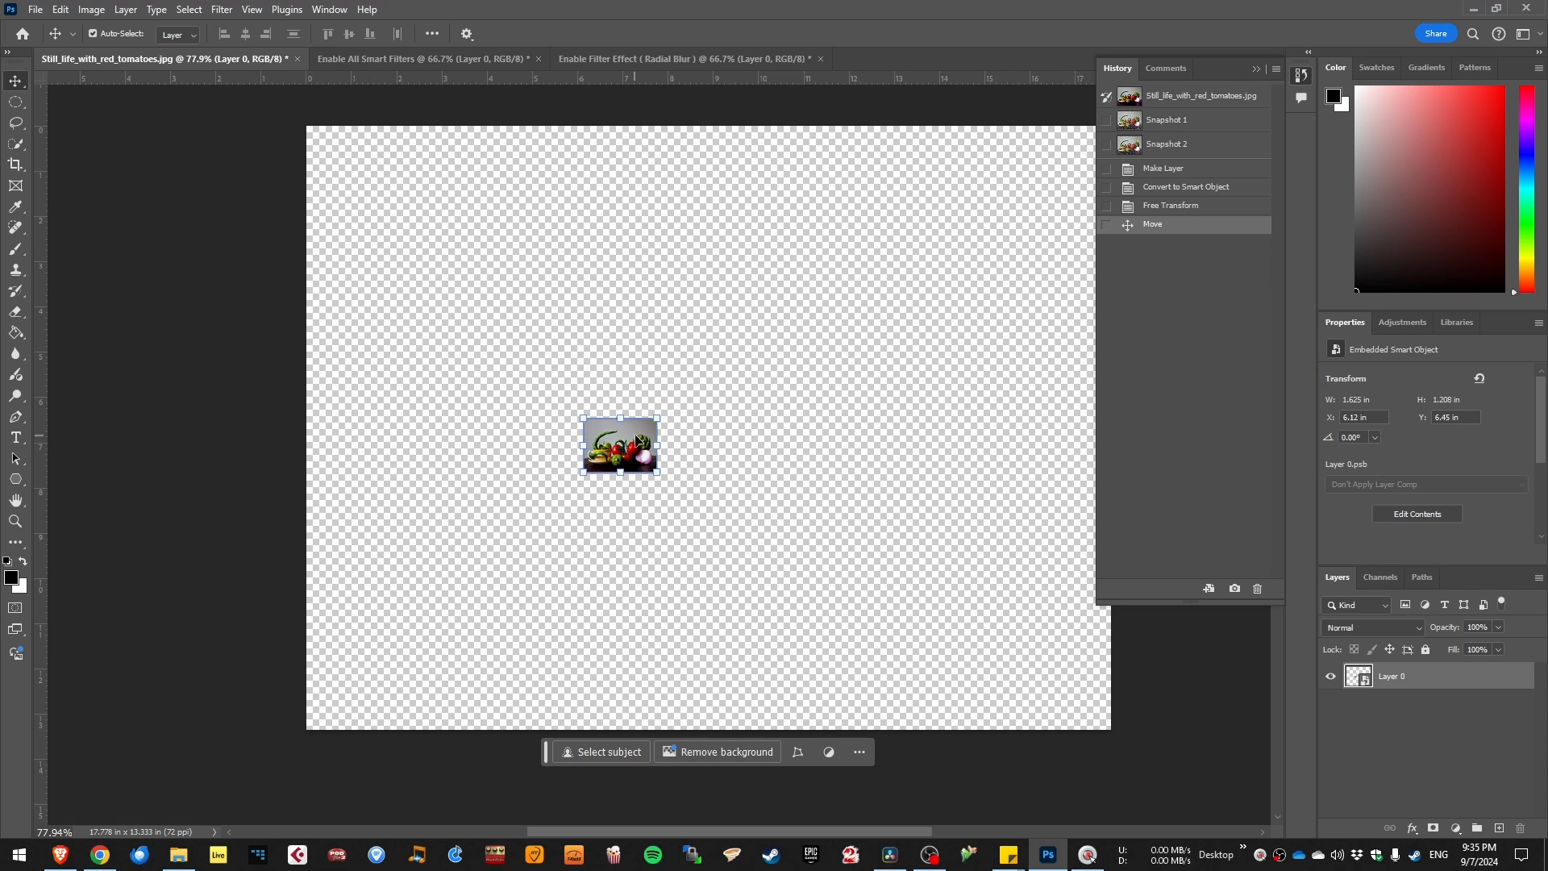
pyautogui.moveTo(635, 433); pyautogui.dragTo(714, 433)
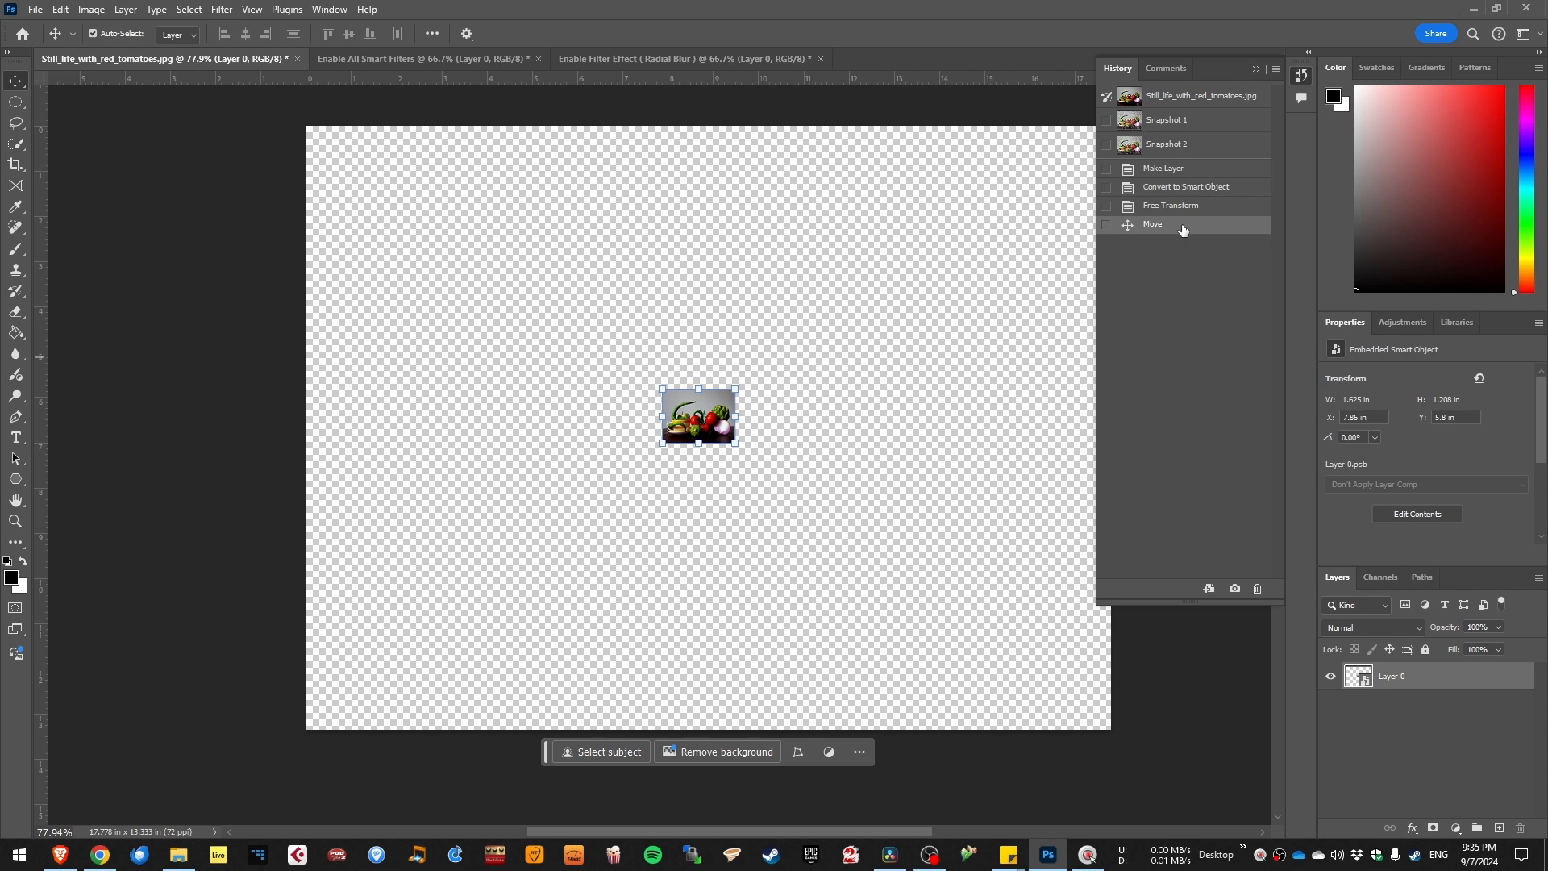
# - Alternate between the Free Transform and Move history states to compare the image's positions, ending on Move
pyautogui.click(1201, 205)
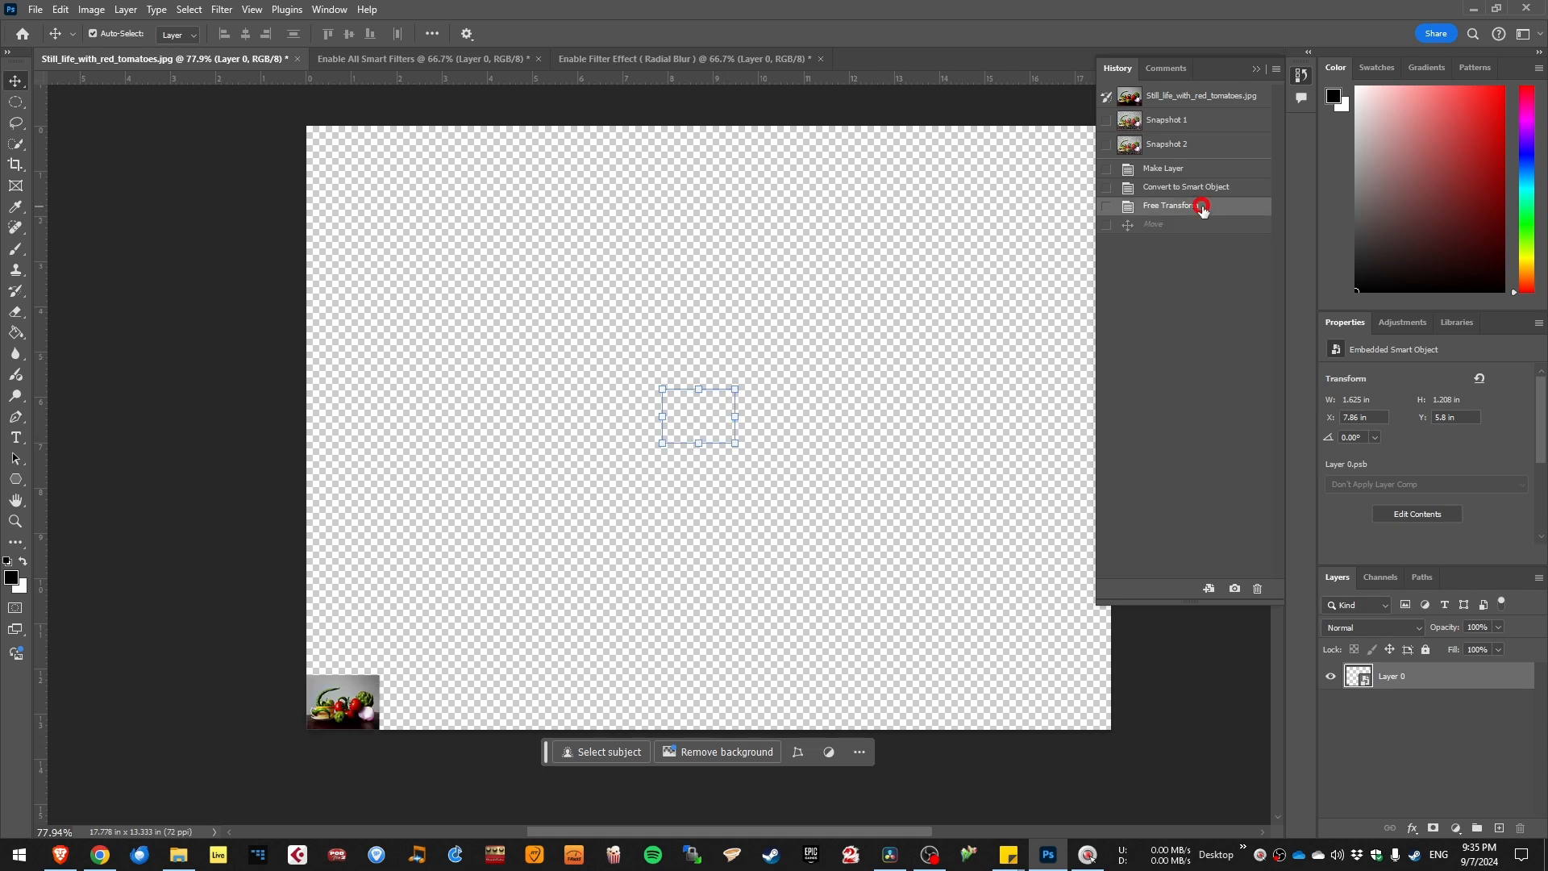
pyautogui.click(1211, 225)
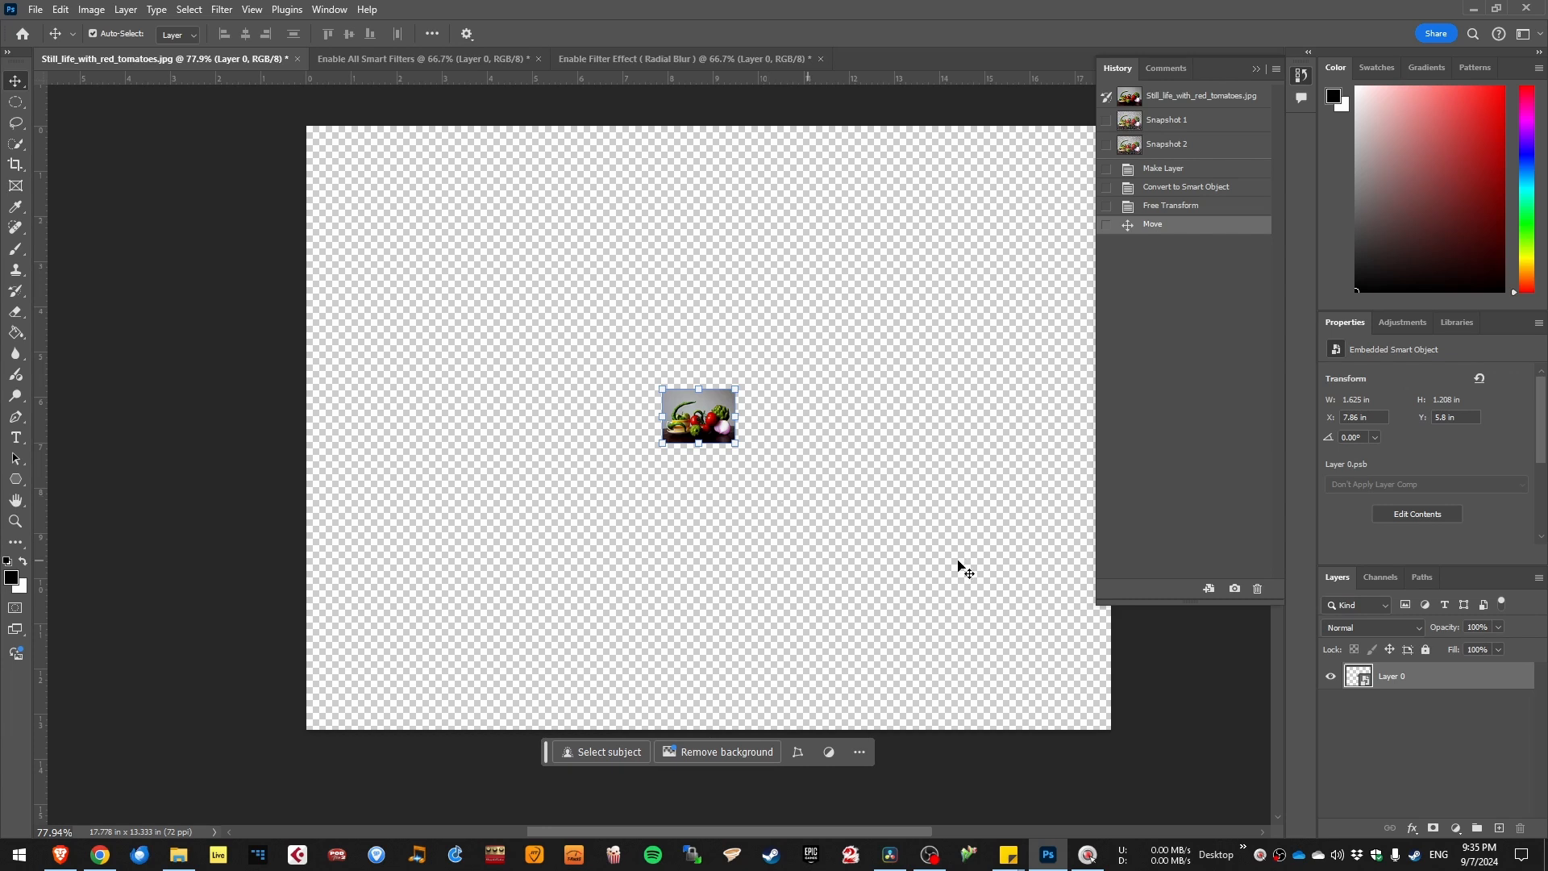
pyautogui.click(1229, 210)
pyautogui.click(1230, 231)
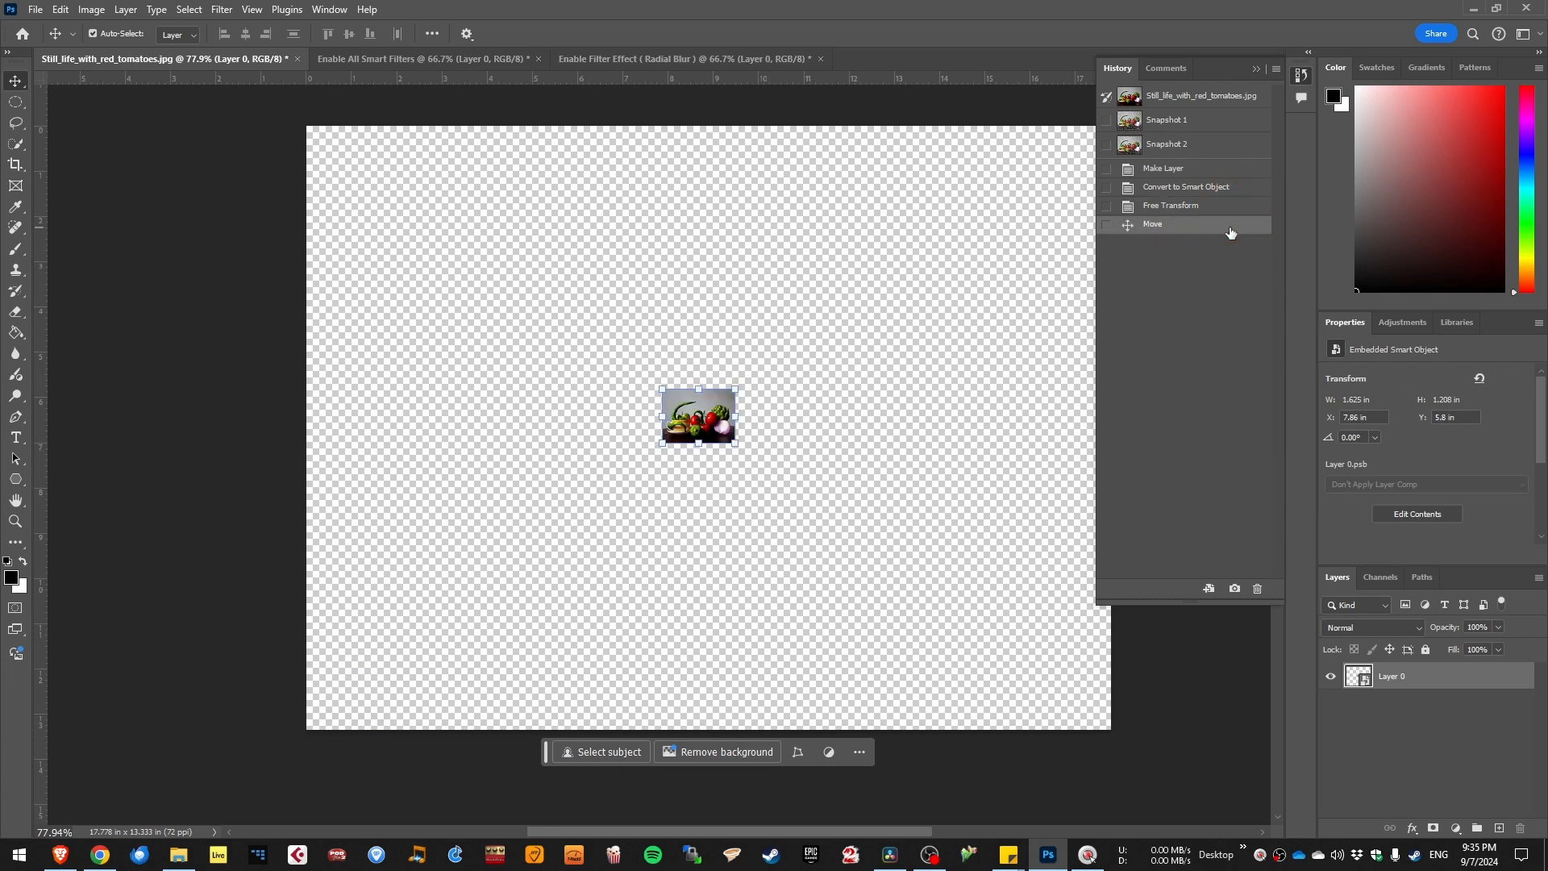